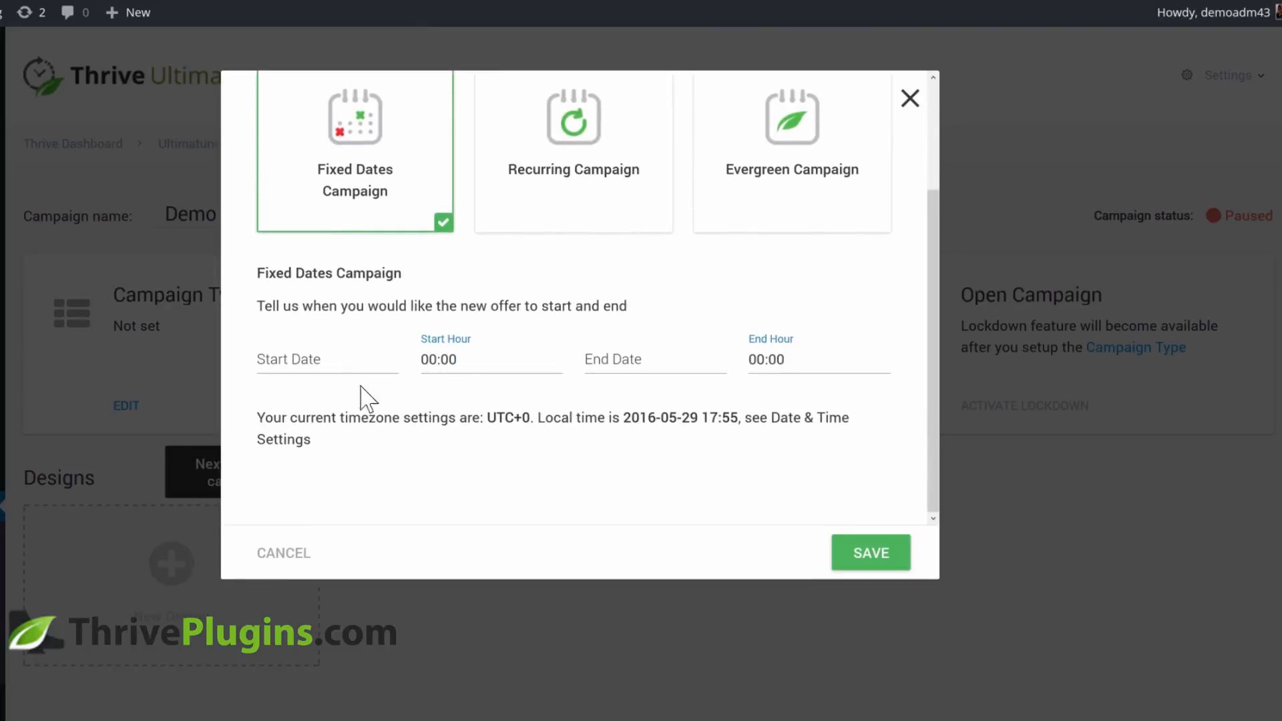
# - Set the fixed dates campaign to start on 31 May 2016 at 14:00
pyautogui.click(361, 366)
pyautogui.click(364, 401)
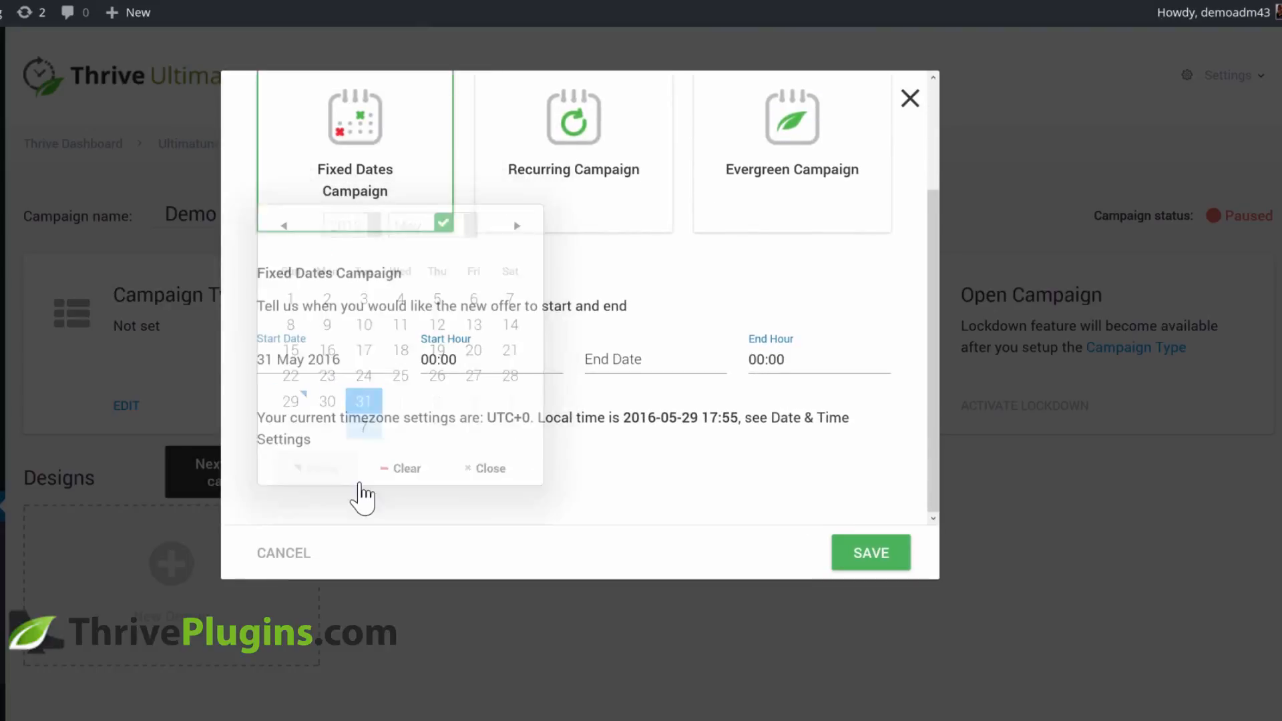
pyautogui.click(463, 364)
pyautogui.scroll(-5, 480, 440)
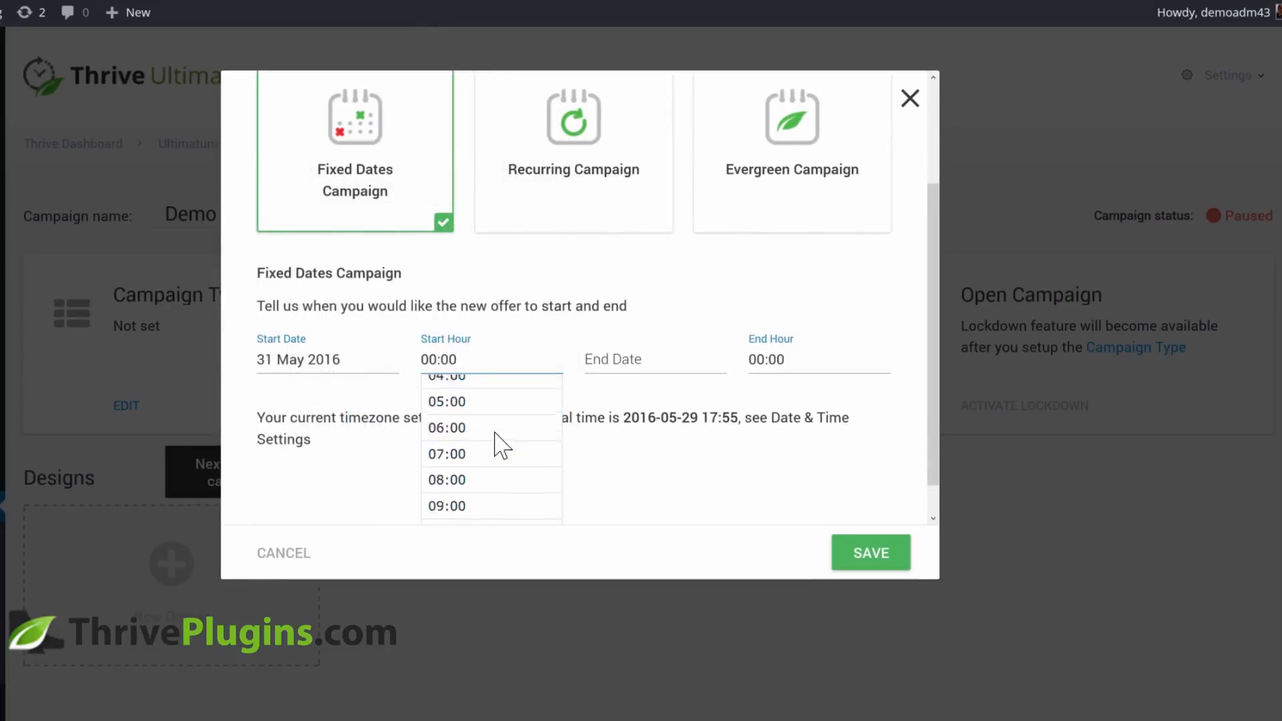
pyautogui.click(472, 467)
# - Set the end date to 8 June 2016 with an end hour giving an 8-day, 1-hour run, and save the campaign type
pyautogui.click(623, 361)
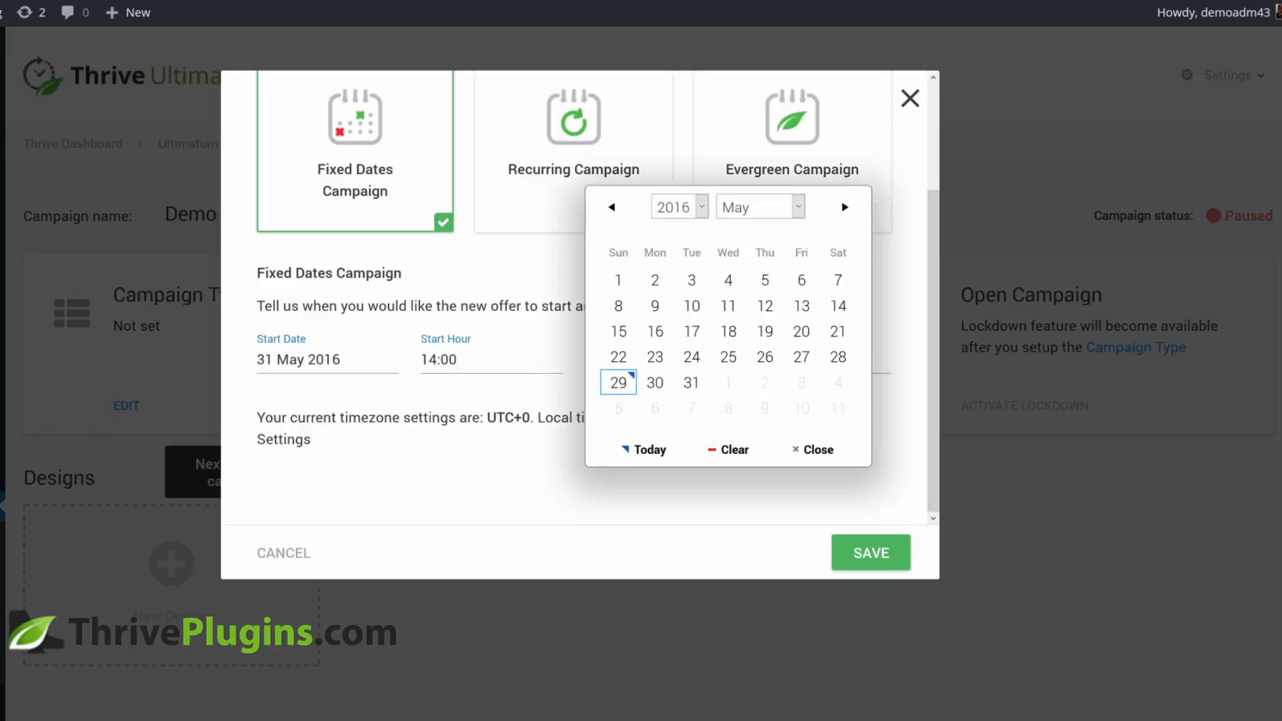
pyautogui.click(729, 426)
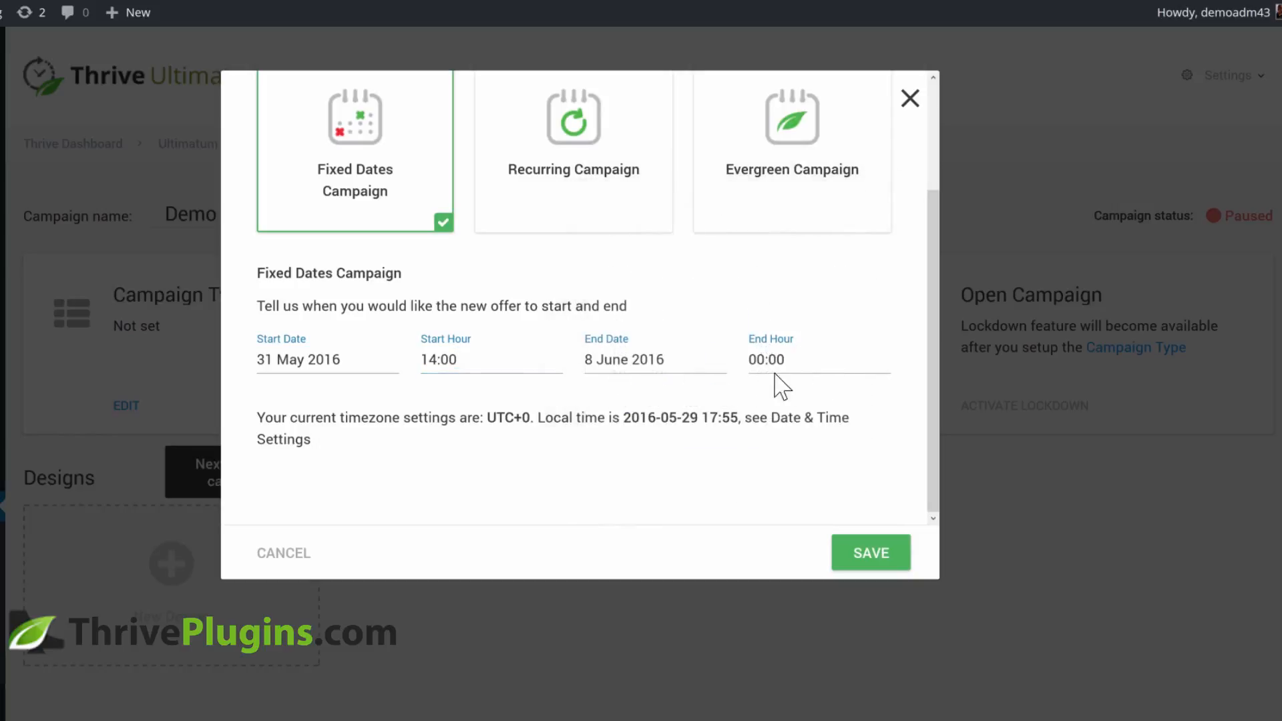
pyautogui.click(777, 361)
pyautogui.scroll(-5, 801, 467)
pyautogui.click(790, 495)
pyautogui.click(862, 553)
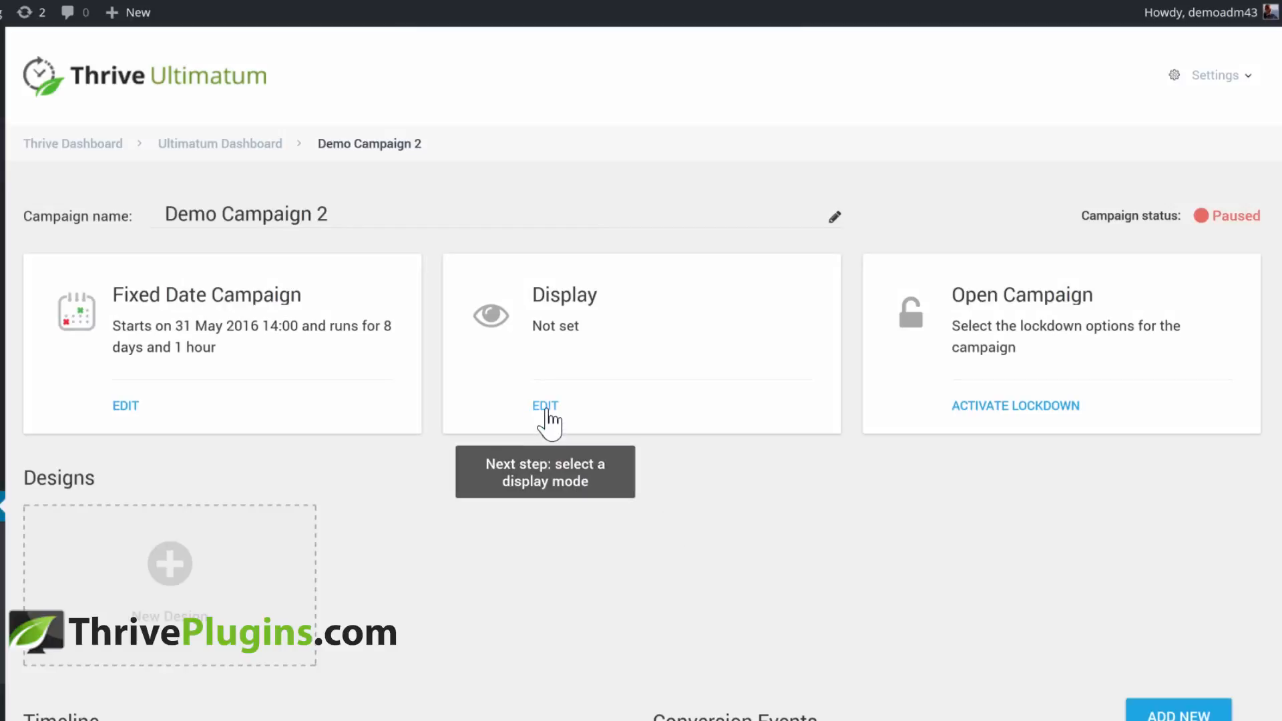
# - Set the campaign to display on All Posts, review the categories, posts and pages options, and save the display settings
pyautogui.click(545, 406)
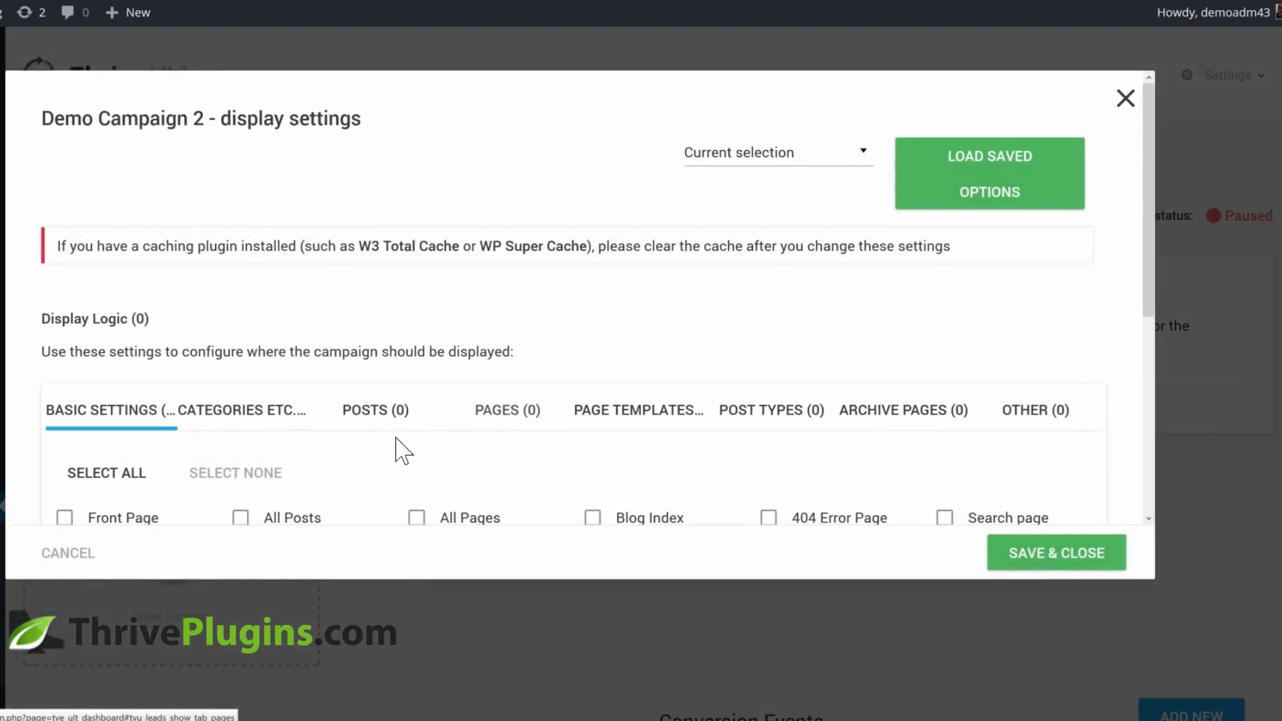
pyautogui.scroll(-3, 397, 448)
pyautogui.click(240, 401)
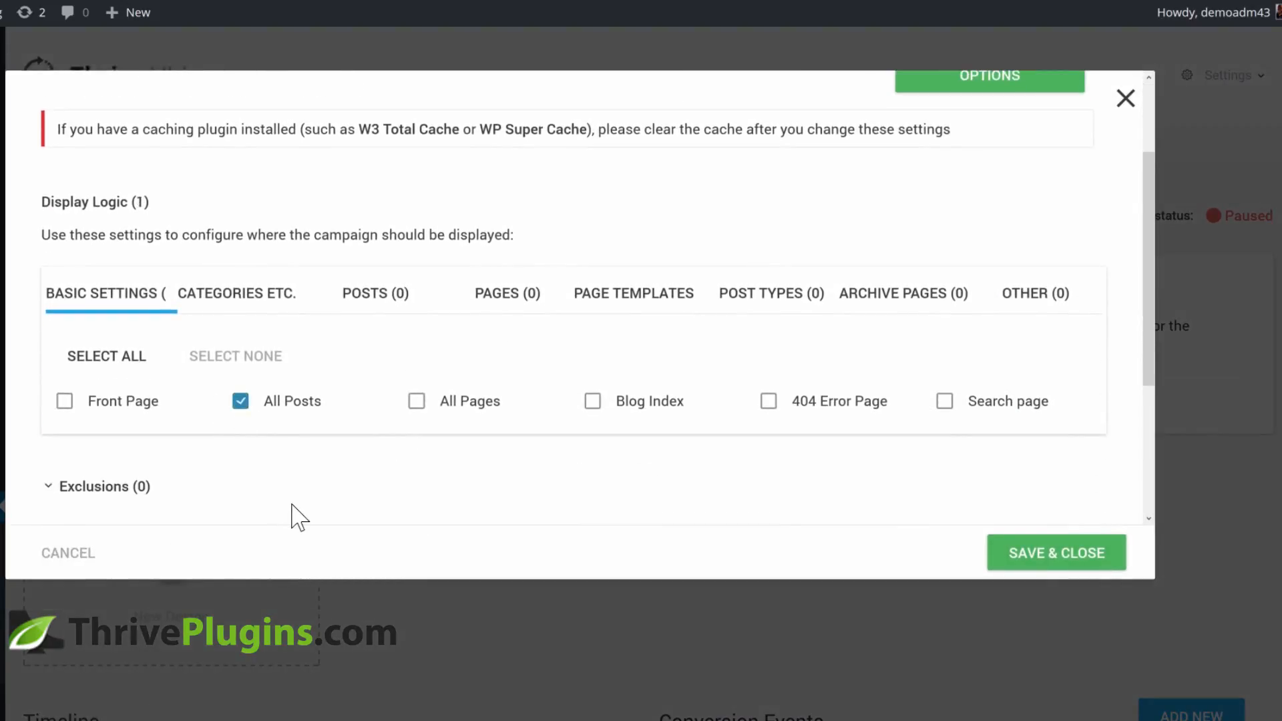
pyautogui.click(257, 309)
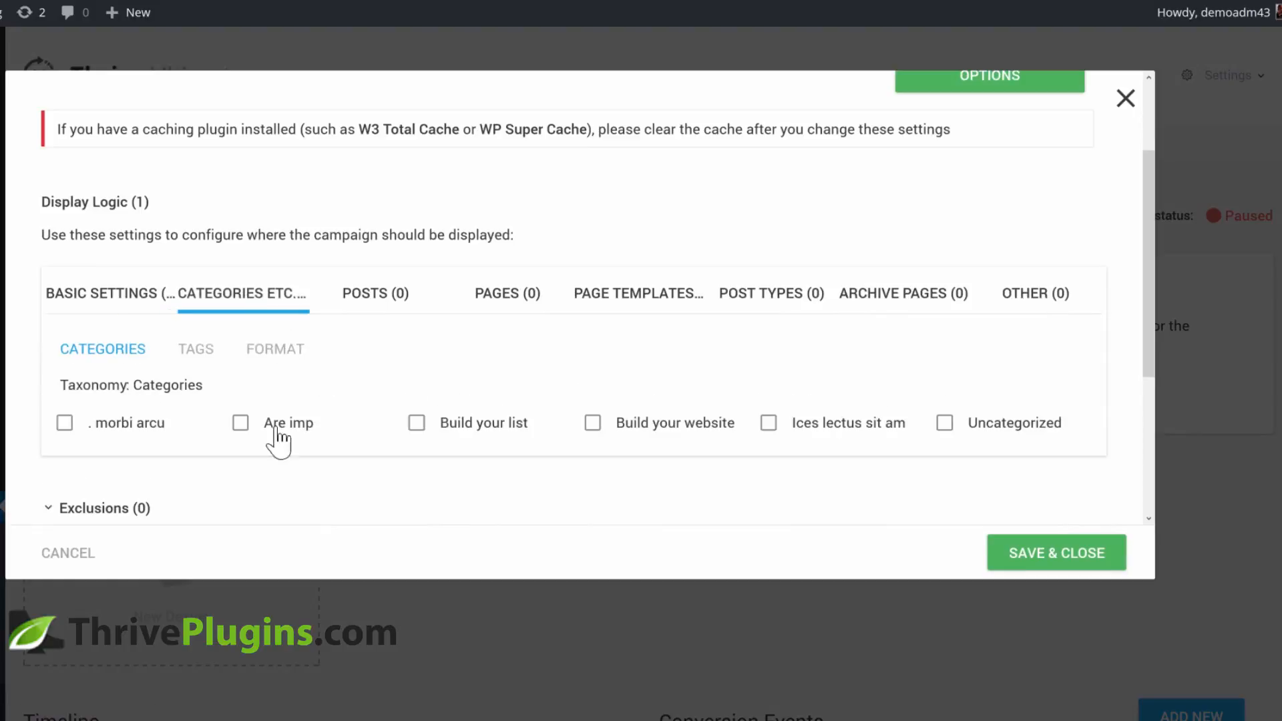
pyautogui.click(375, 293)
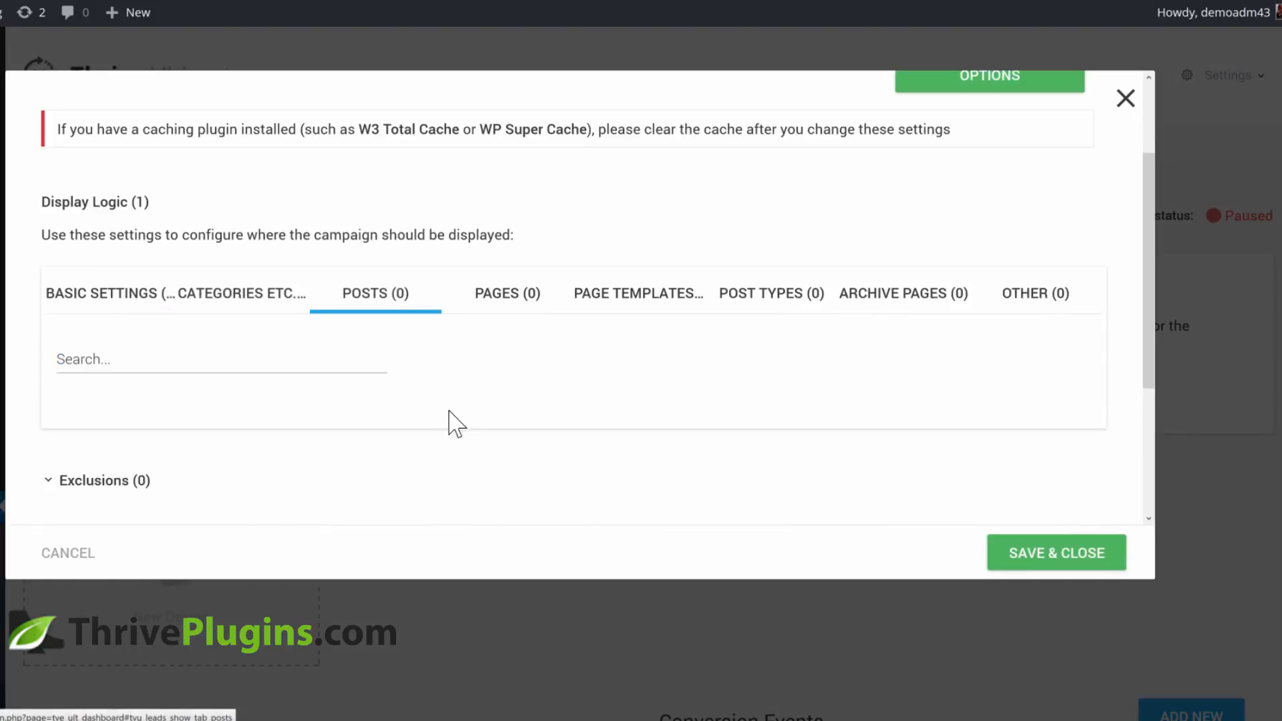
pyautogui.click(492, 309)
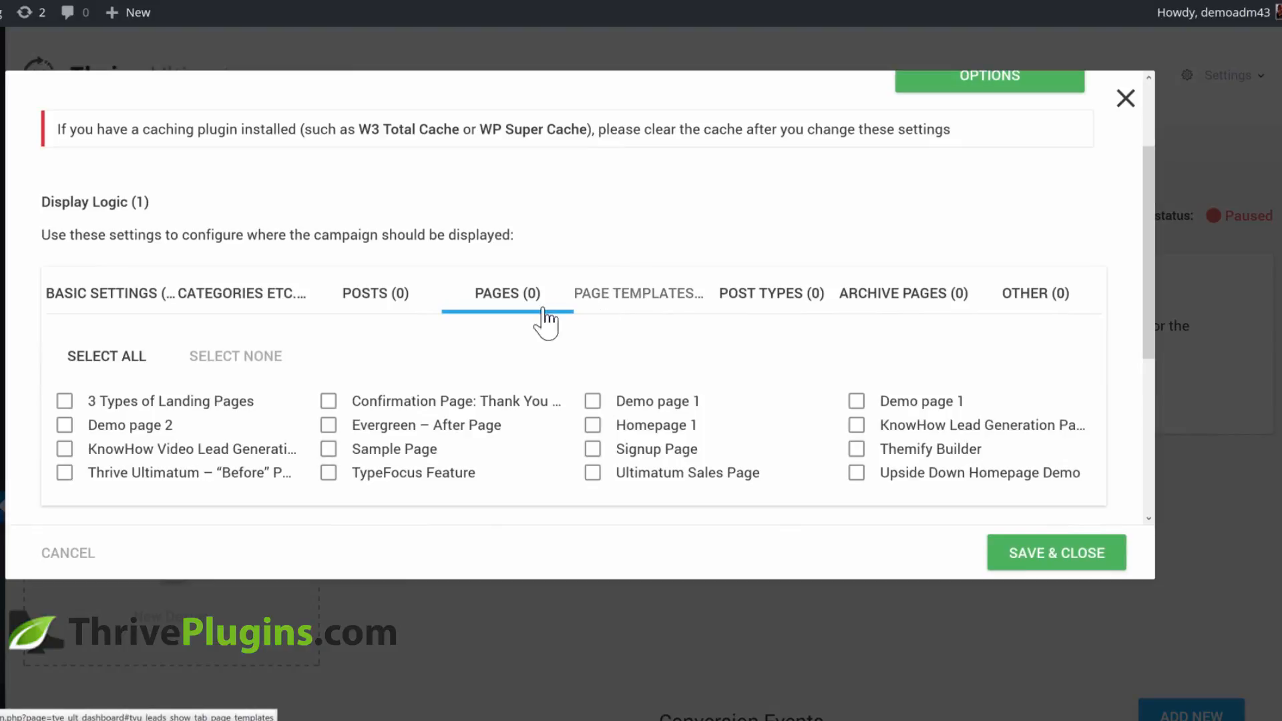
pyautogui.click(1041, 554)
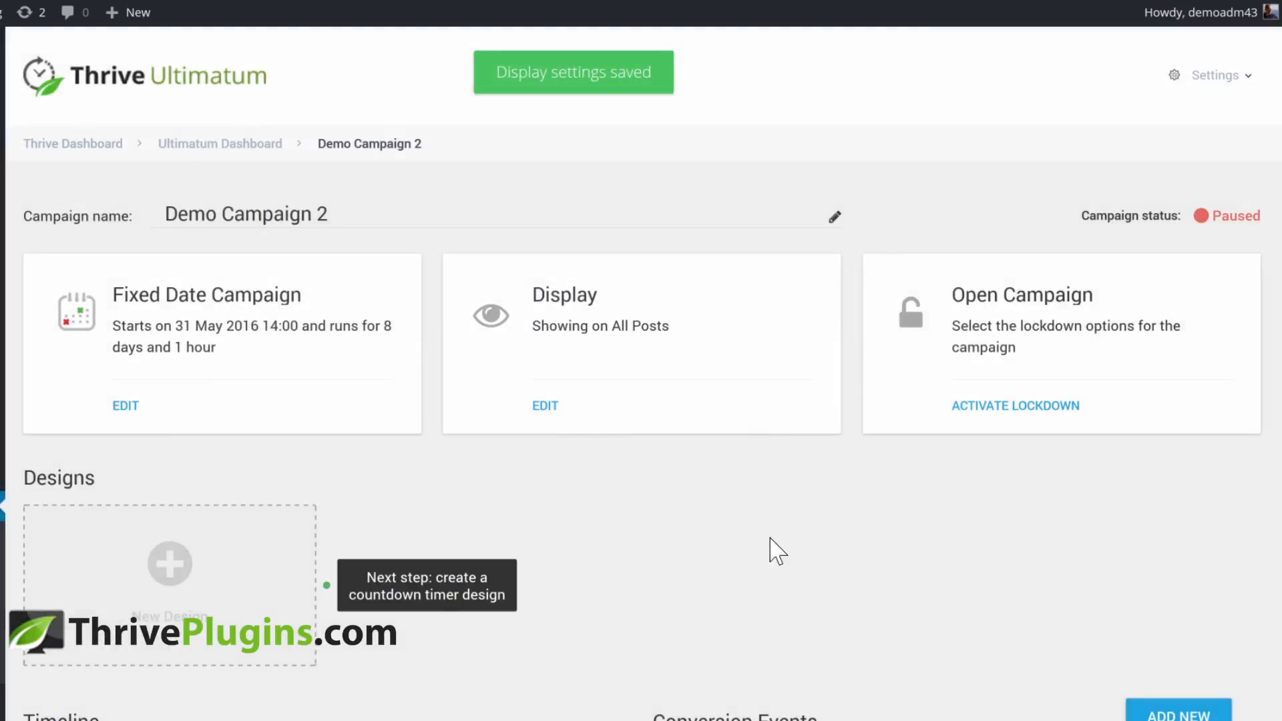
# - Add a bottom ribbon design to the campaign and apply the Ribbon Set 003 template to it
pyautogui.scroll(-5, 767, 518)
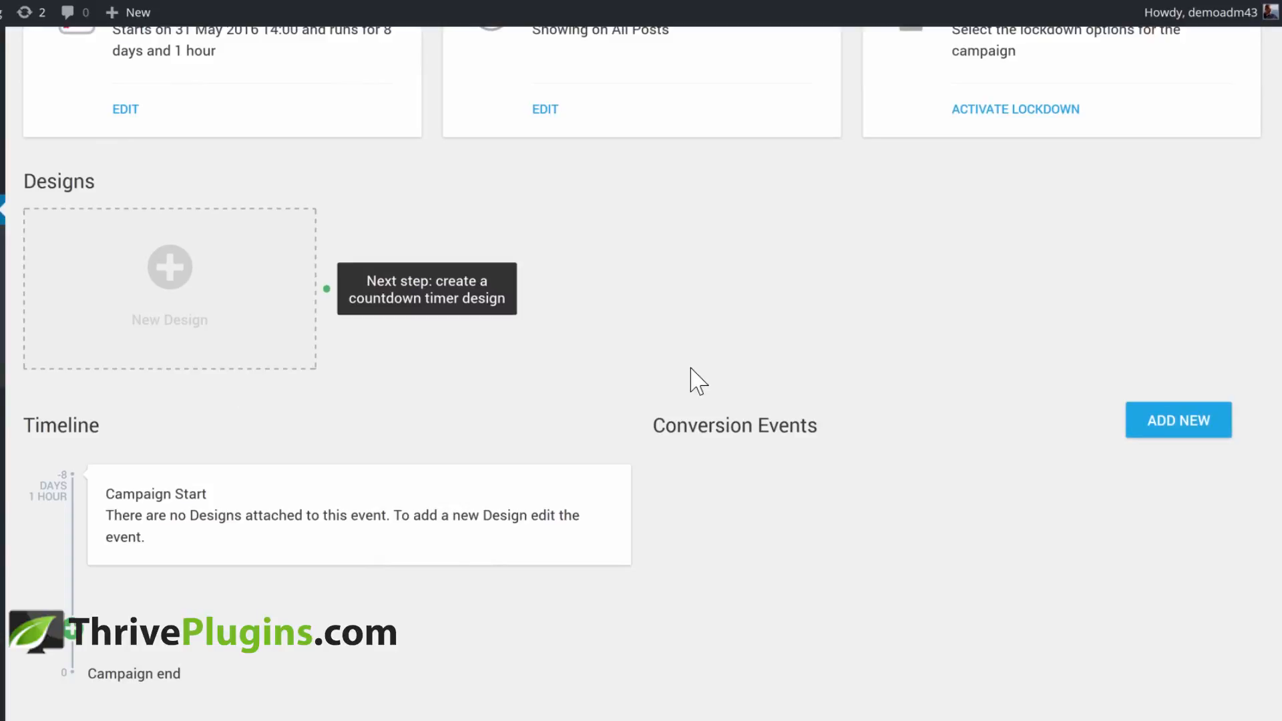
pyautogui.scroll(-1, 690, 368)
pyautogui.click(163, 234)
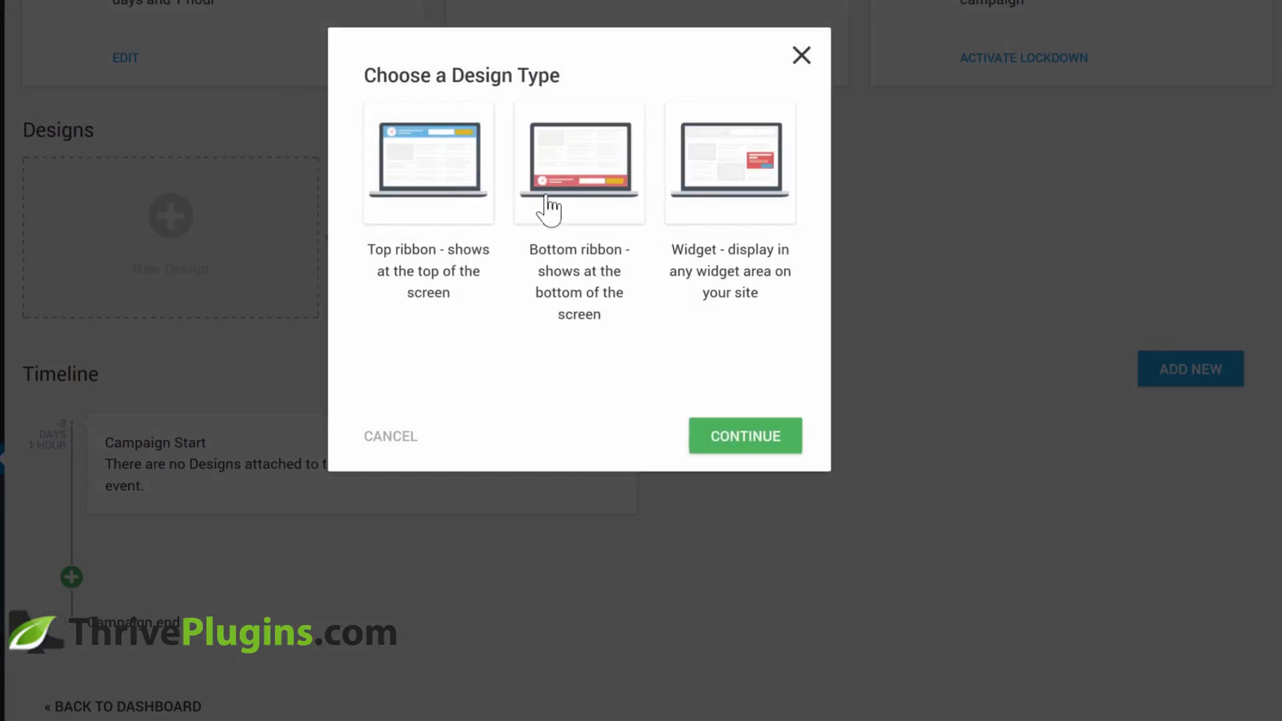
pyautogui.click(565, 152)
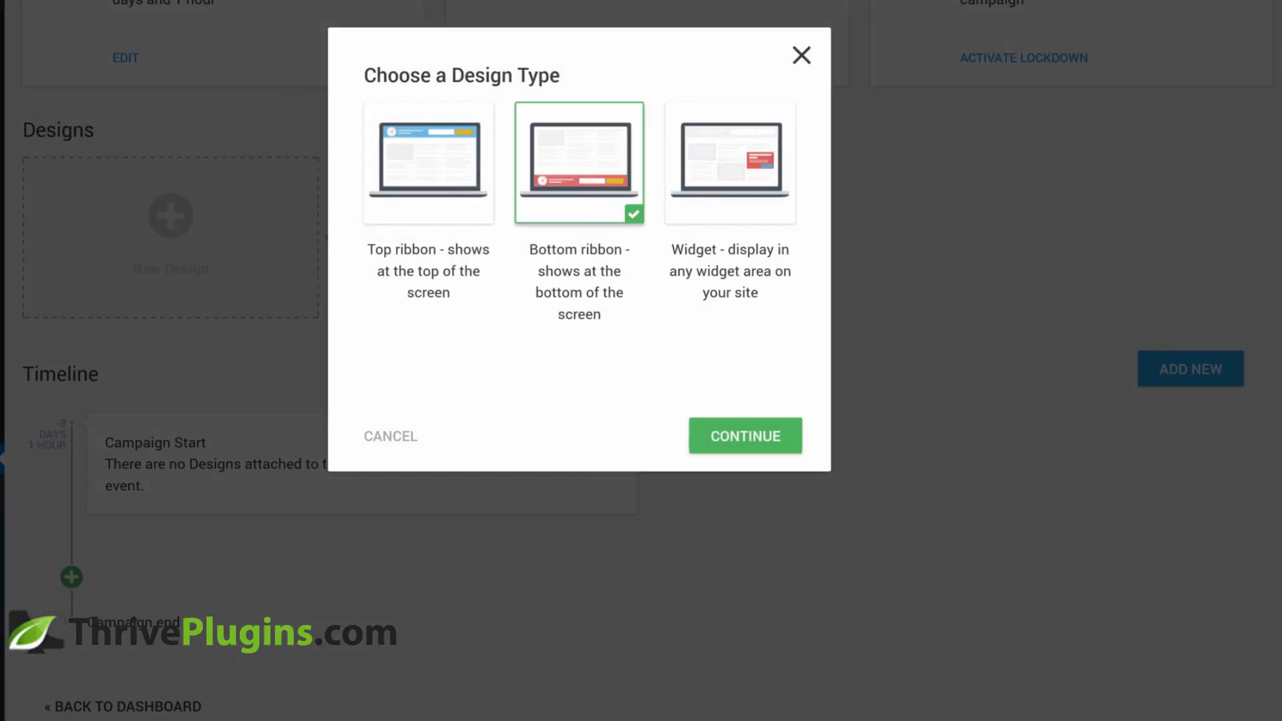
pyautogui.click(745, 436)
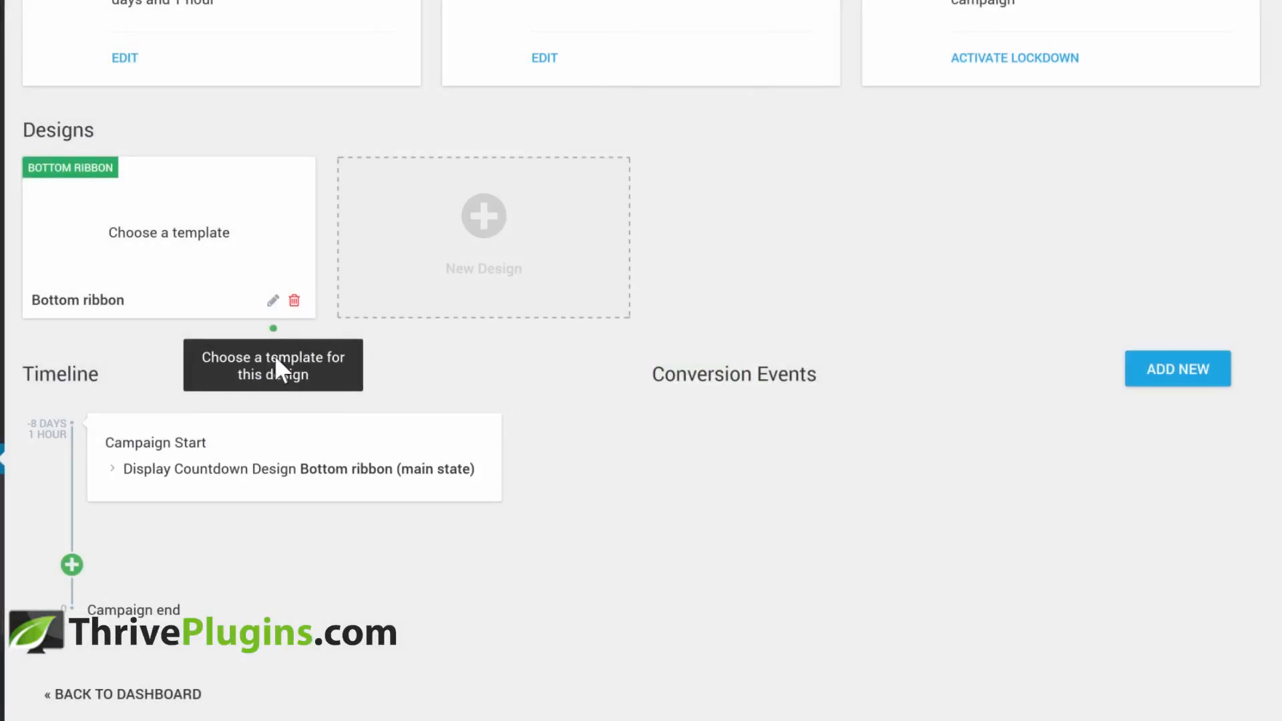
pyautogui.click(273, 301)
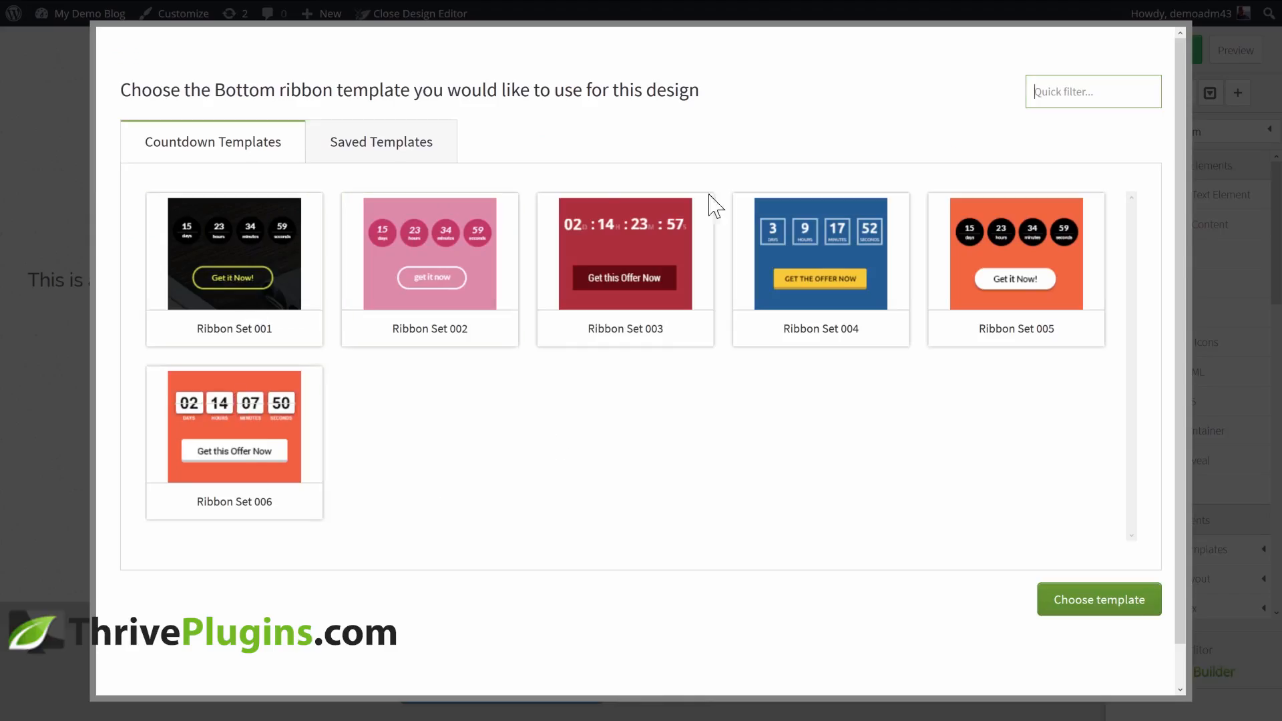
pyautogui.click(1075, 604)
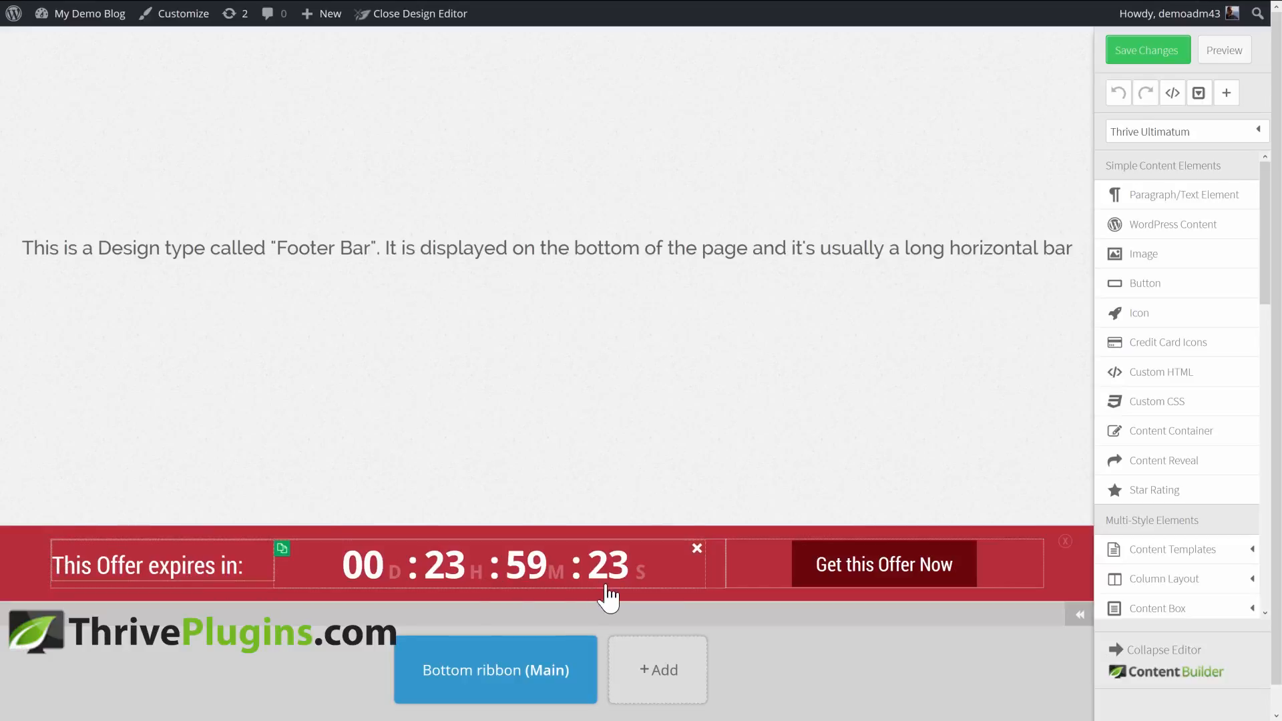
# - Recolor the ribbon background and its call-to-action button with the default green
pyautogui.click(28, 561)
pyautogui.click(132, 500)
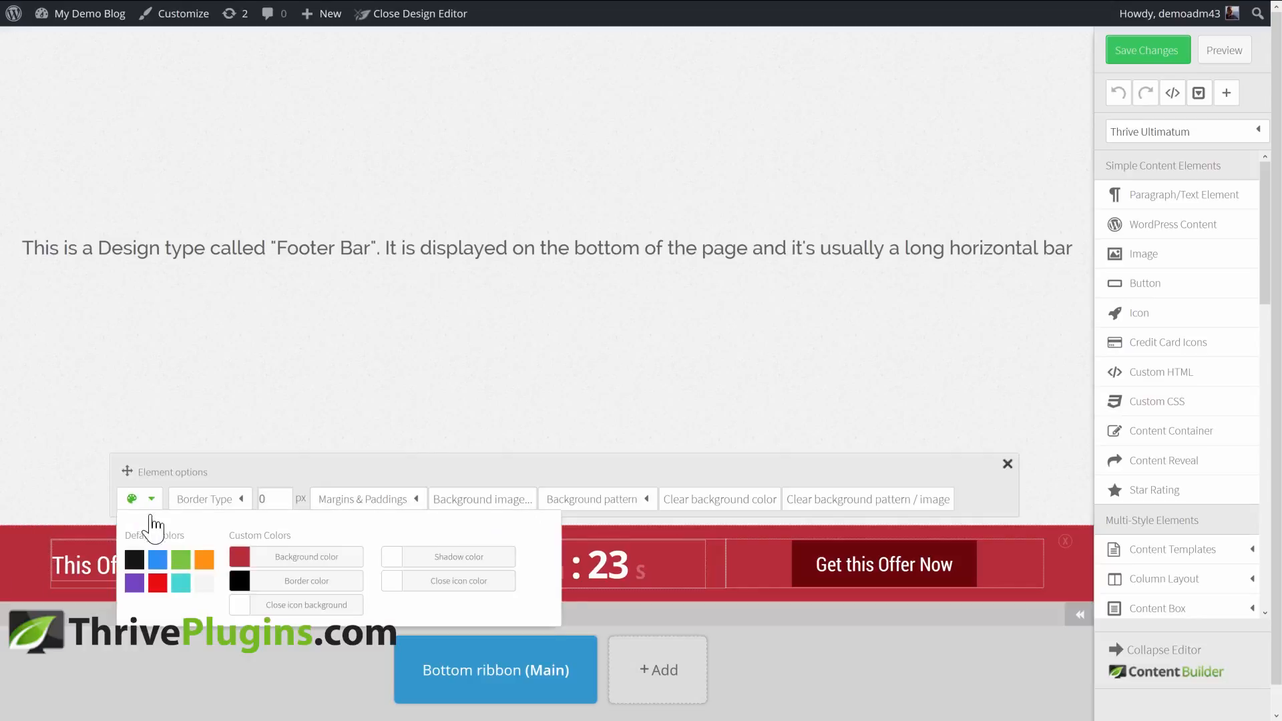
pyautogui.click(180, 559)
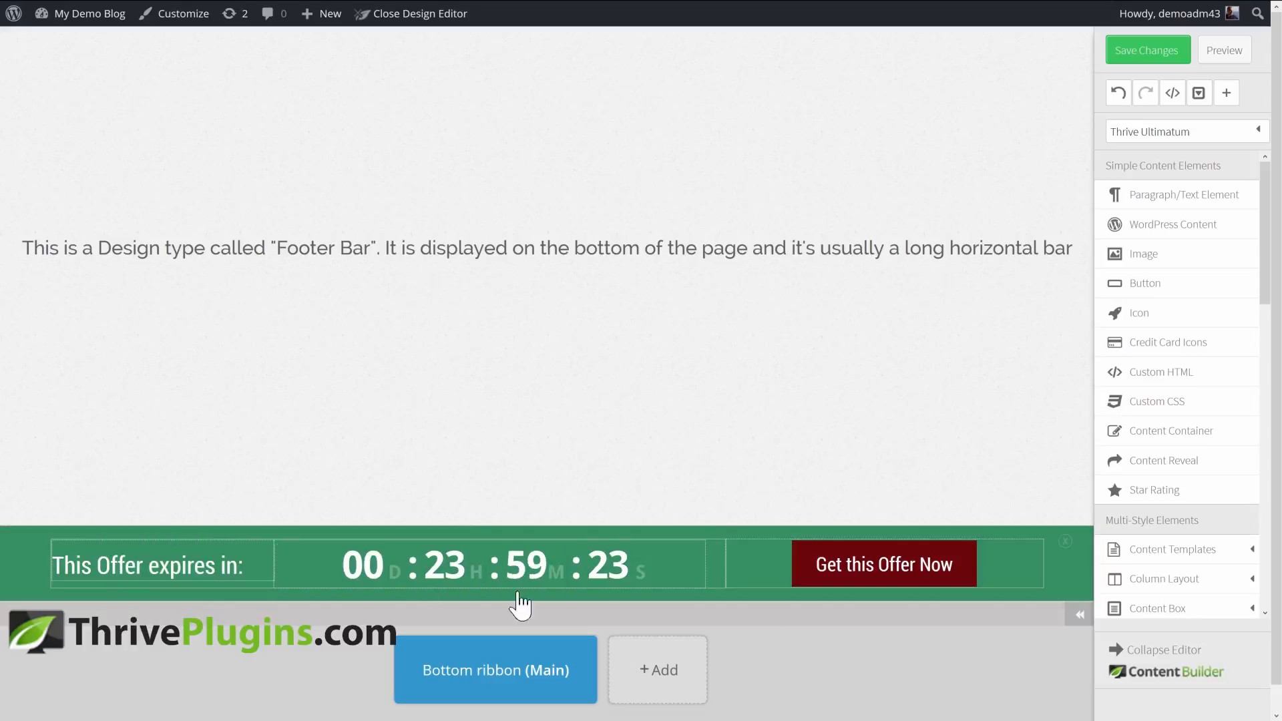
pyautogui.click(898, 578)
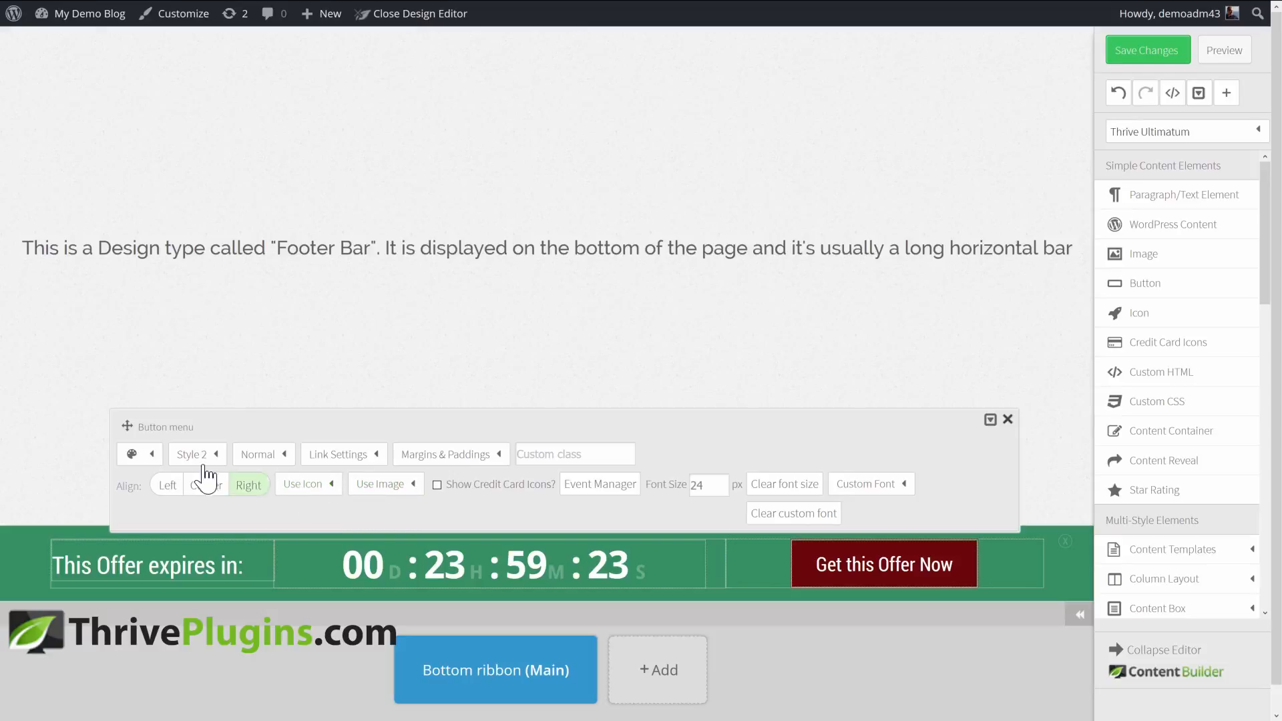
pyautogui.click(142, 454)
pyautogui.click(177, 523)
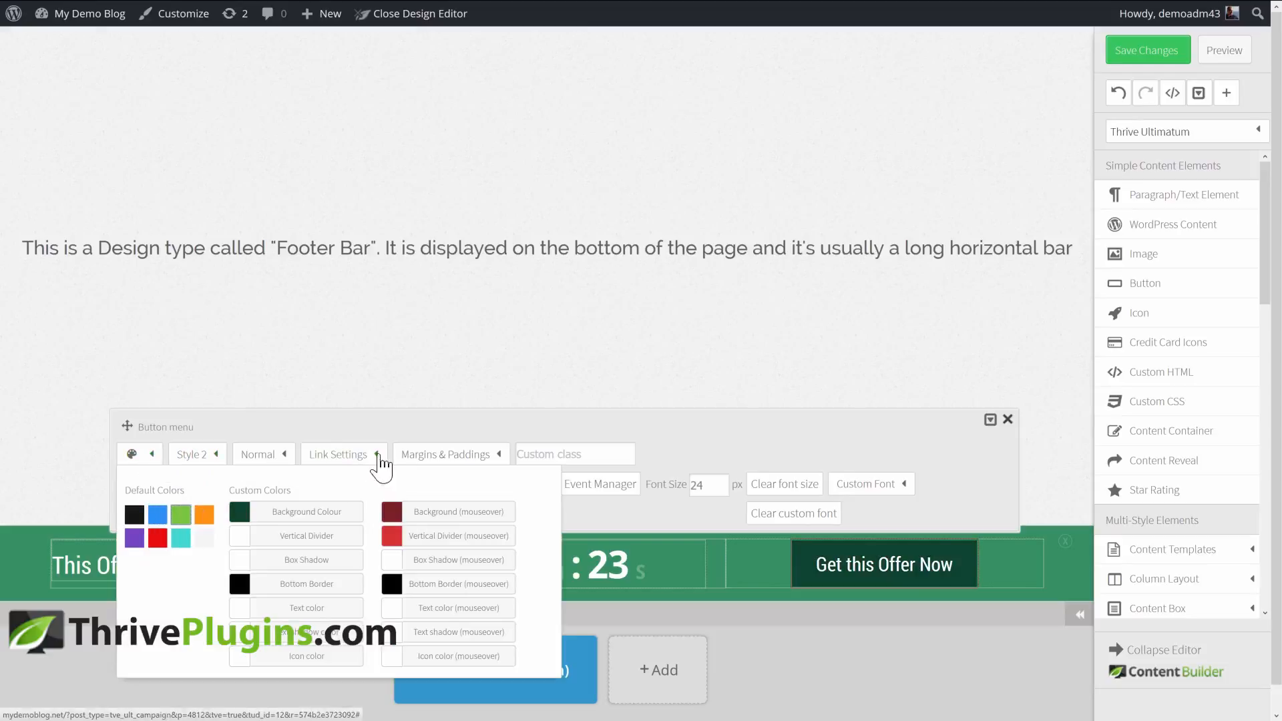
# - Change the ribbon button's text to "Change the Text", leaving its link URL empty
pyautogui.click(338, 454)
pyautogui.tripleClick(399, 513)
pyautogui.write('Cha')
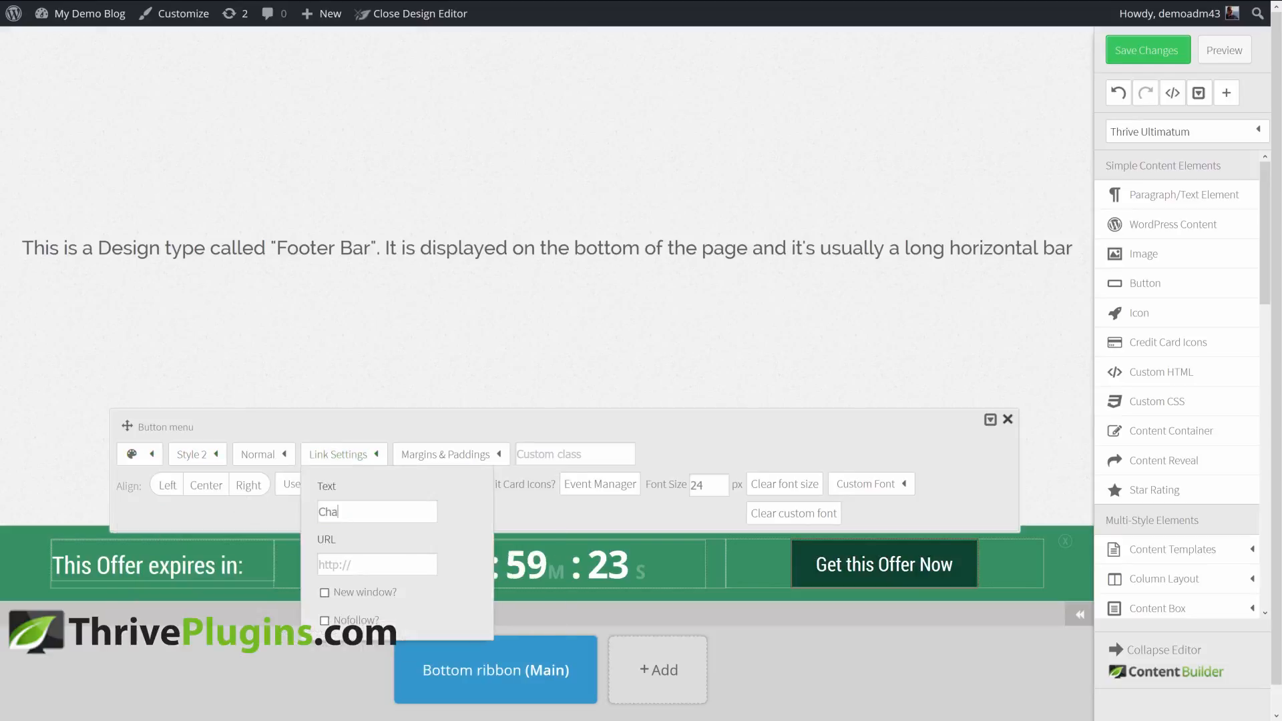
pyautogui.write('nge the Text')
pyautogui.press('Tab')
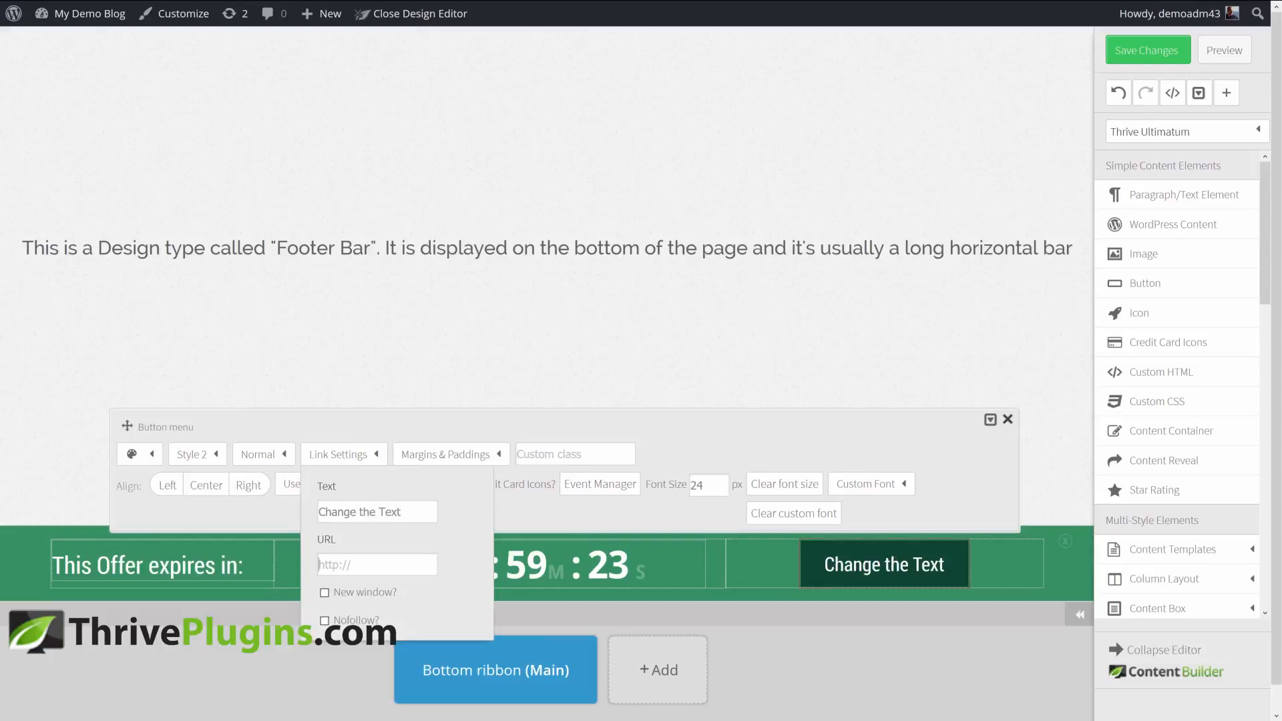
pyautogui.click(387, 564)
pyautogui.click(635, 354)
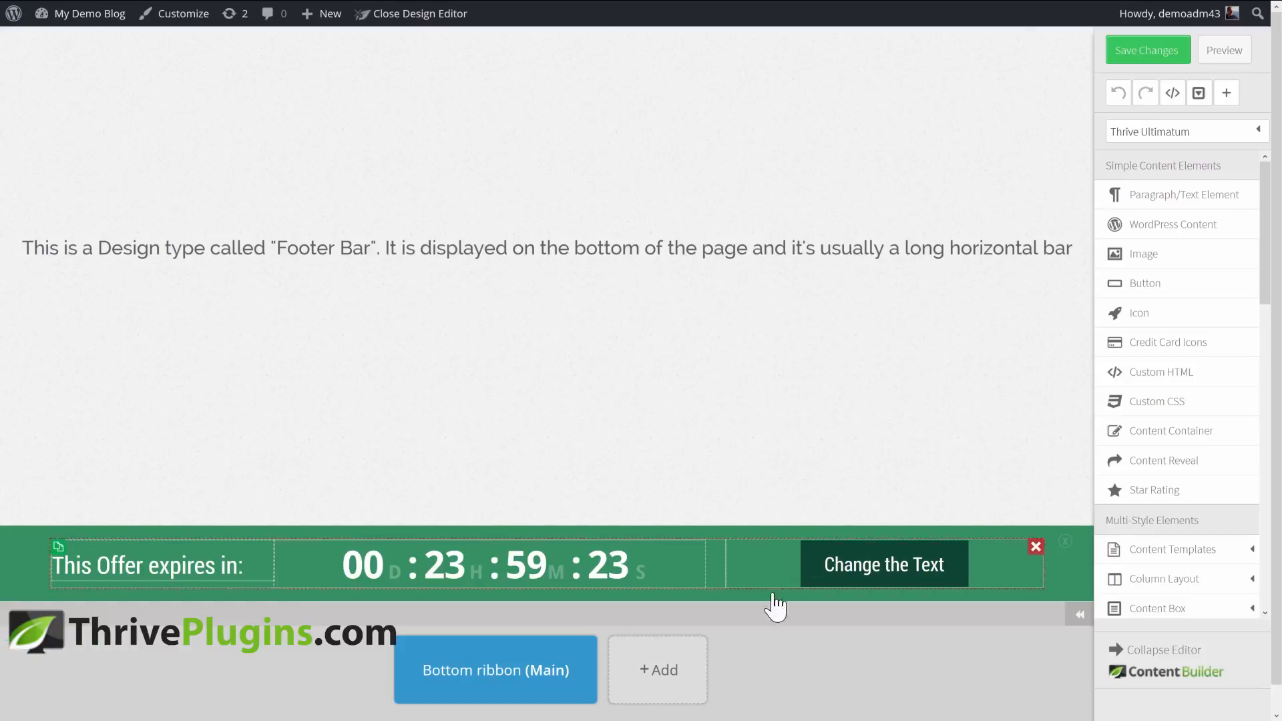
# - Add a design state named "urgent" and set its ribbon background to the default red
pyautogui.click(657, 670)
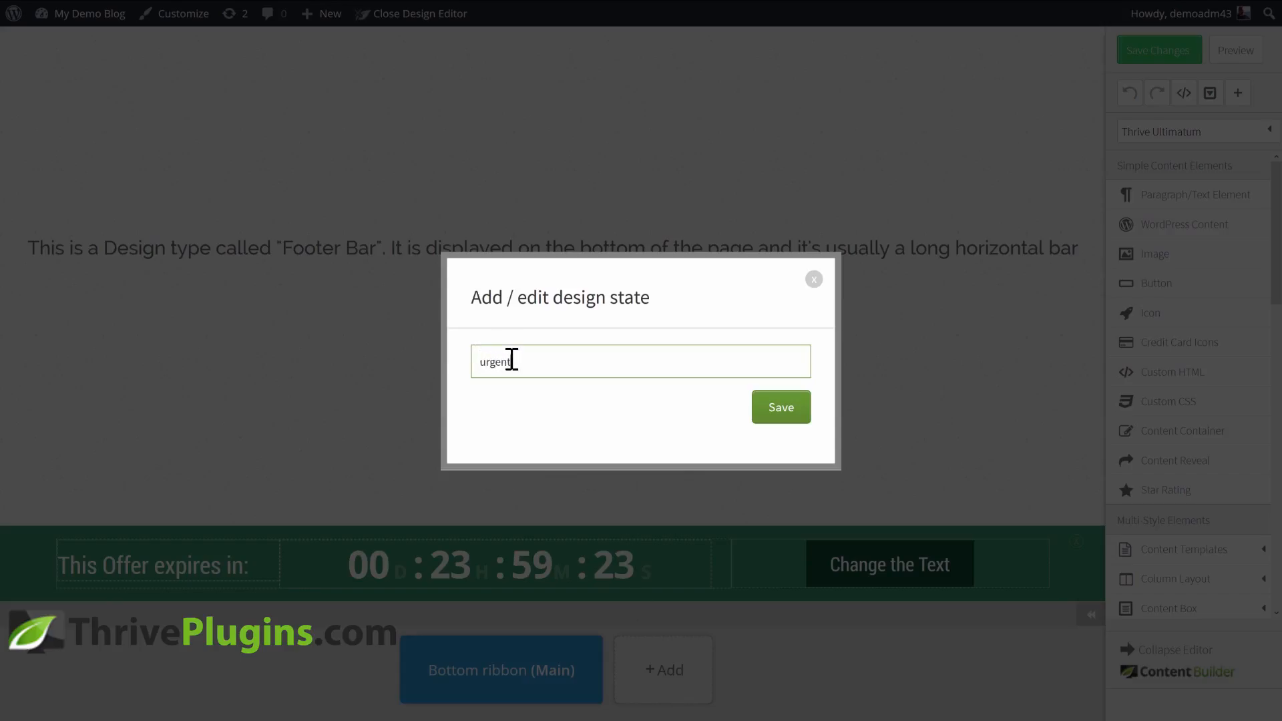
pyautogui.click(804, 420)
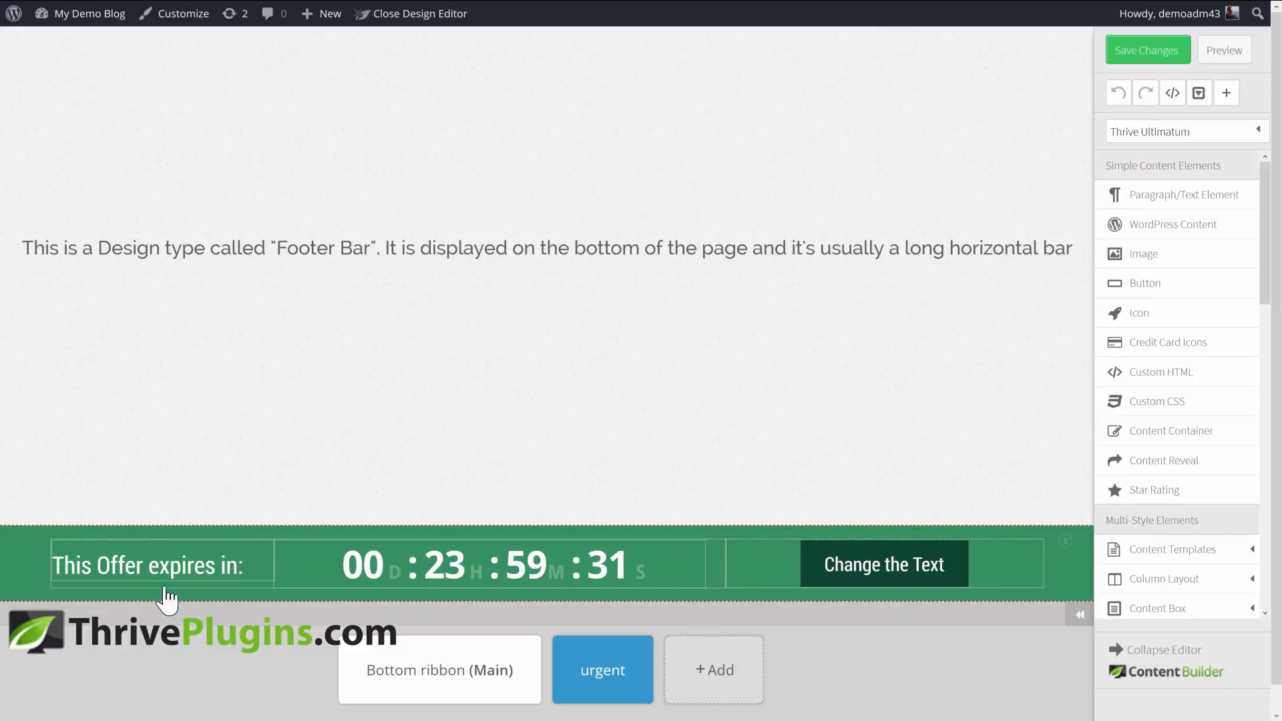
pyautogui.click(144, 591)
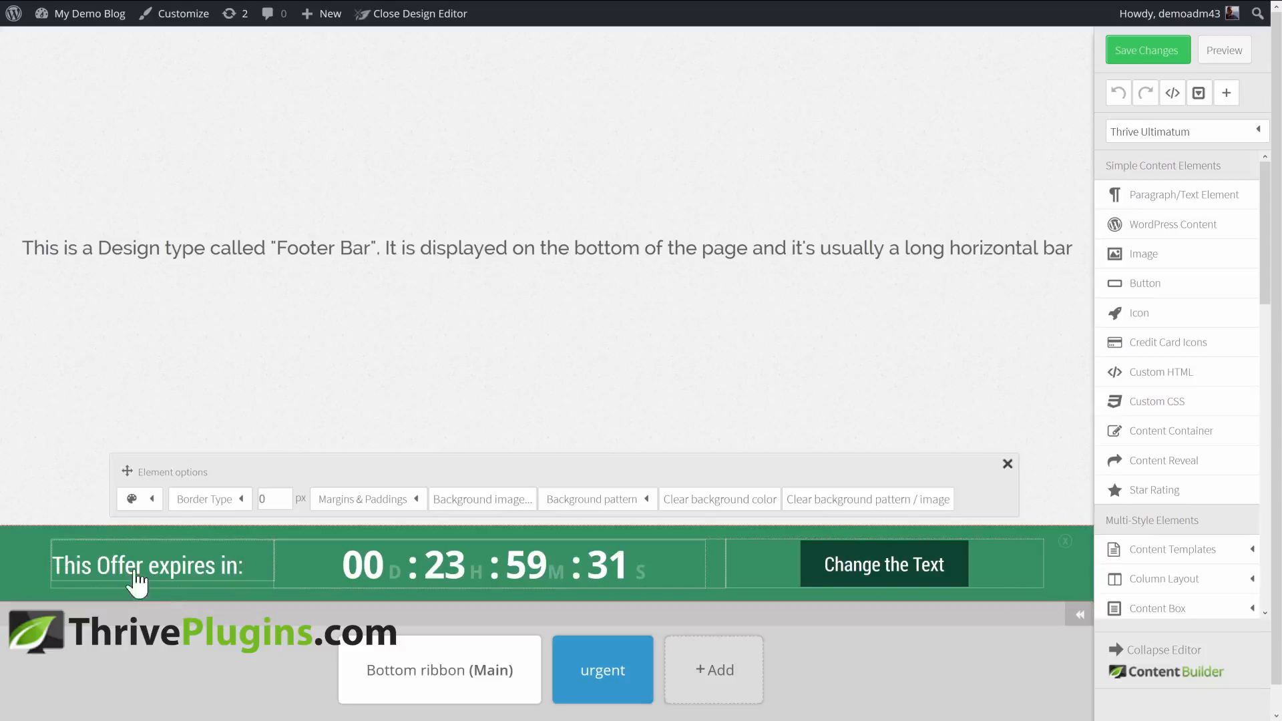
pyautogui.click(143, 509)
pyautogui.click(158, 583)
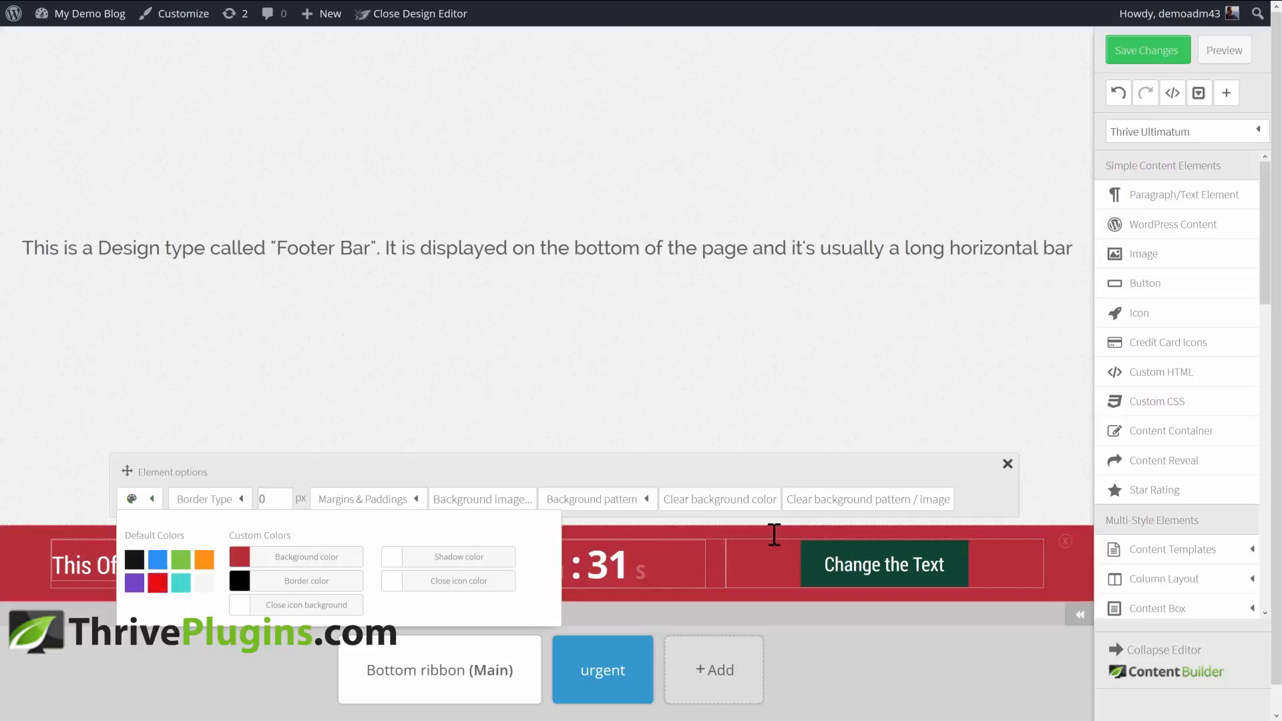
pyautogui.click(925, 427)
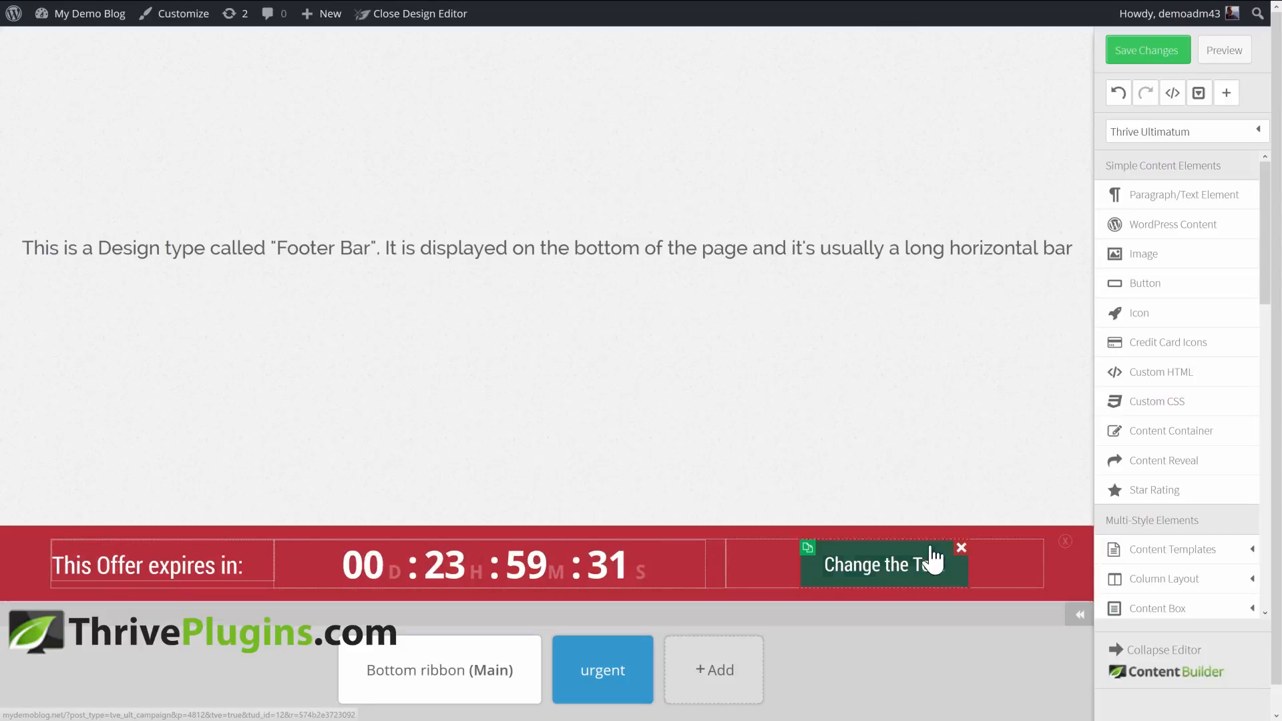
# - Recolor the urgent state's button with the default red
pyautogui.click(930, 549)
pyautogui.click(149, 457)
pyautogui.click(157, 537)
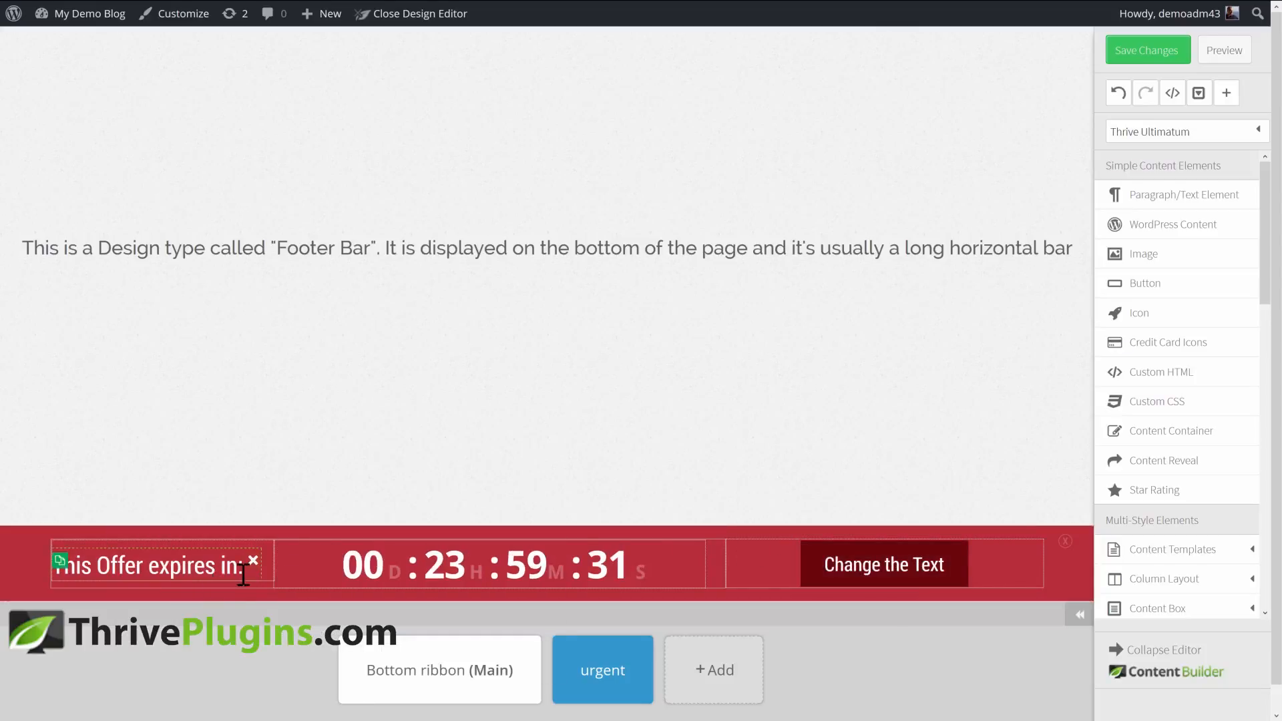
# - Replace the urgent ribbon's text with "Warning! This offer is about to go away forever!" and save the design changes
pyautogui.click(244, 574)
pyautogui.tripleClick(141, 569)
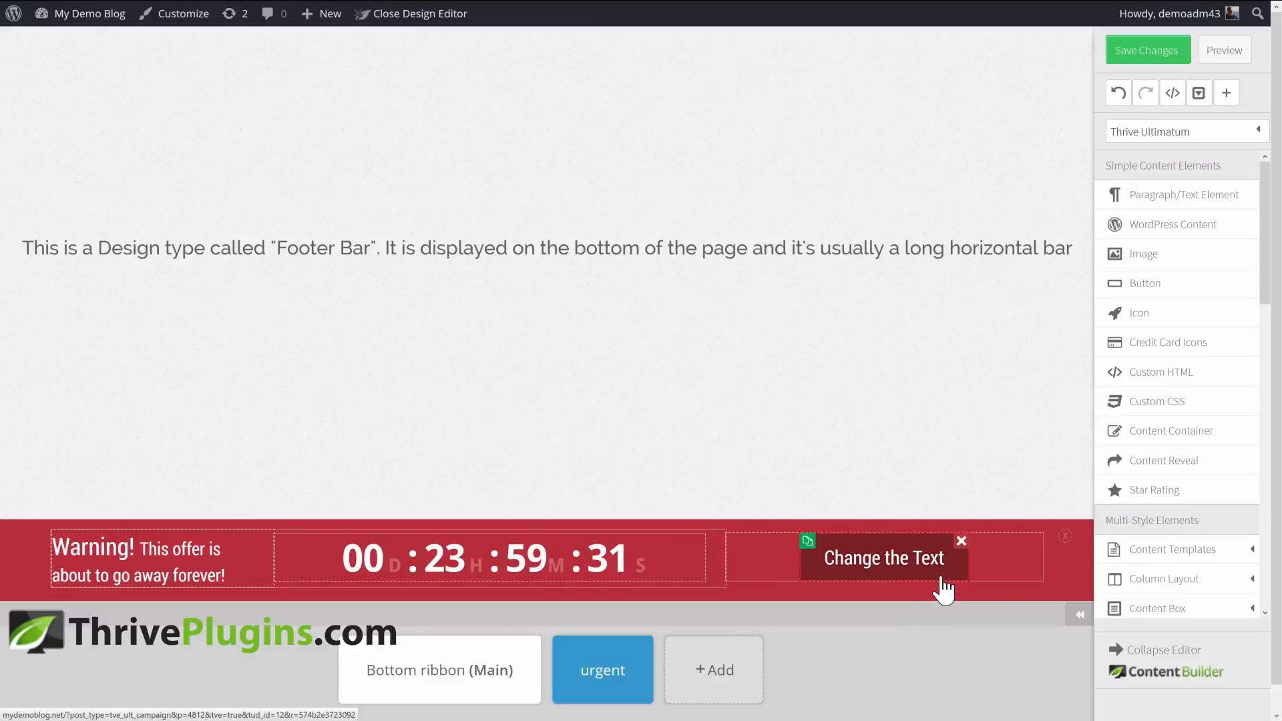
pyautogui.click(1145, 54)
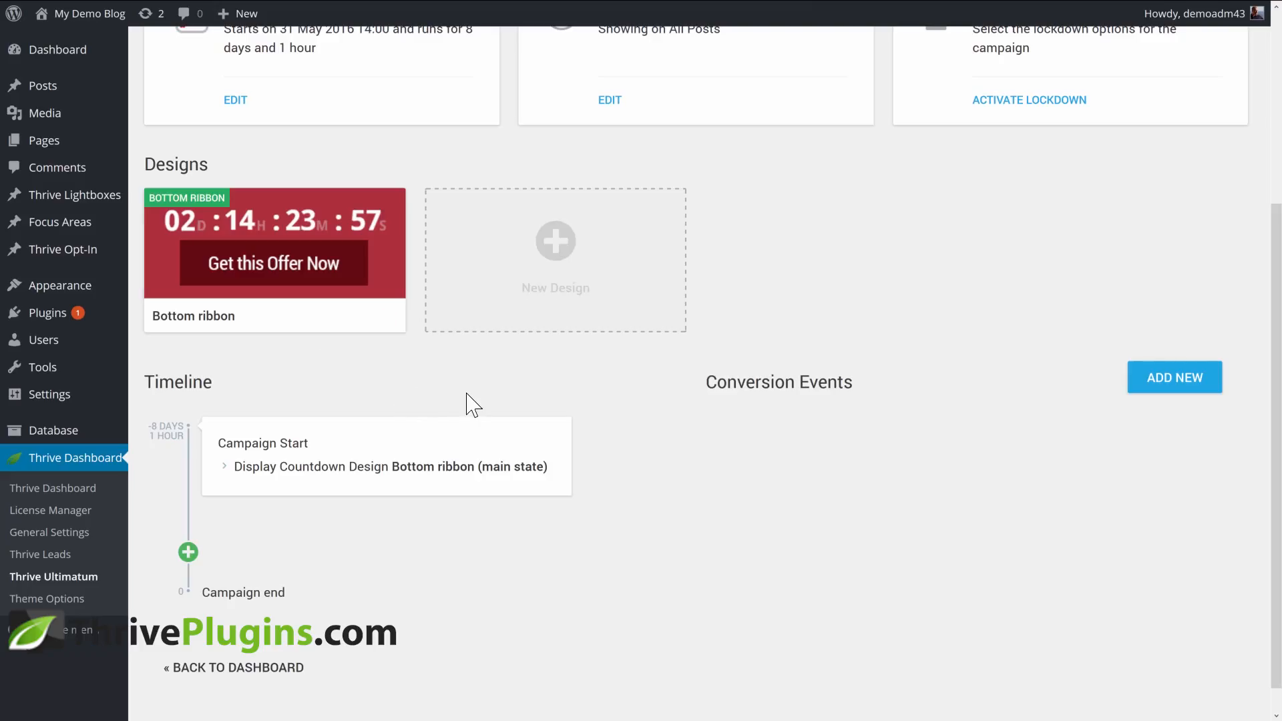
# - Add a new widget design to the campaign
pyautogui.click(534, 287)
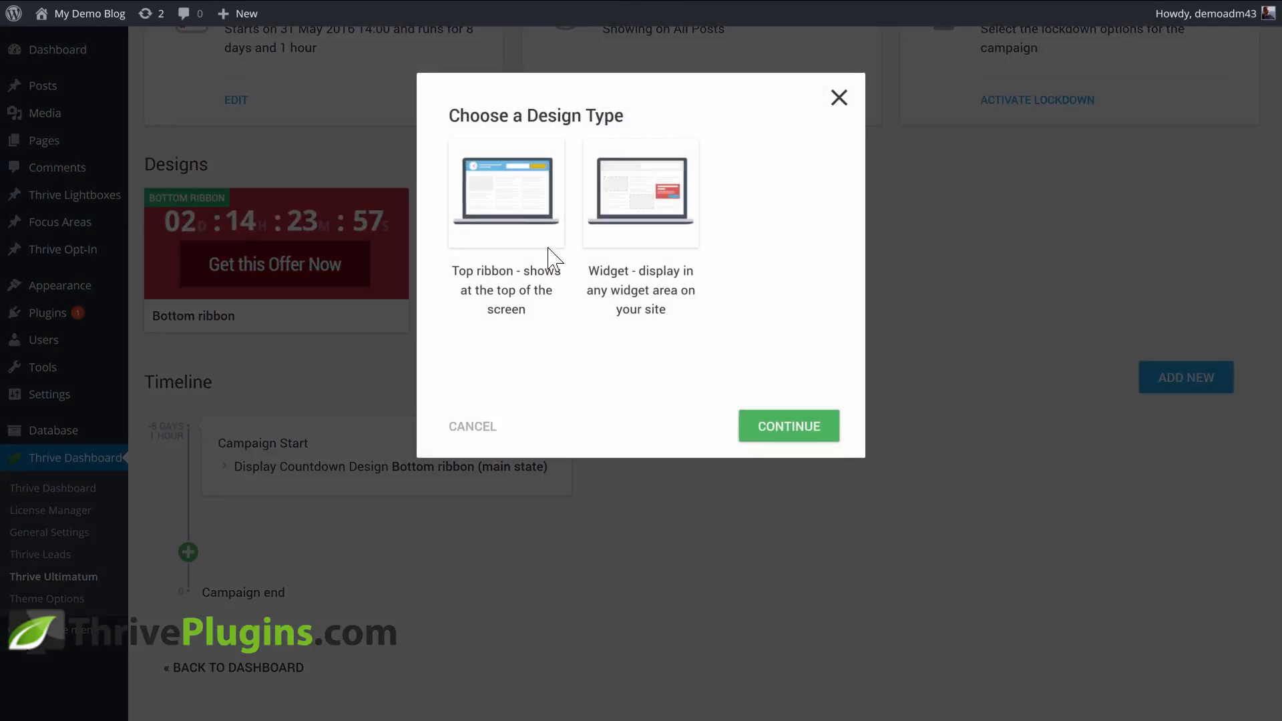
pyautogui.click(624, 201)
pyautogui.click(789, 434)
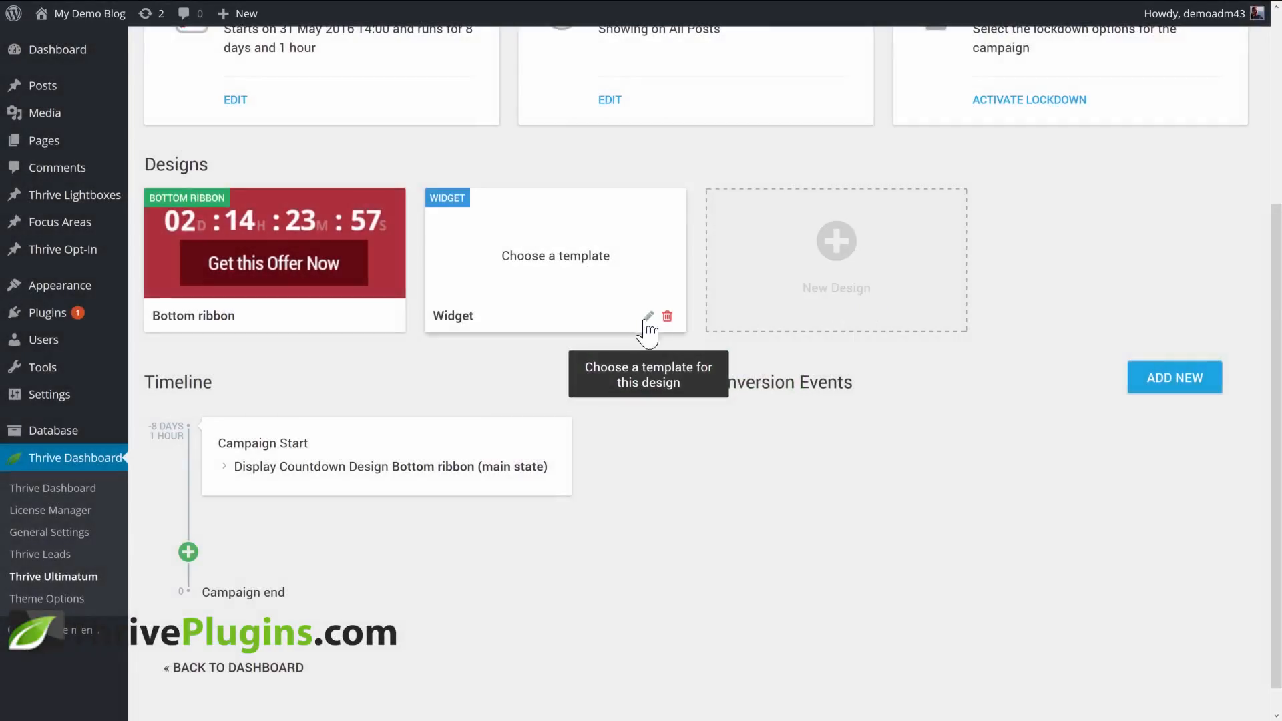
# - Apply the Widget Set 006 template to the widget design, save the changes and close its design editor
pyautogui.click(647, 318)
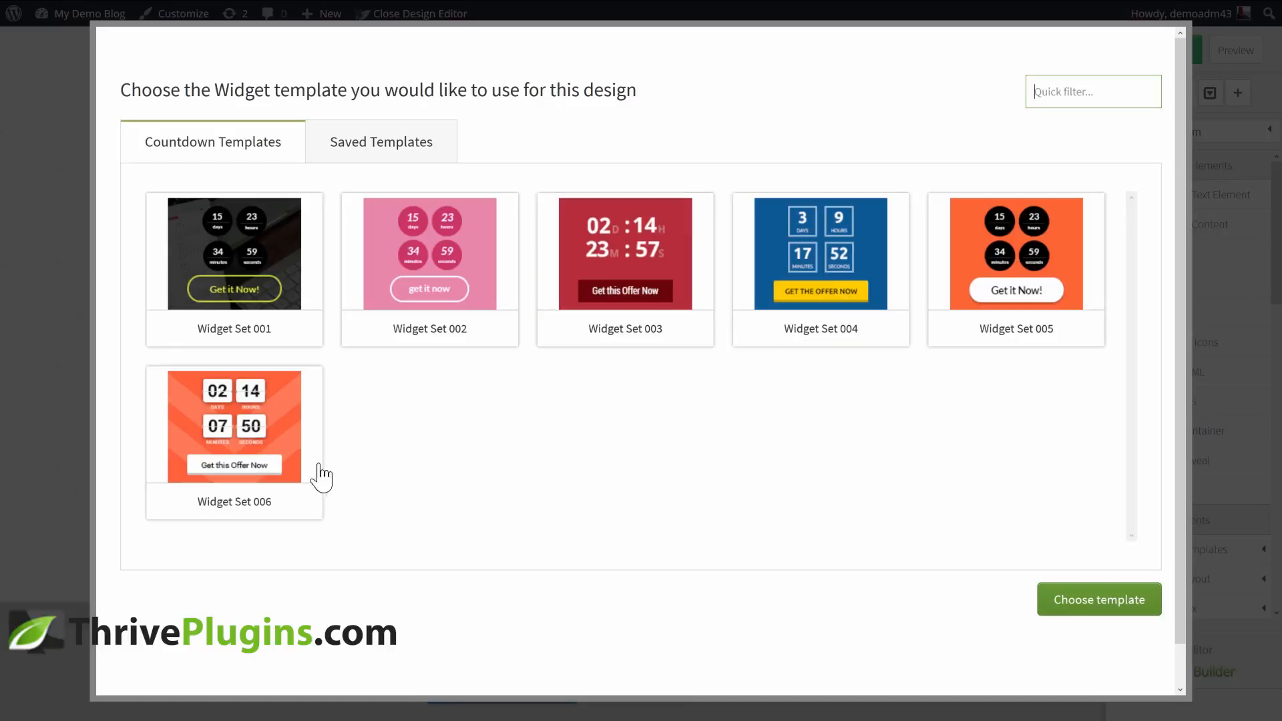
pyautogui.click(319, 476)
pyautogui.click(1061, 601)
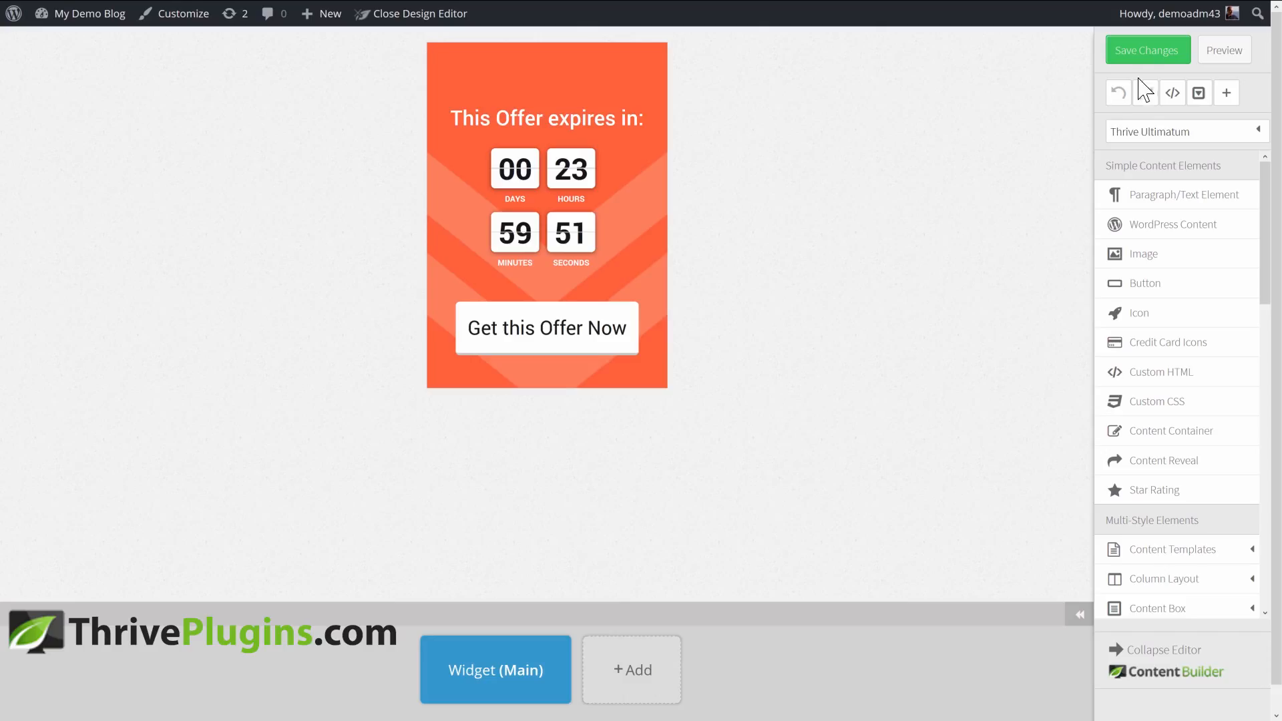
pyautogui.click(1146, 93)
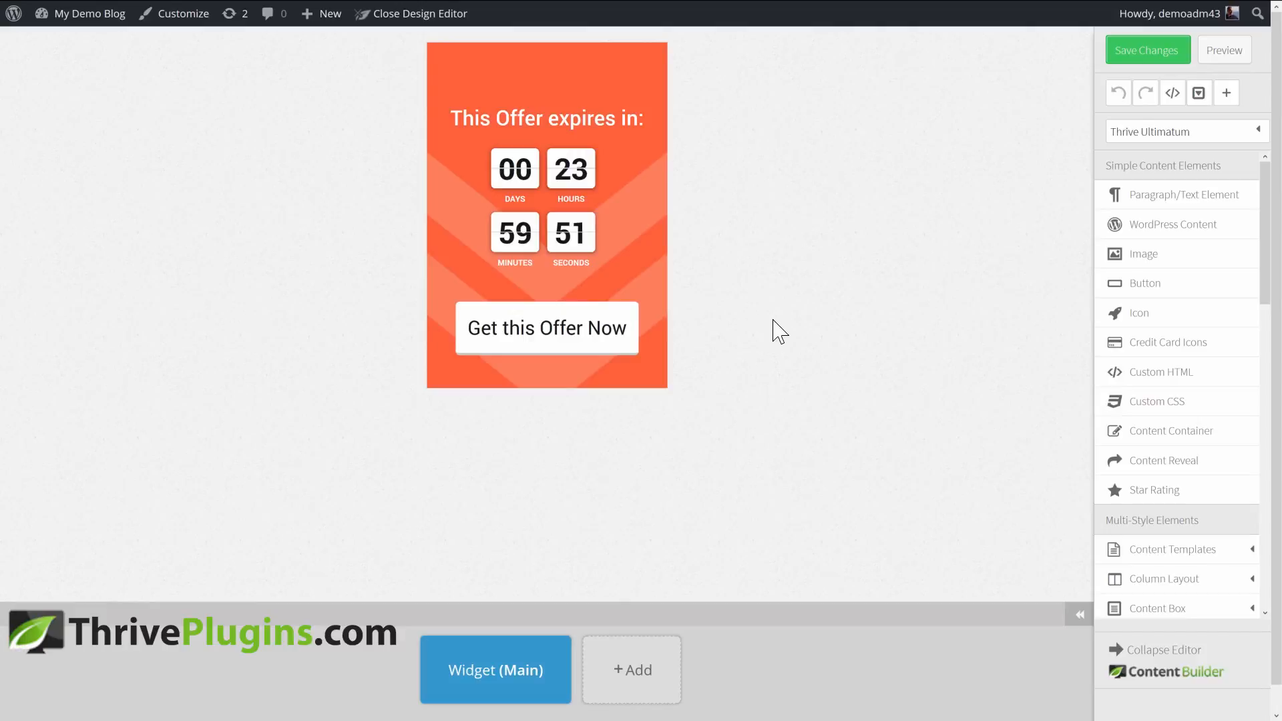
pyautogui.moveTo(346, 7)
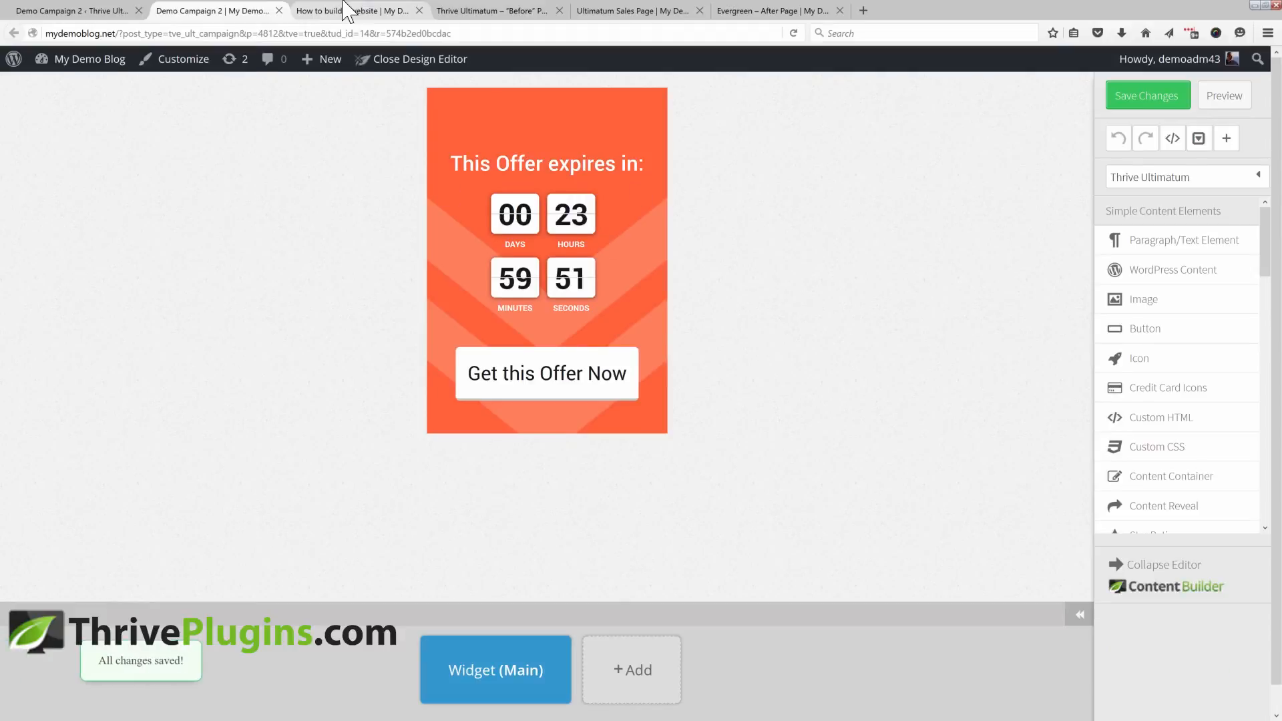
pyautogui.click(279, 10)
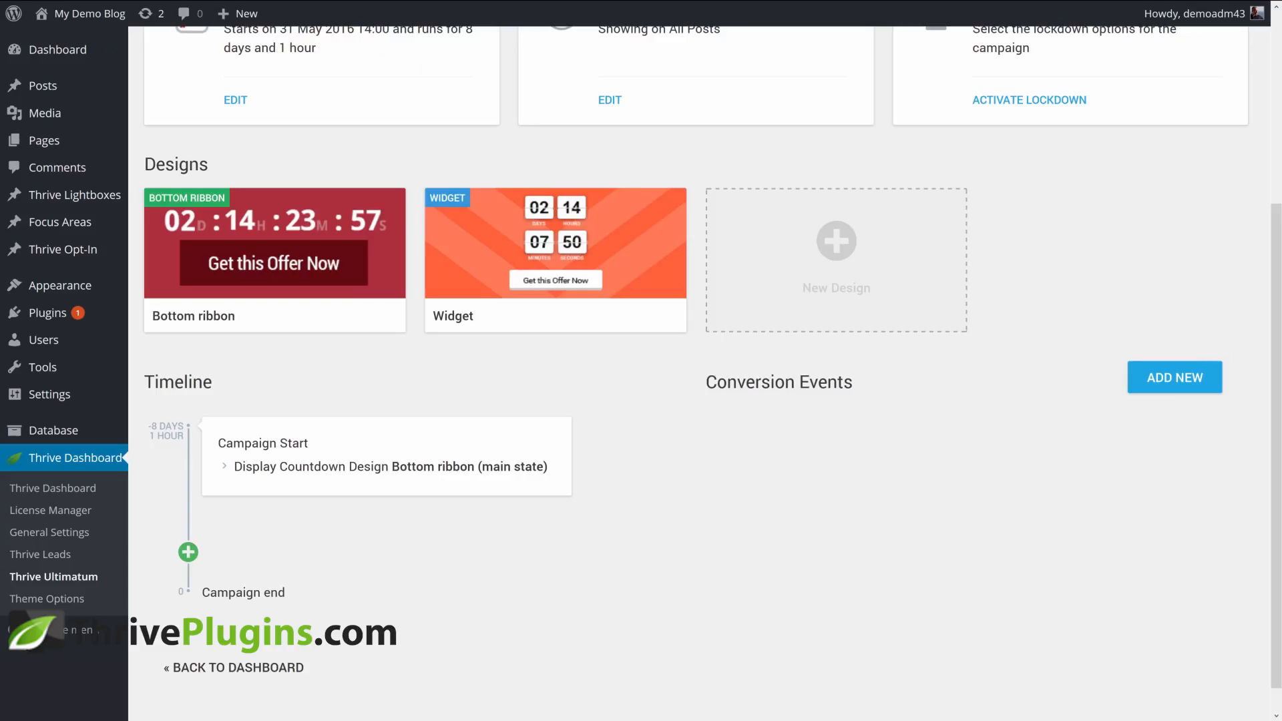
# - Edit the Campaign Start timeline event to also display the widget in its main state, and save the event
pyautogui.scroll(-1, 628, 419)
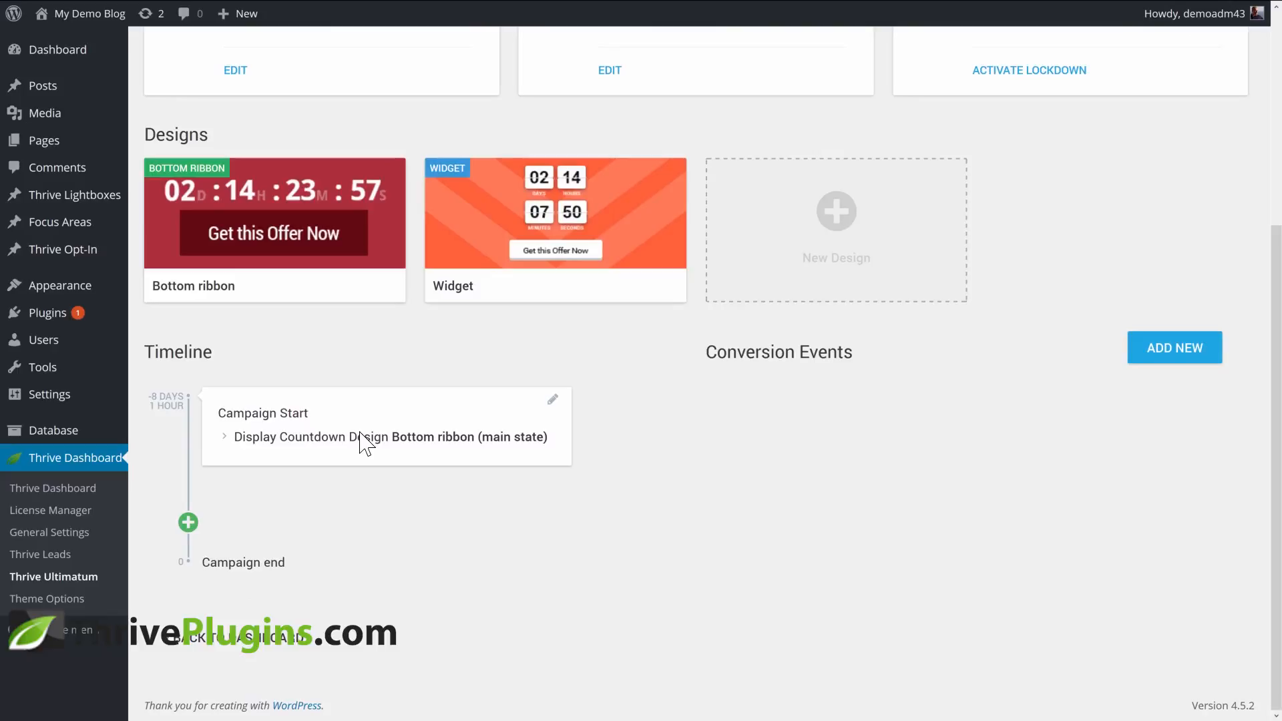
pyautogui.click(553, 400)
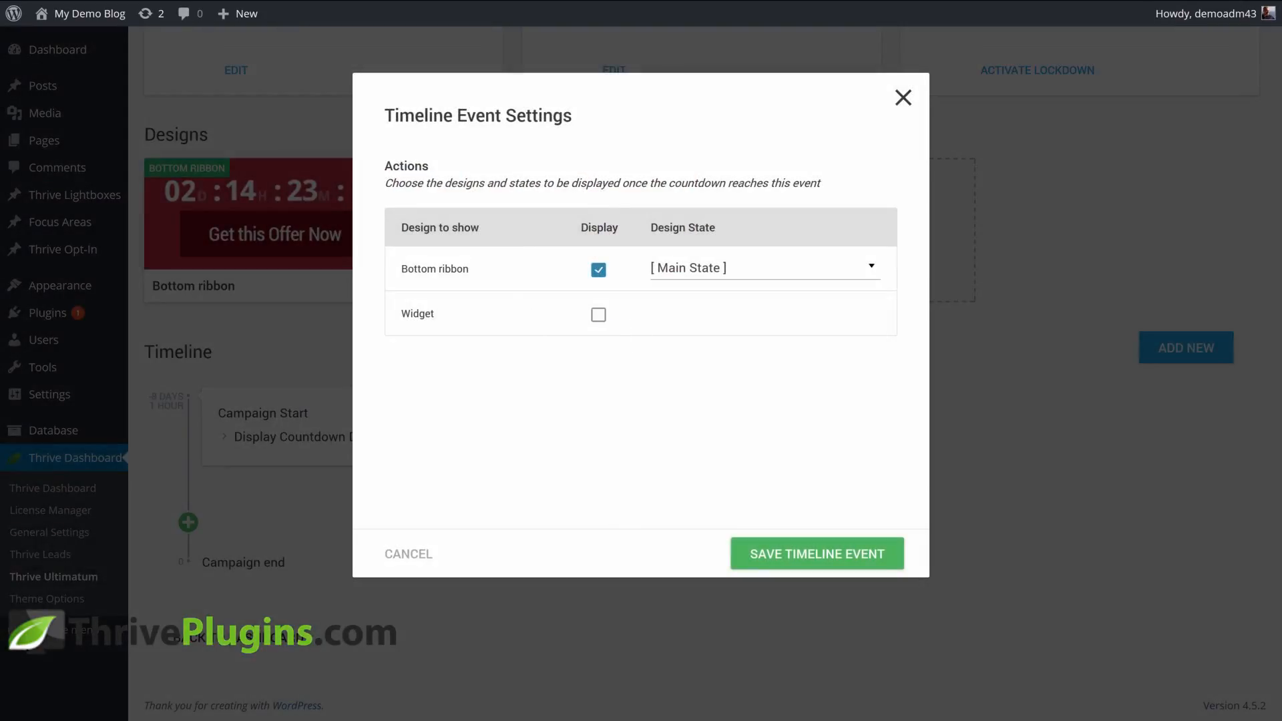
pyautogui.click(599, 315)
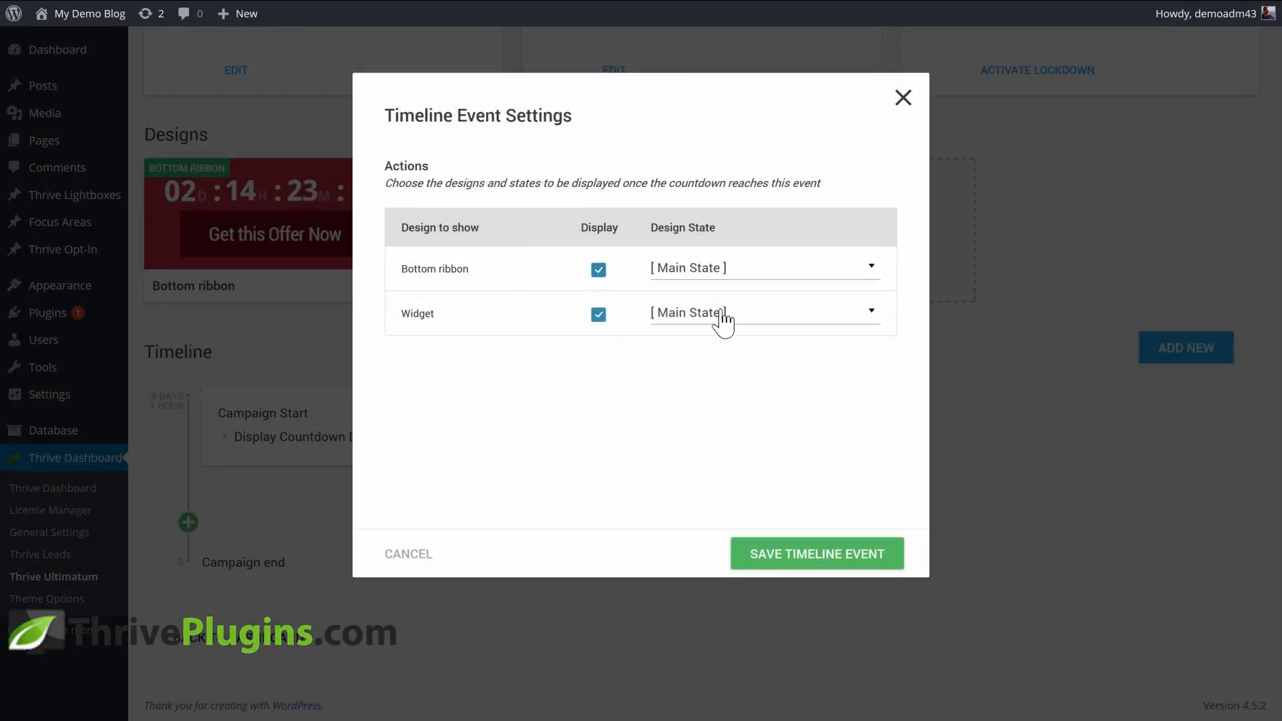
pyautogui.click(792, 545)
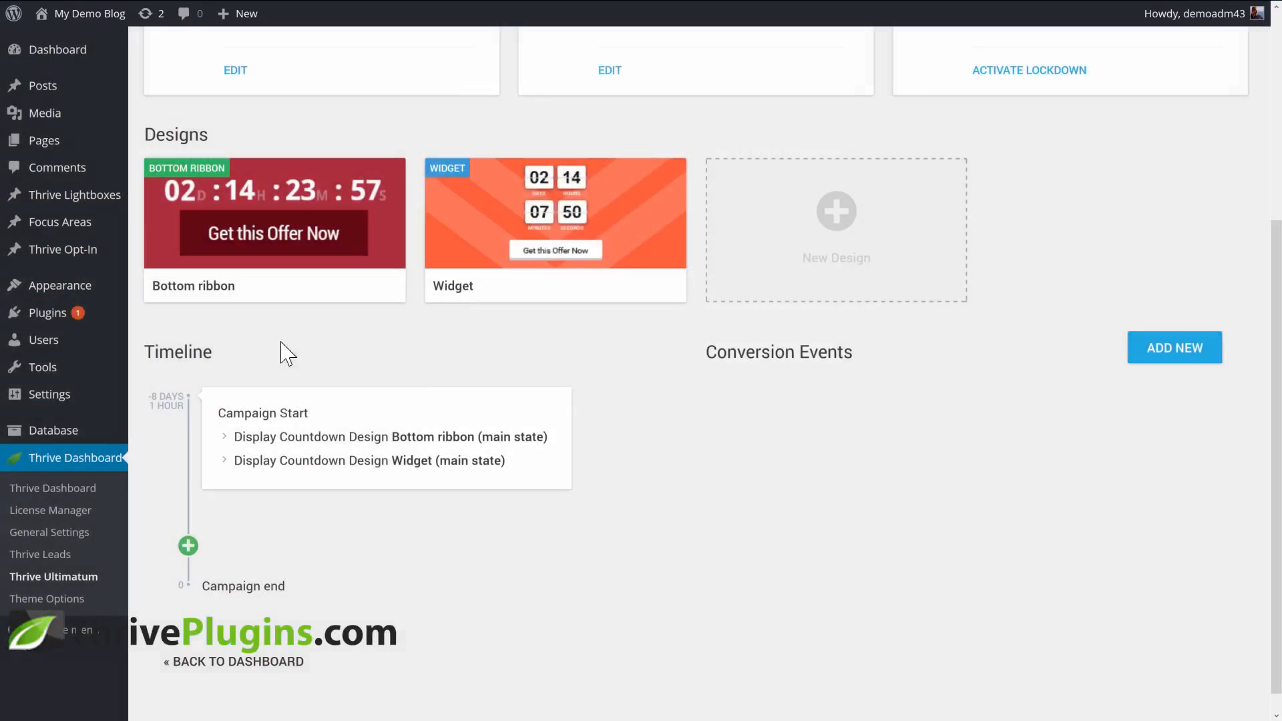
# - Add a timeline event 12 hours before the countdown reaches zero that shows the bottom ribbon's urgent state and the widget's main state
pyautogui.click(188, 545)
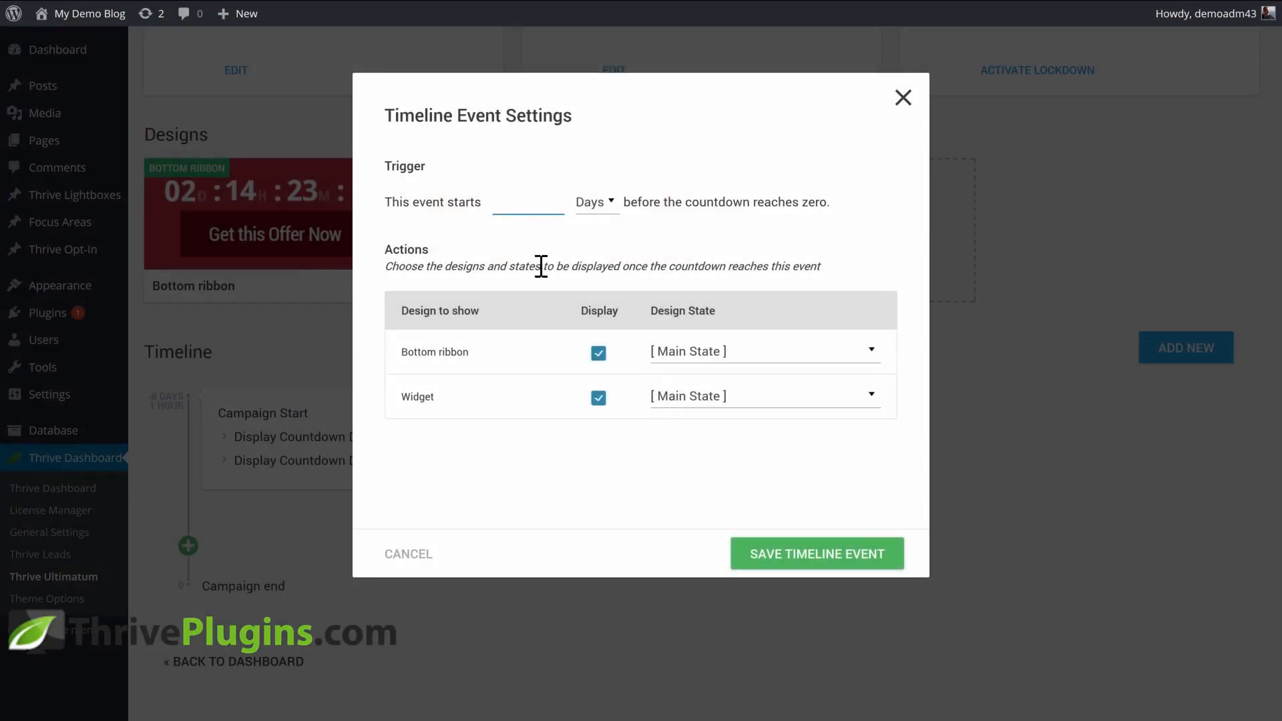
pyautogui.click(592, 203)
pyautogui.click(598, 265)
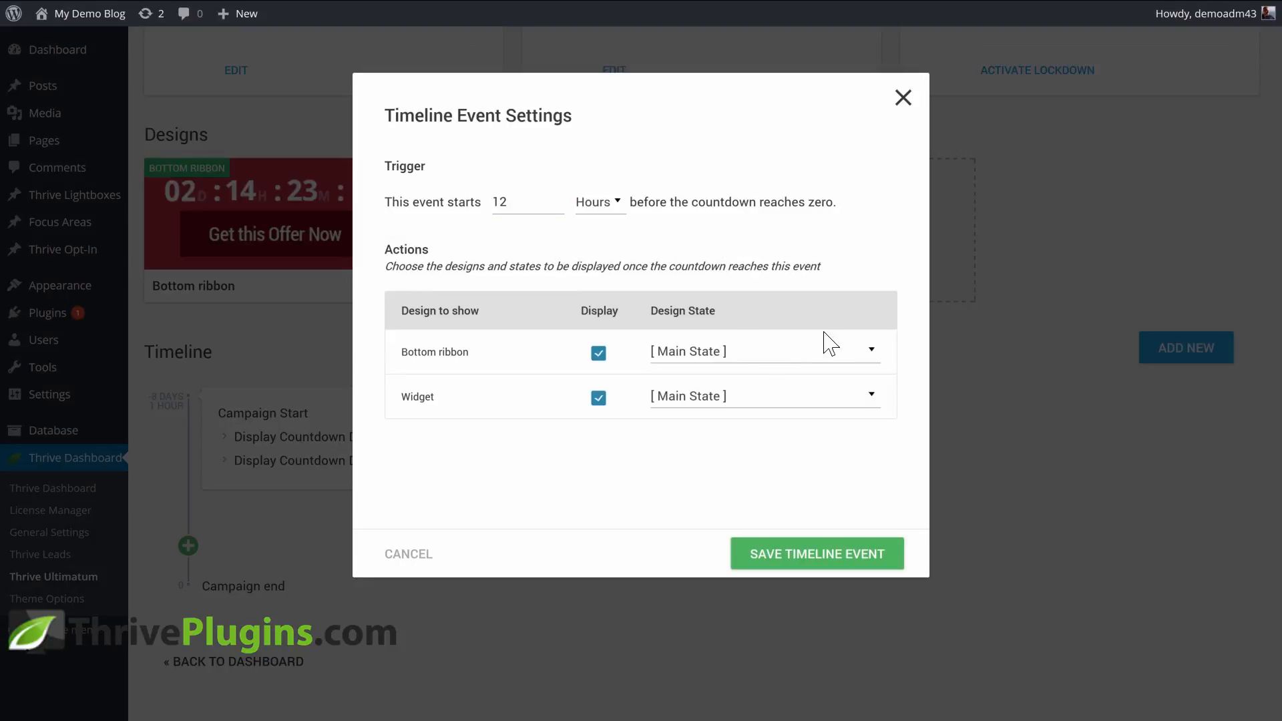
pyautogui.click(691, 354)
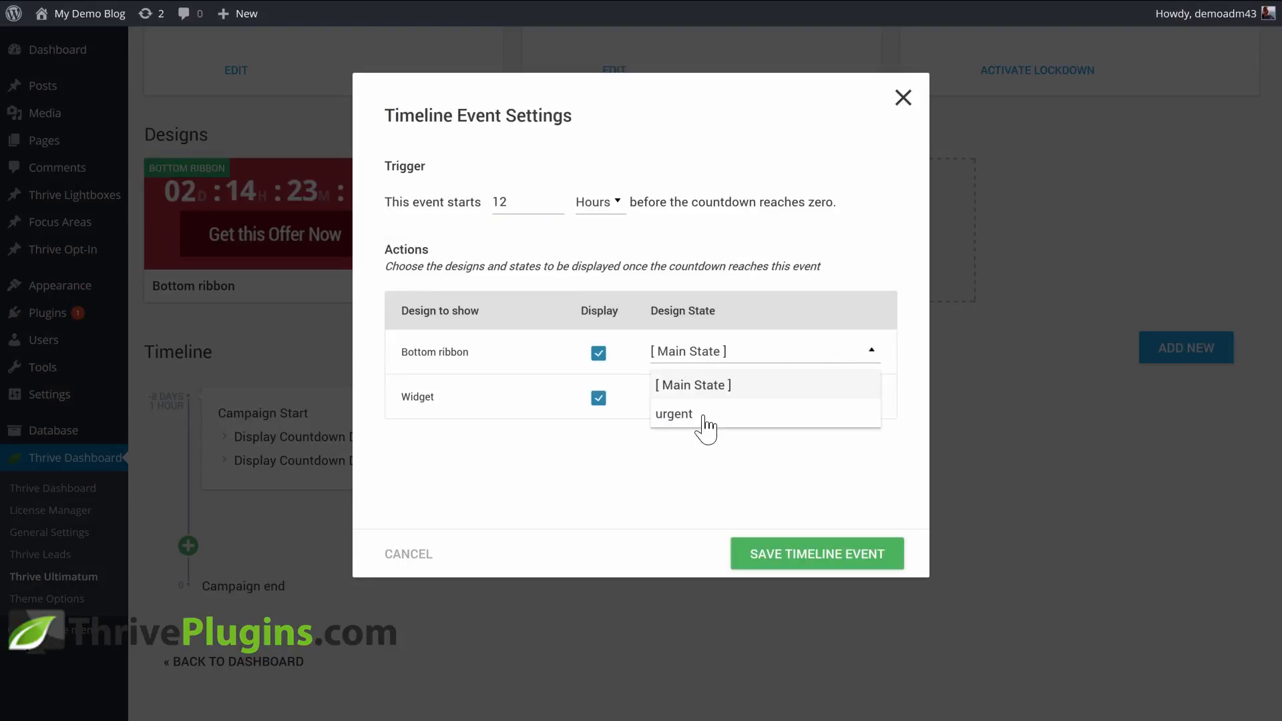
pyautogui.click(673, 414)
pyautogui.click(816, 553)
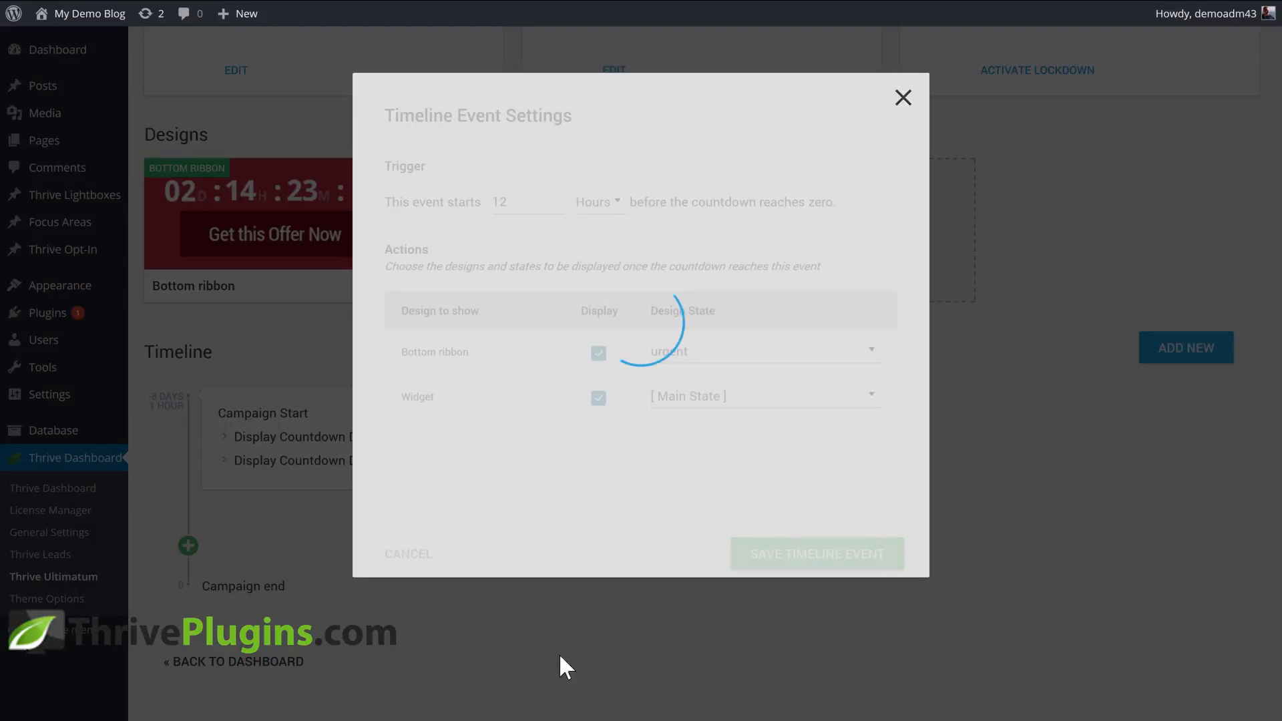
# - Switch the paused campaign to running
pyautogui.scroll(-2, 731, 544)
pyautogui.scroll(7, 734, 545)
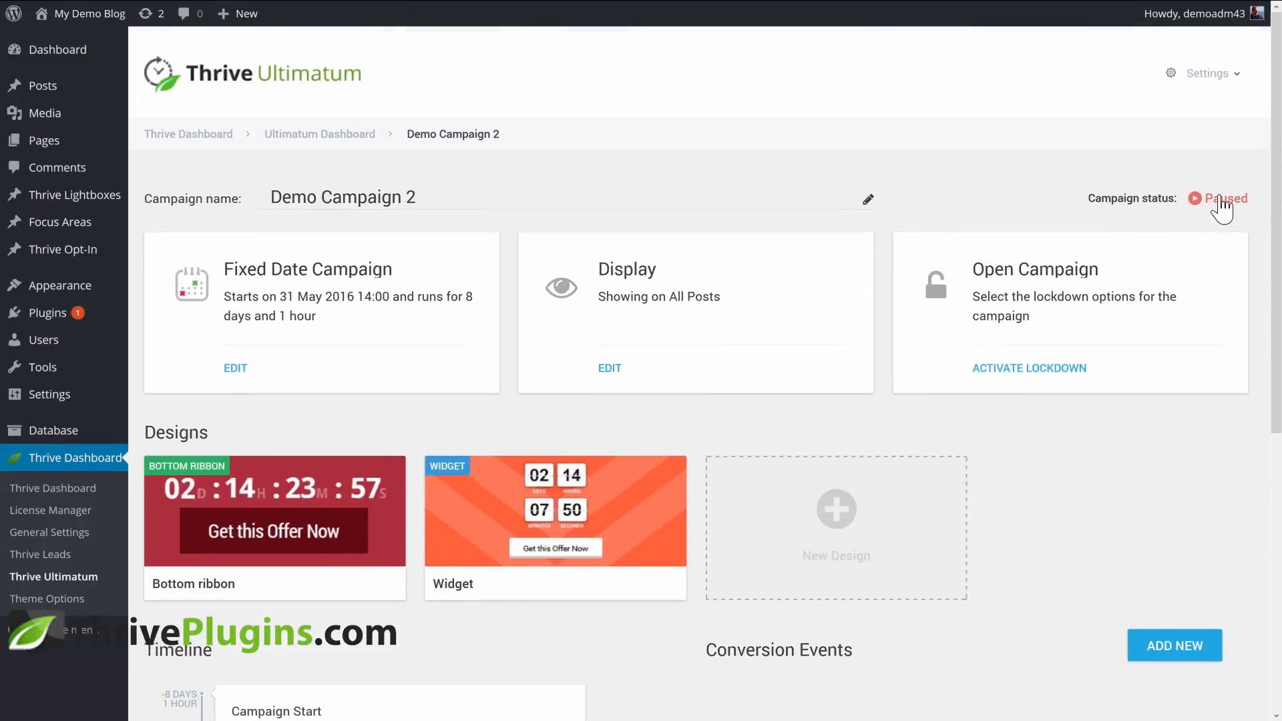
pyautogui.click(1218, 199)
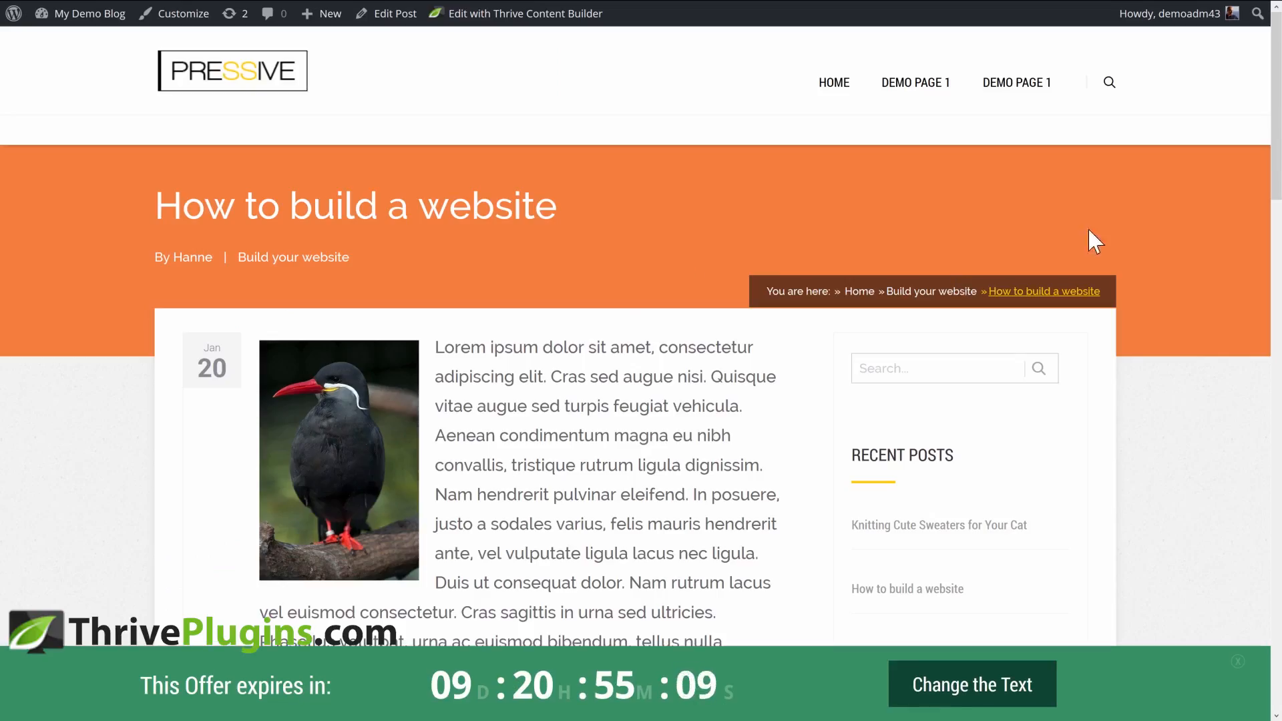
# - Examine the "How to build a website" post for the bottom ribbon and the sidebar countdown widget
pyautogui.moveTo(1277, 144); pyautogui.dragTo(1272, 225)
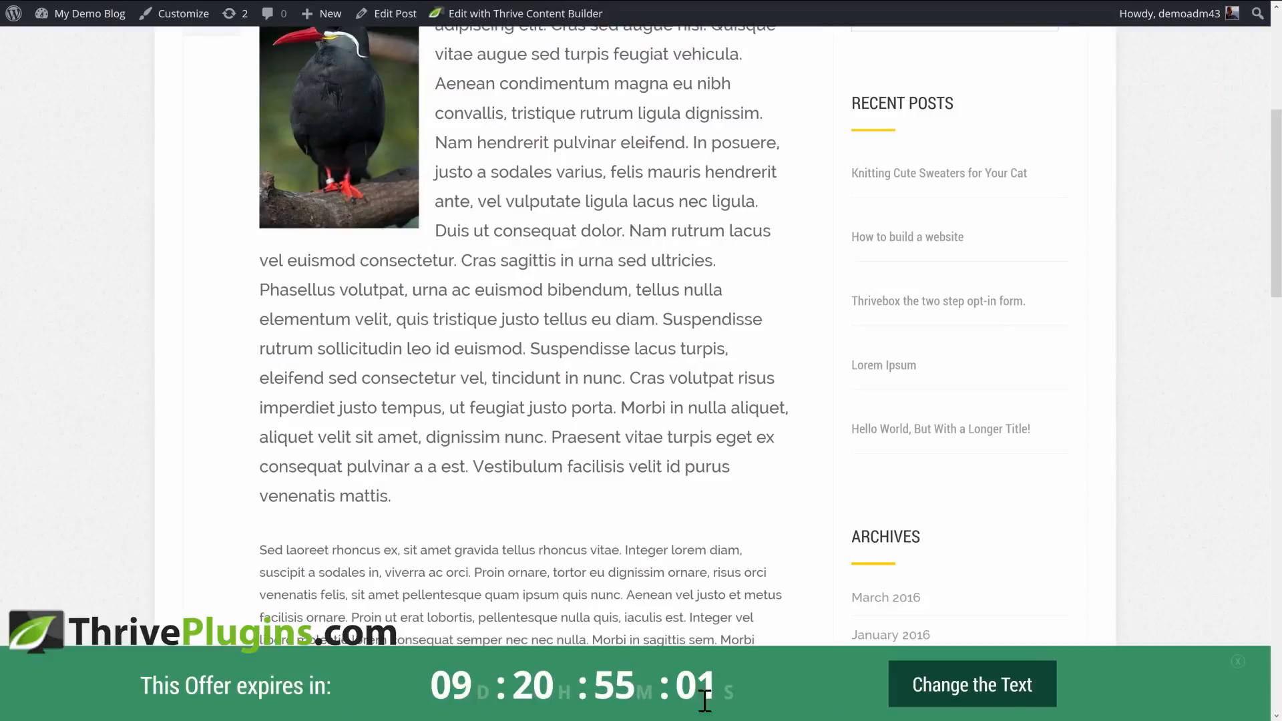
pyautogui.click(1028, 697)
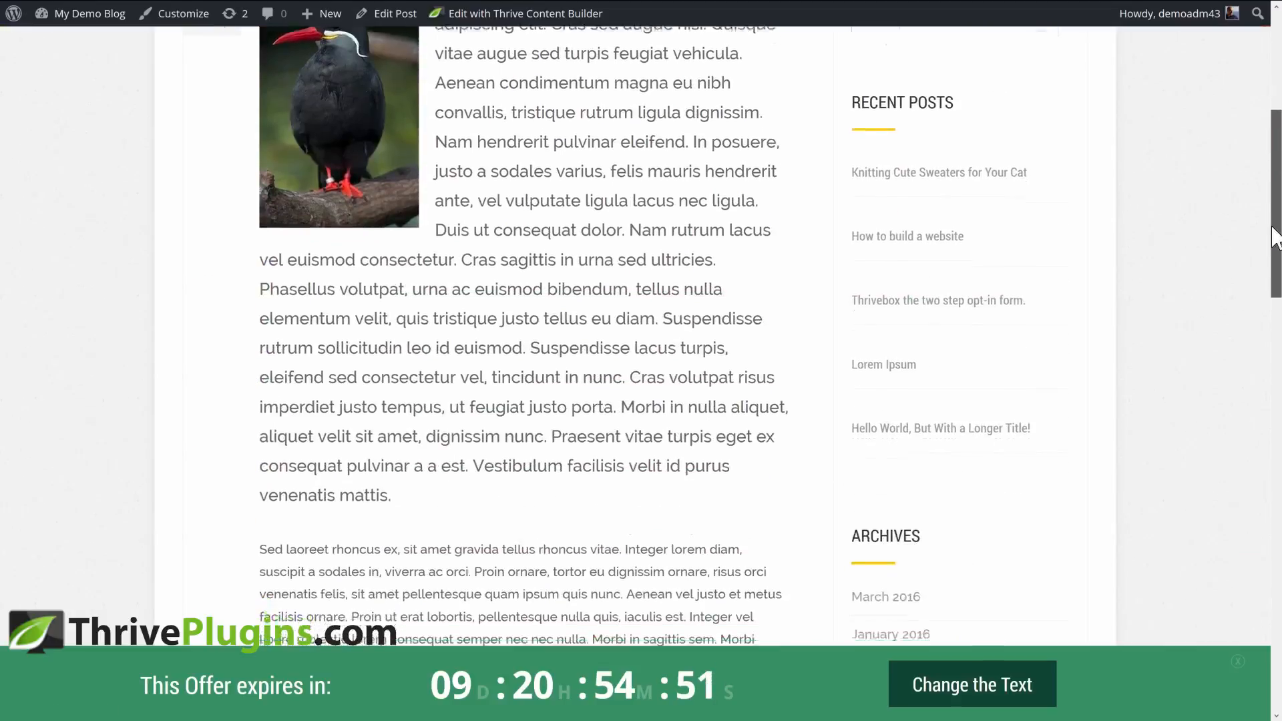
pyautogui.moveTo(1273, 228); pyautogui.dragTo(1256, 450)
pyautogui.scroll(-4, 1173, 466)
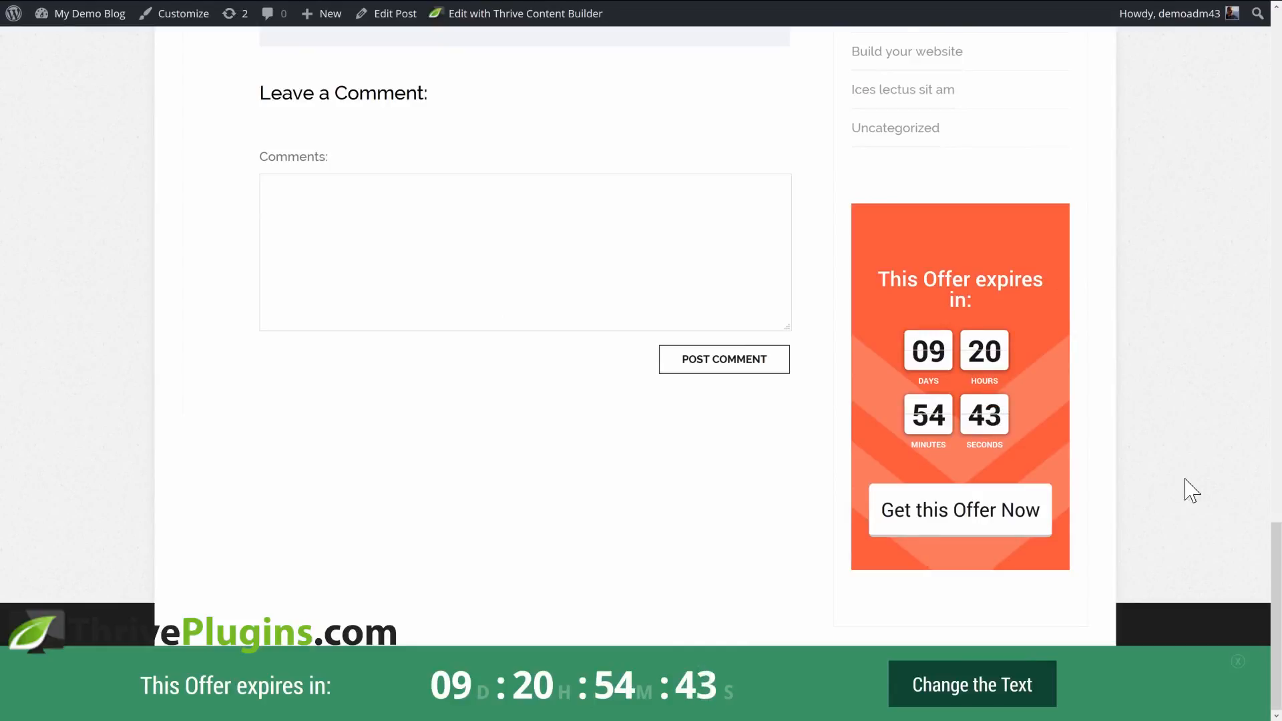
pyautogui.moveTo(1272, 605); pyautogui.dragTo(1250, 100)
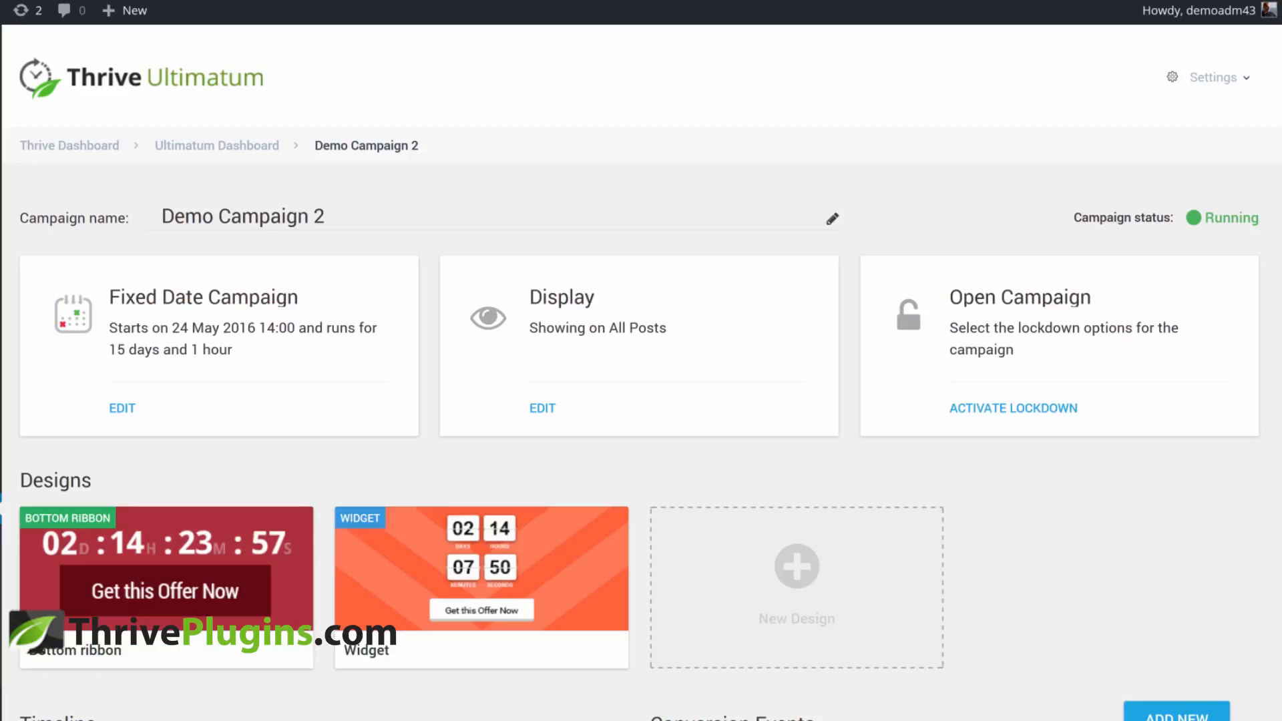
pyautogui.scroll(-2, 640, 373)
pyautogui.scroll(1, 641, 374)
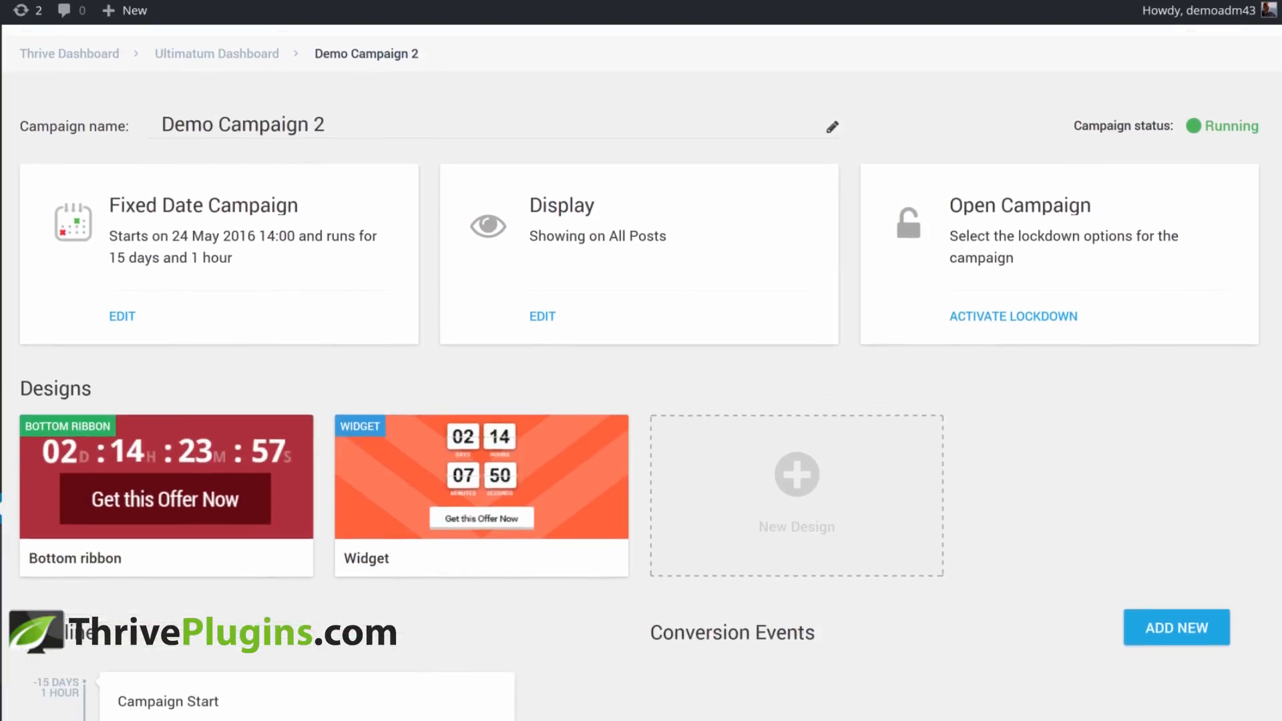
pyautogui.click(1008, 356)
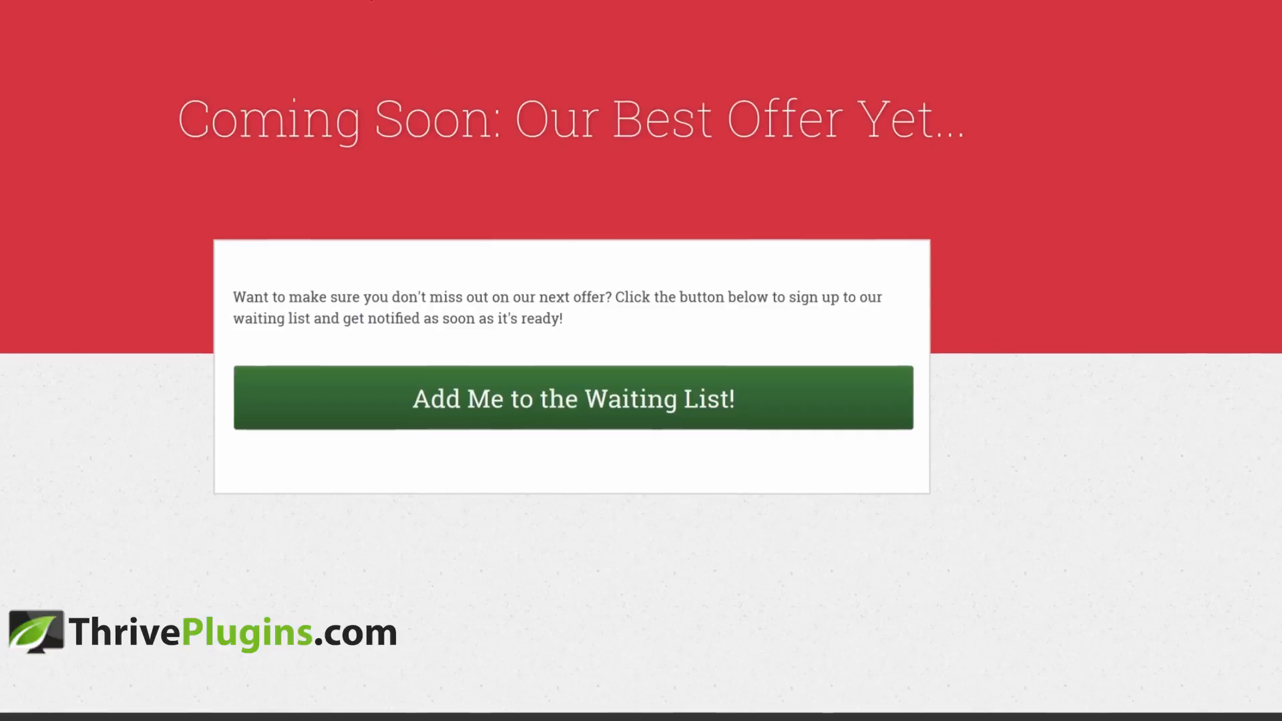
pyautogui.click(367, 4)
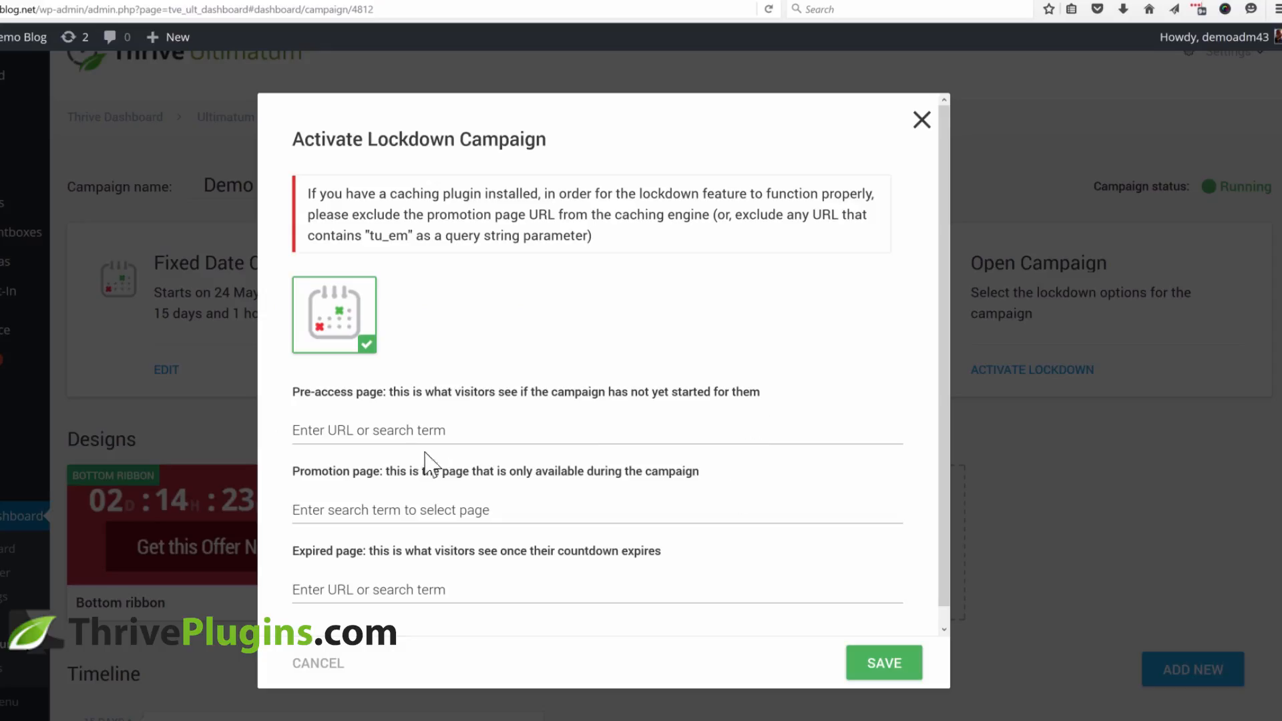
pyautogui.click(431, 432)
pyautogui.hotkey('ctrl', 'v')
# - Review the limited-time sales page, then search for "sales page" and set Ultimatum Sales Page as the lockdown's promotion page
pyautogui.click(667, 475)
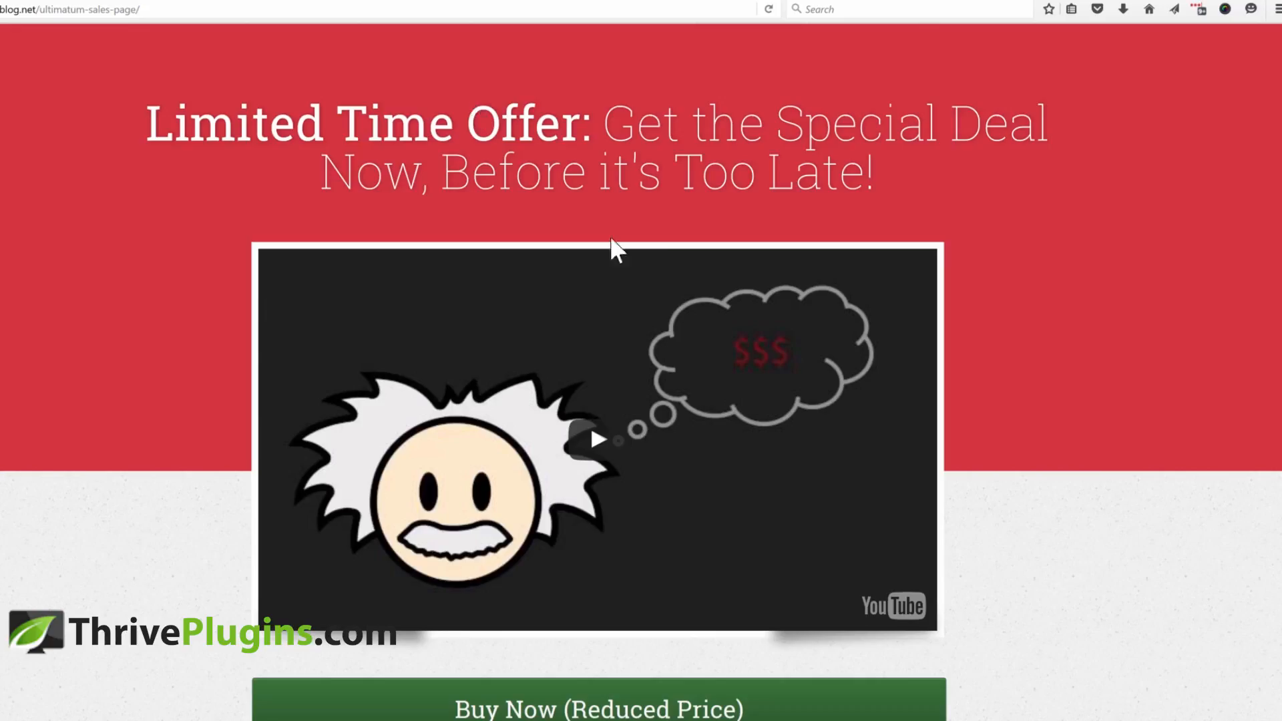
pyautogui.scroll(-3, 1275, 167)
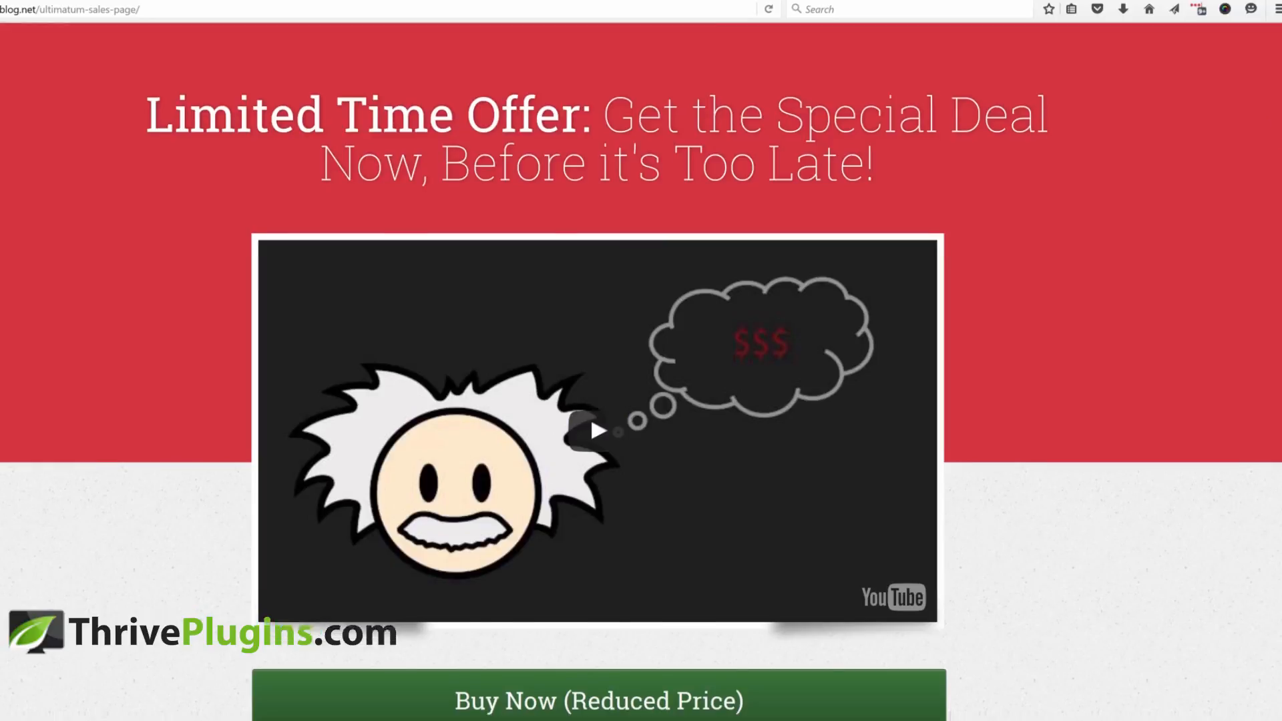
pyautogui.scroll(2, 1259, 152)
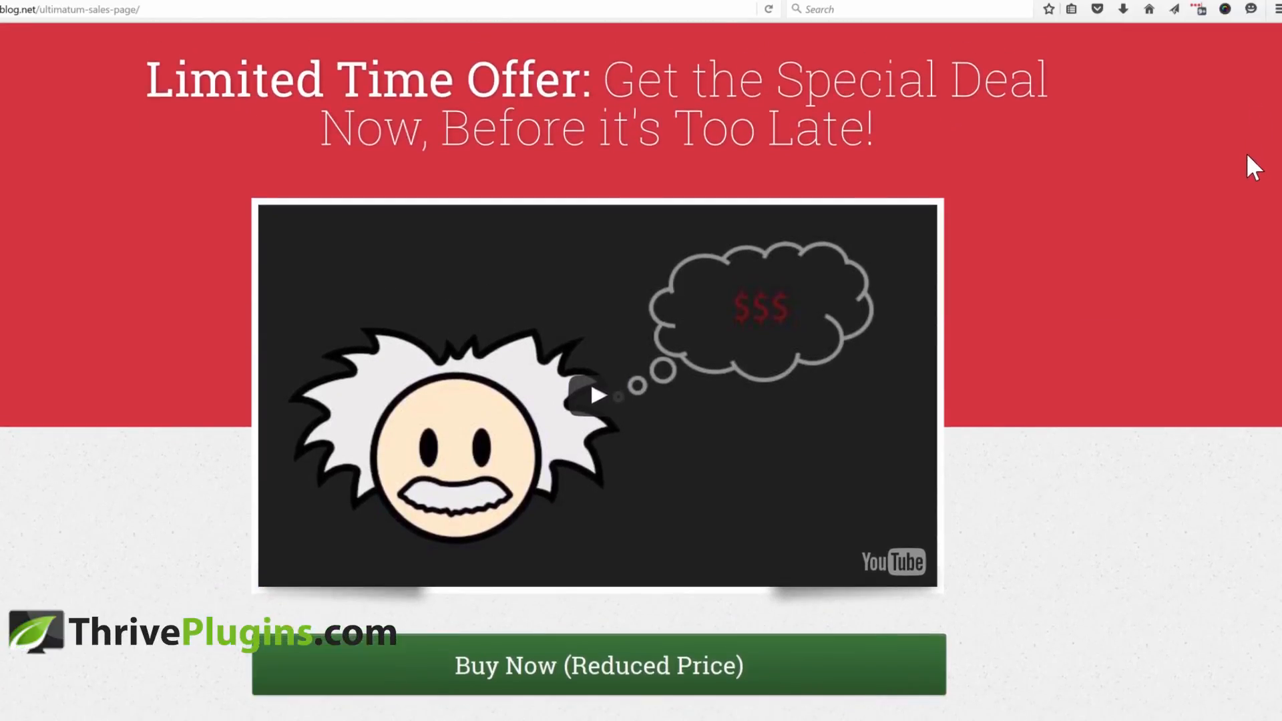
pyautogui.scroll(-1, 1246, 160)
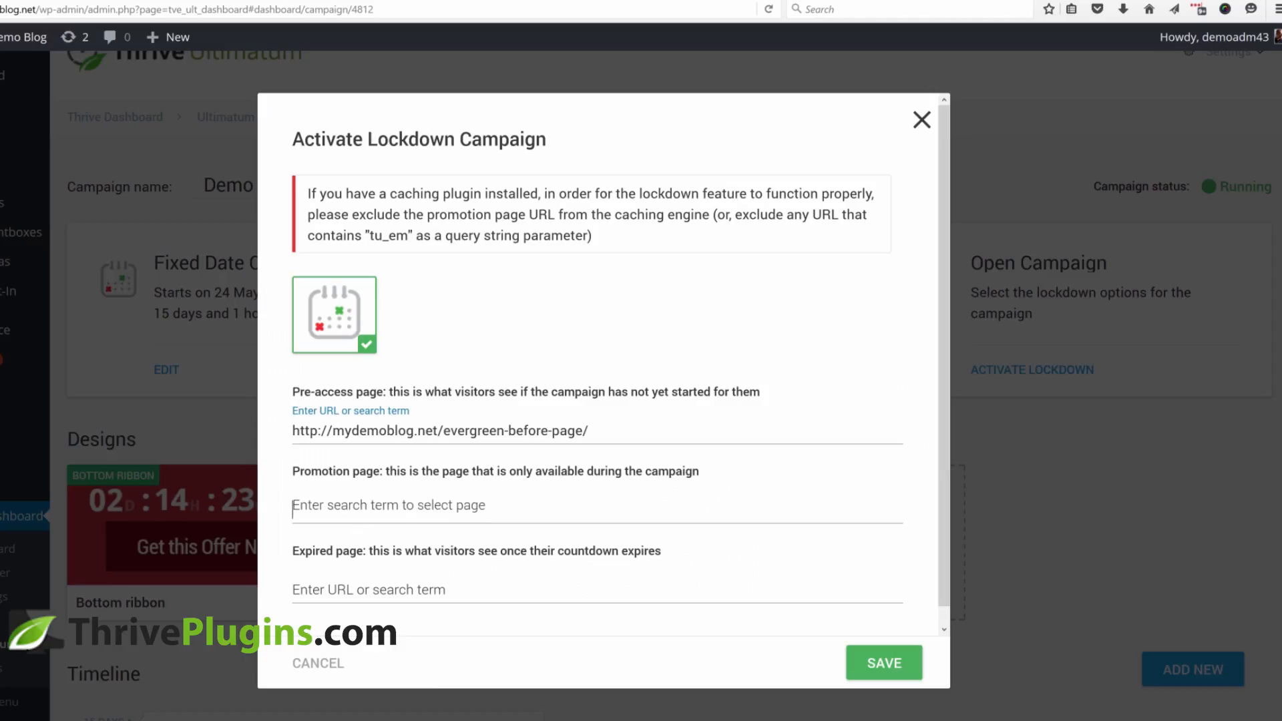
pyautogui.click(294, 510)
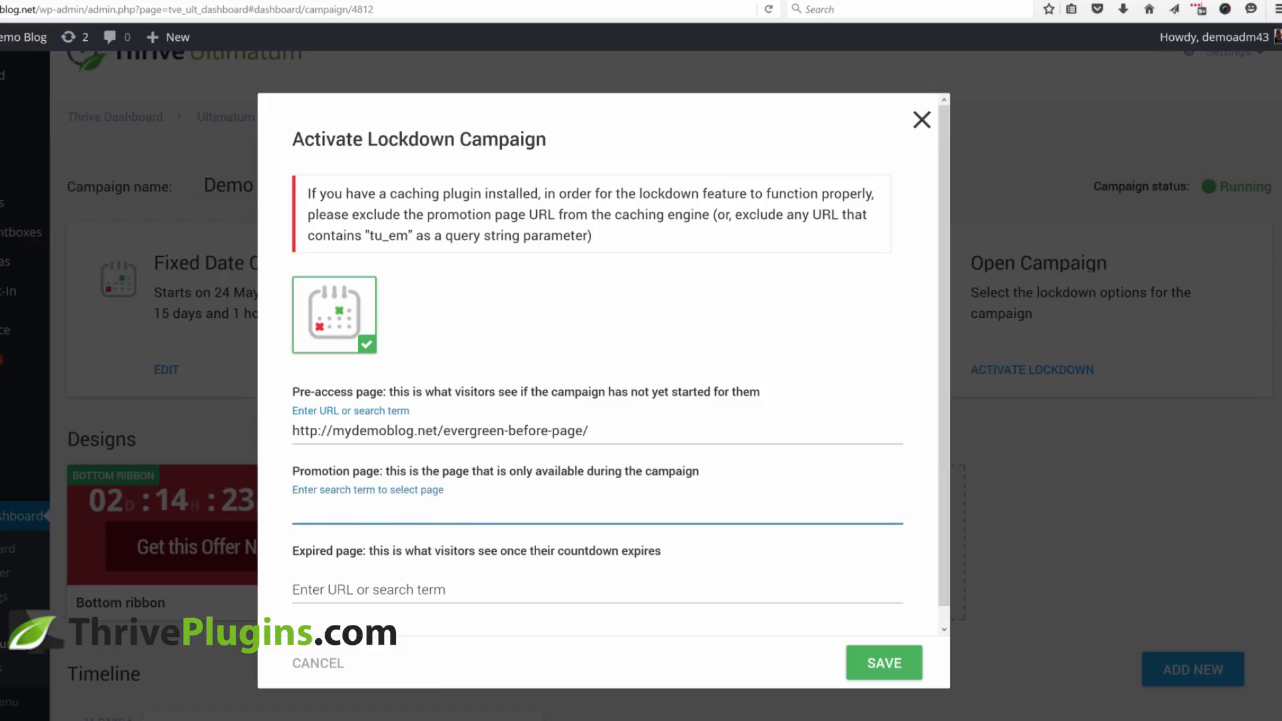
pyautogui.write('sales page')
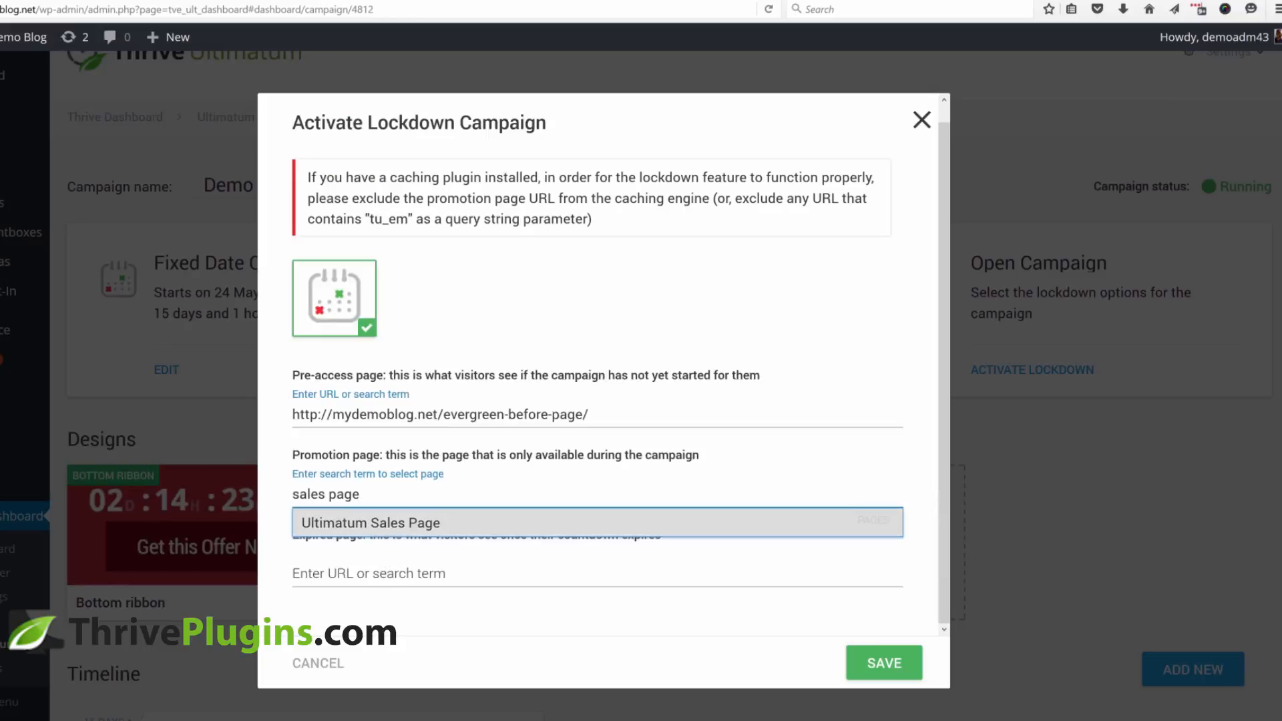
pyautogui.click(370, 522)
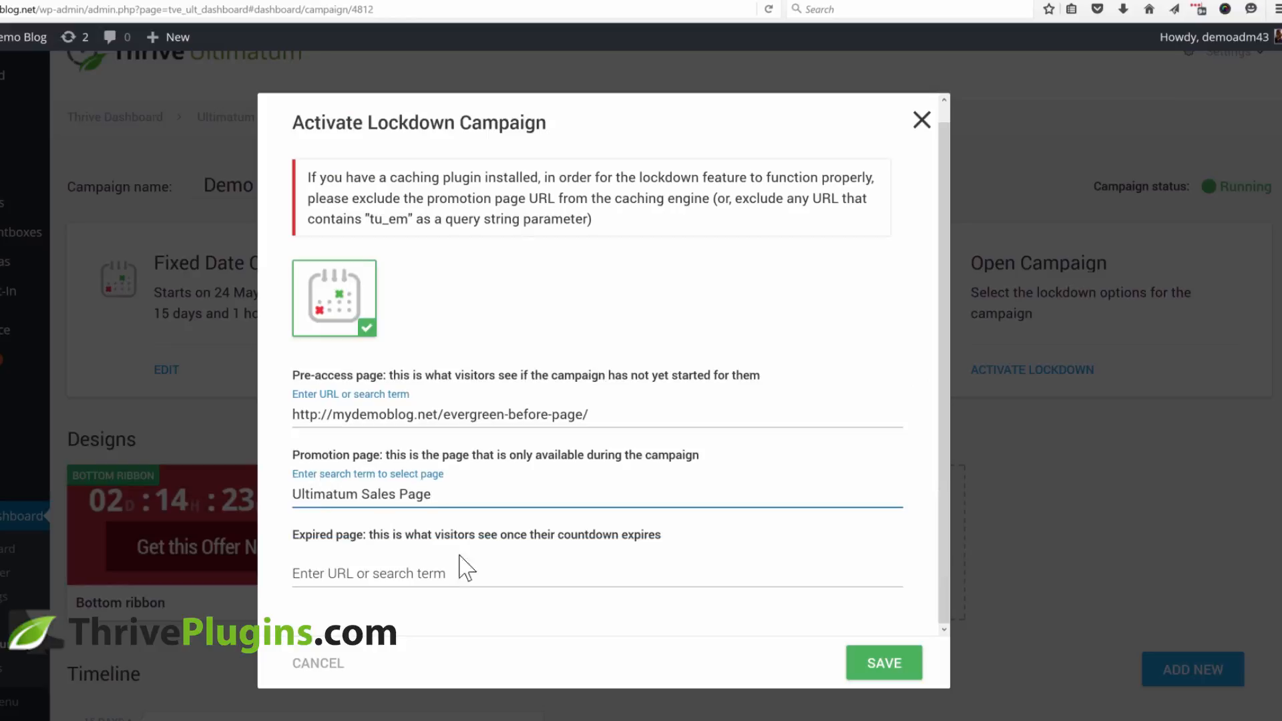
pyautogui.click(584, 1)
pyautogui.scroll(-2, 880, 382)
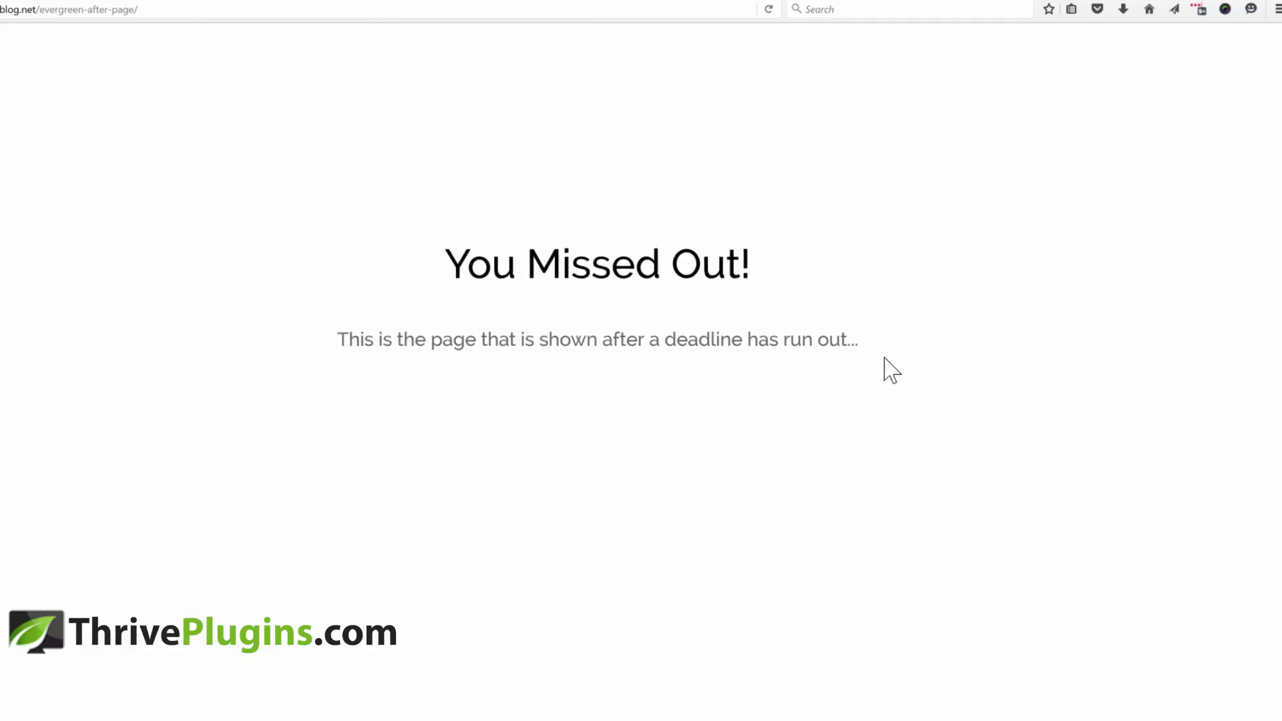
pyautogui.click(139, 10)
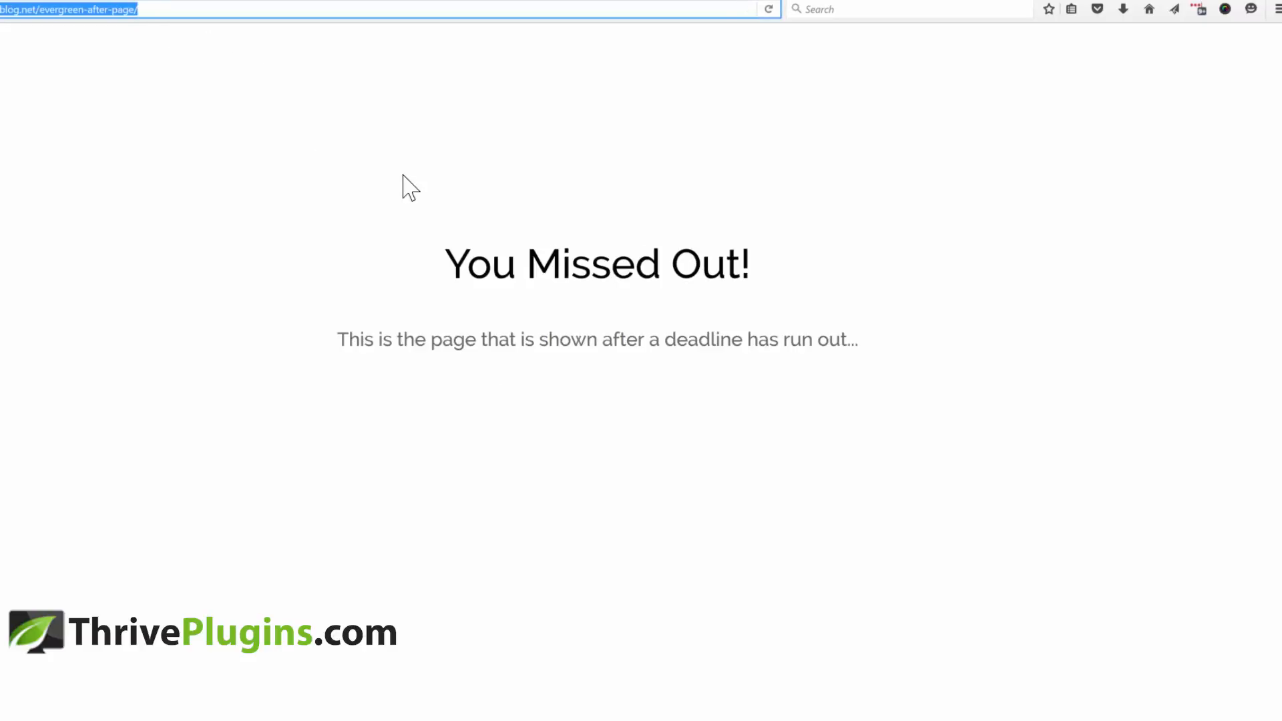
pyautogui.click(1, 0)
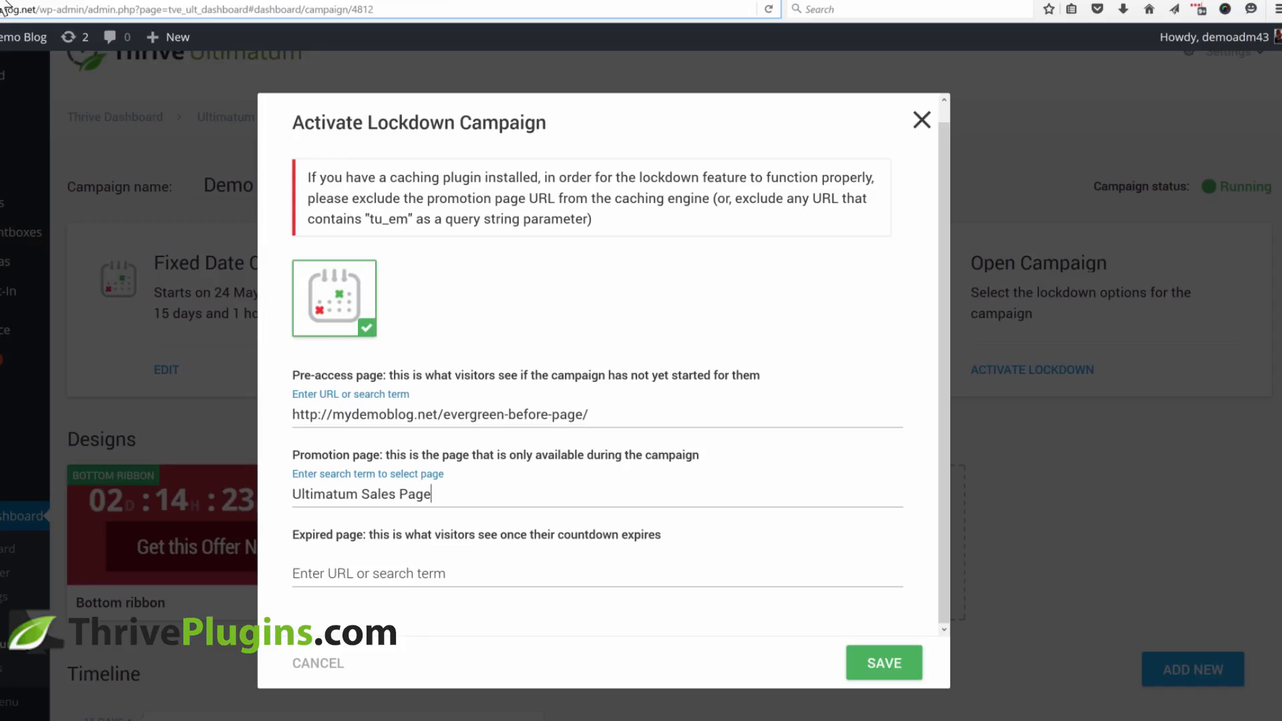
pyautogui.click(389, 575)
pyautogui.hotkey('ctrl', 'v')
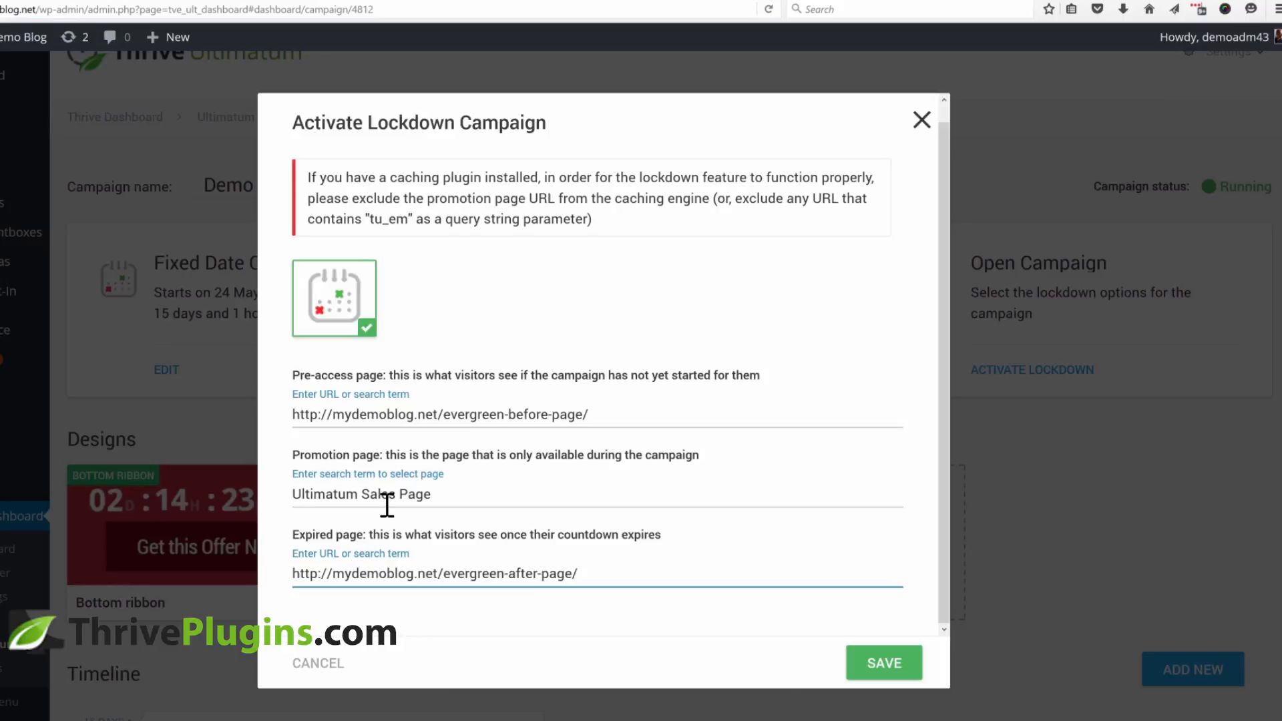
# - Save the lockdown settings and set the fixed-dates campaign's start date to 1 June 2016
pyautogui.click(872, 674)
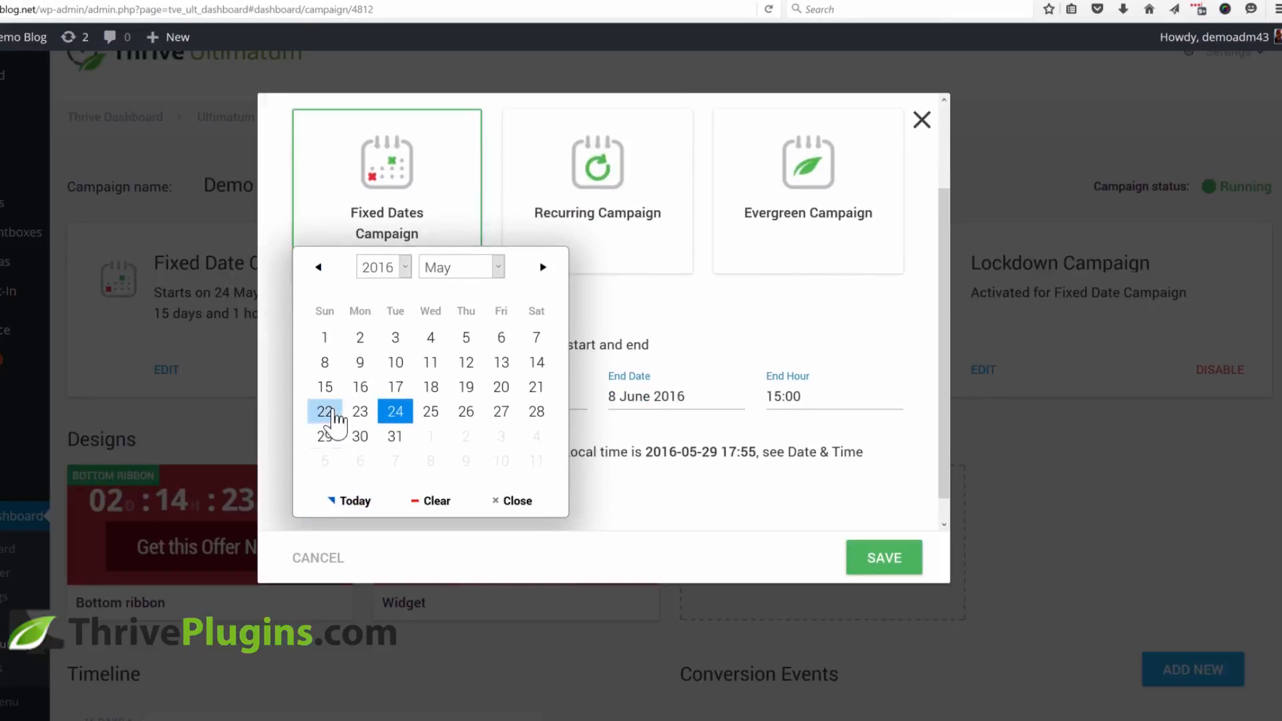
pyautogui.click(430, 436)
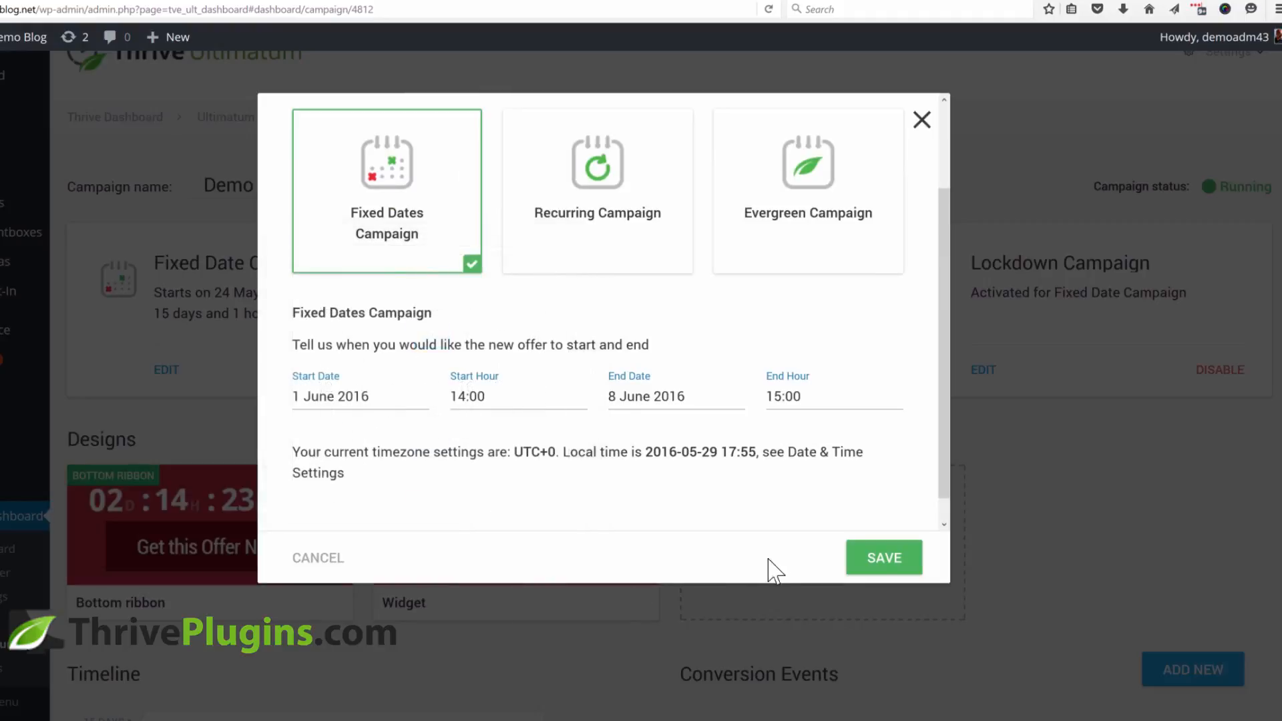
pyautogui.click(884, 561)
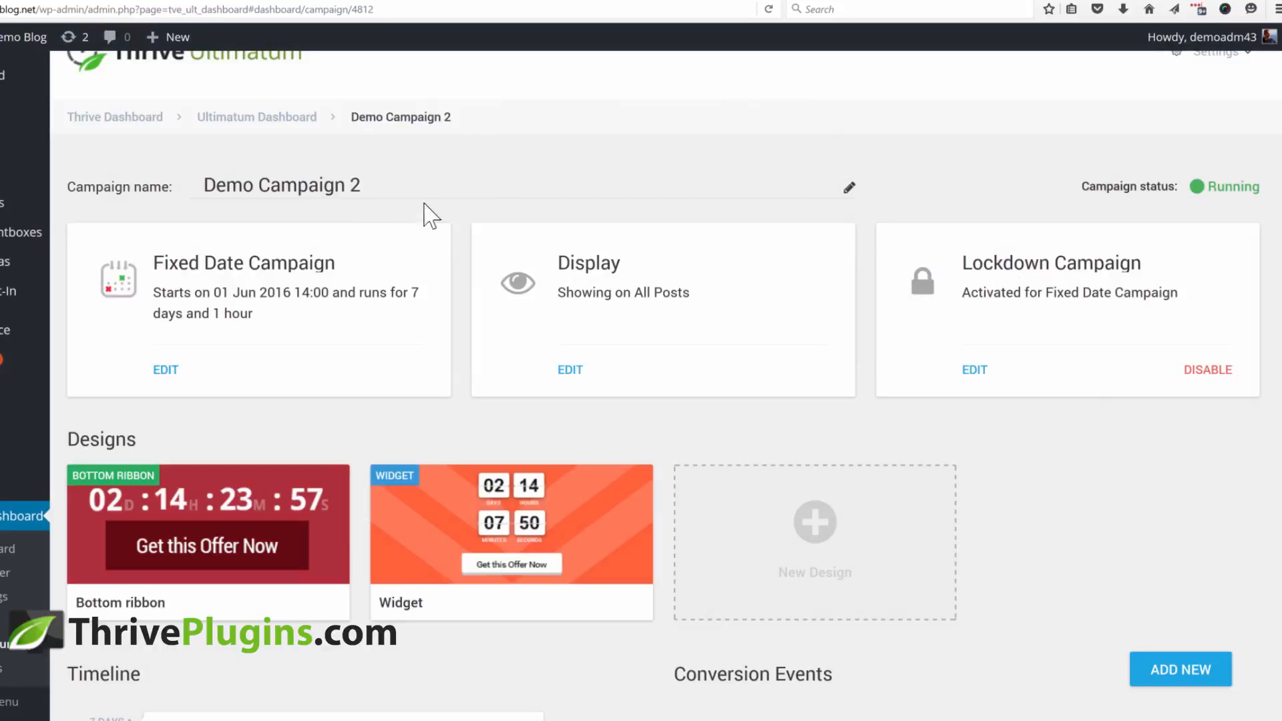
# - Copy the Ultimatum sales page's address and load it in a new private browsing window
pyautogui.click(418, 0)
pyautogui.click(88, 15)
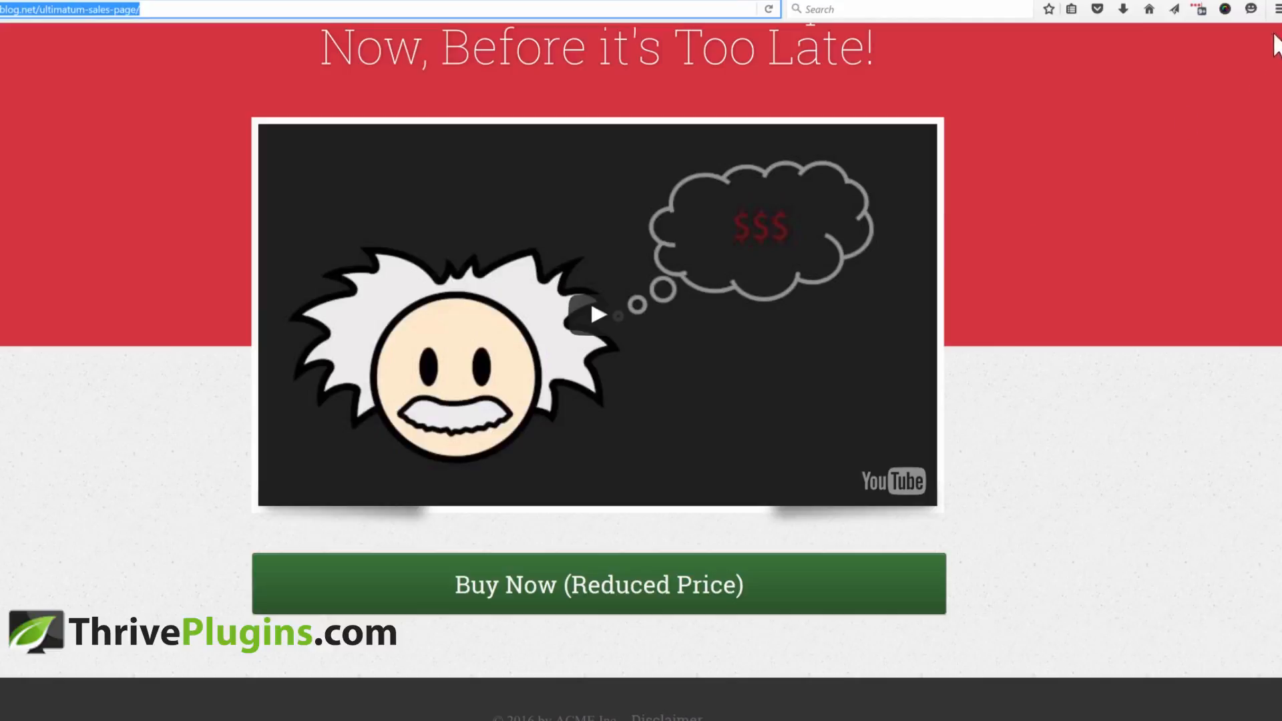
pyautogui.click(1277, 9)
pyautogui.click(1209, 120)
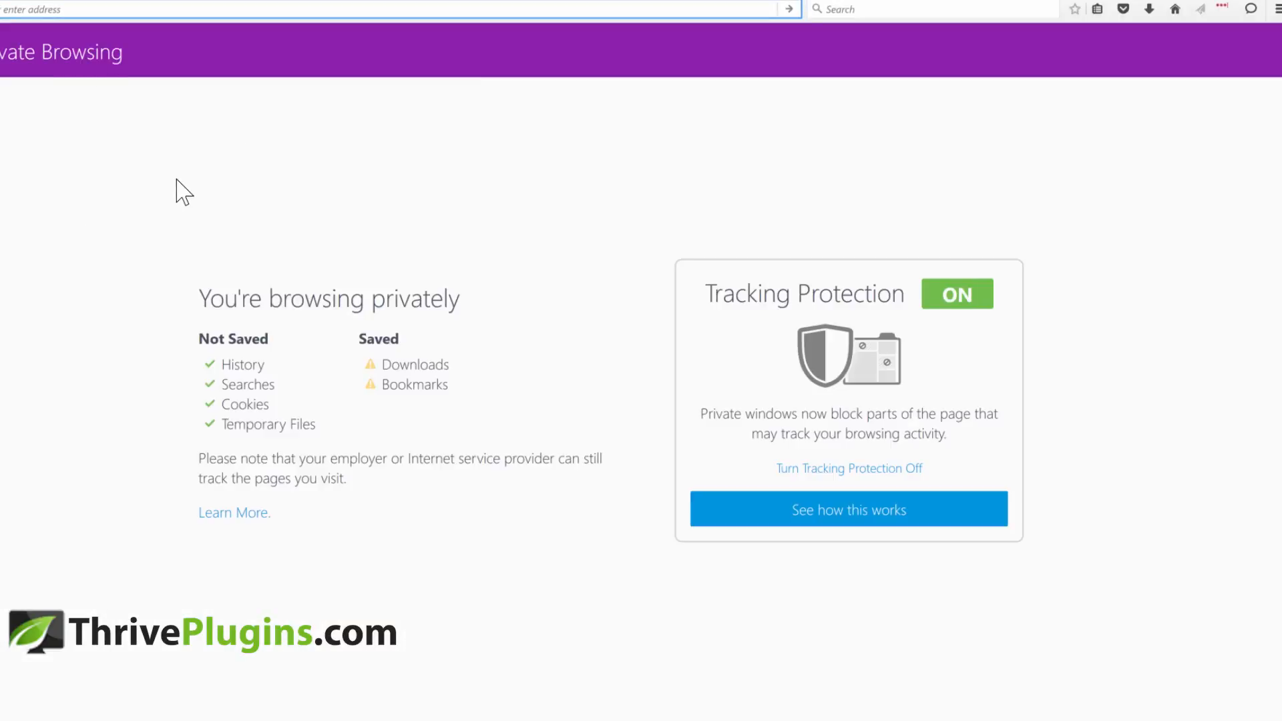
pyautogui.hotkey('ctrl', 'v')
pyautogui.press('Return')
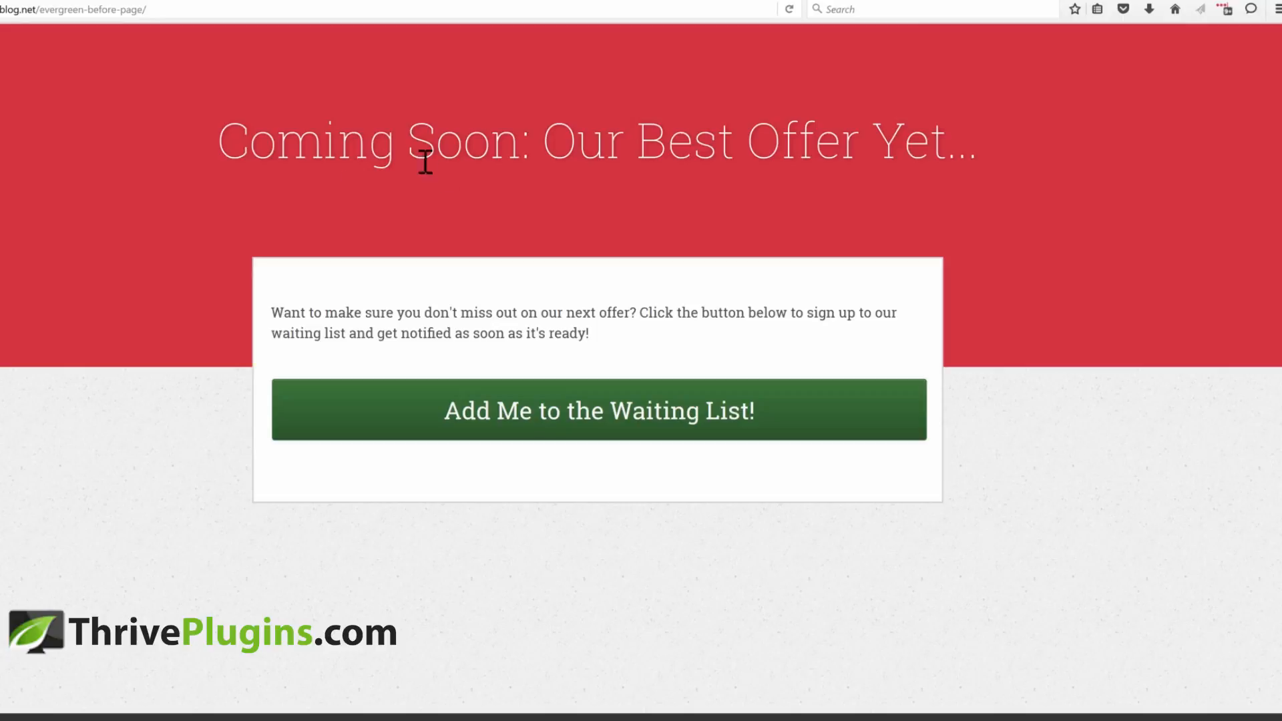
# - Check the waiting list sign-up form on the pre-access page, compare it with the sales page, and return to the campaign dashboard
pyautogui.click(617, 395)
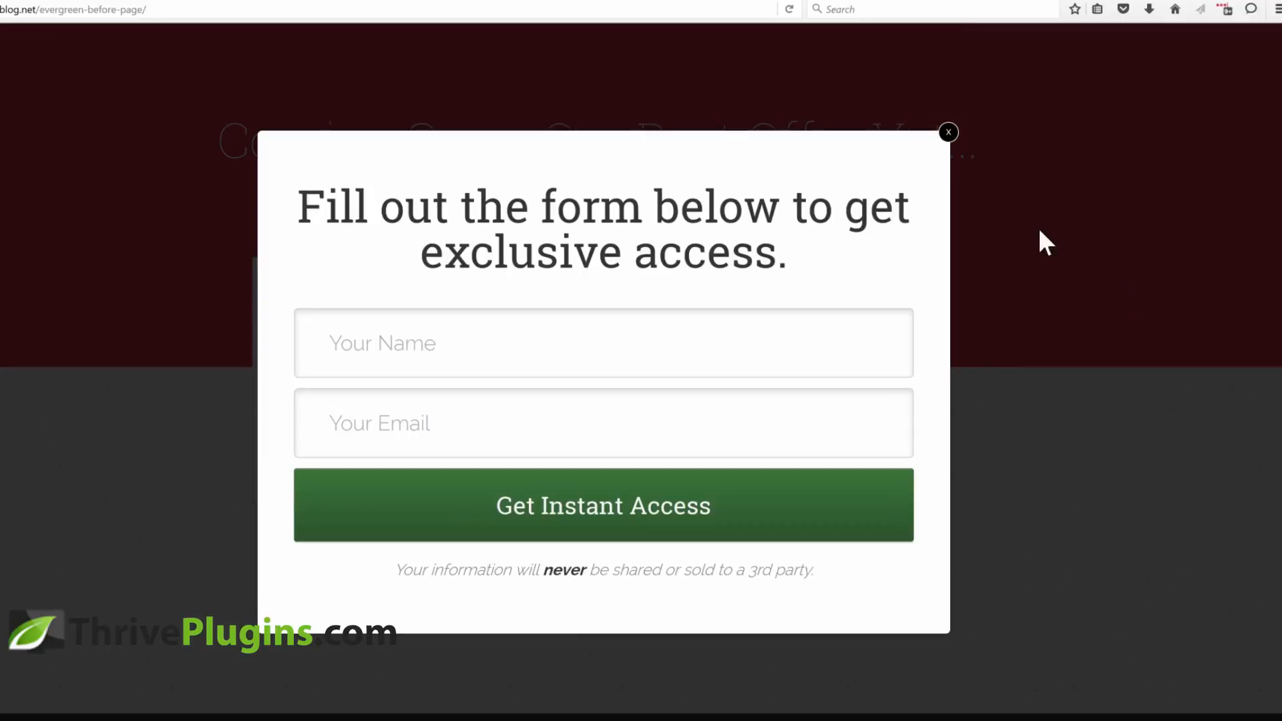
pyautogui.click(950, 133)
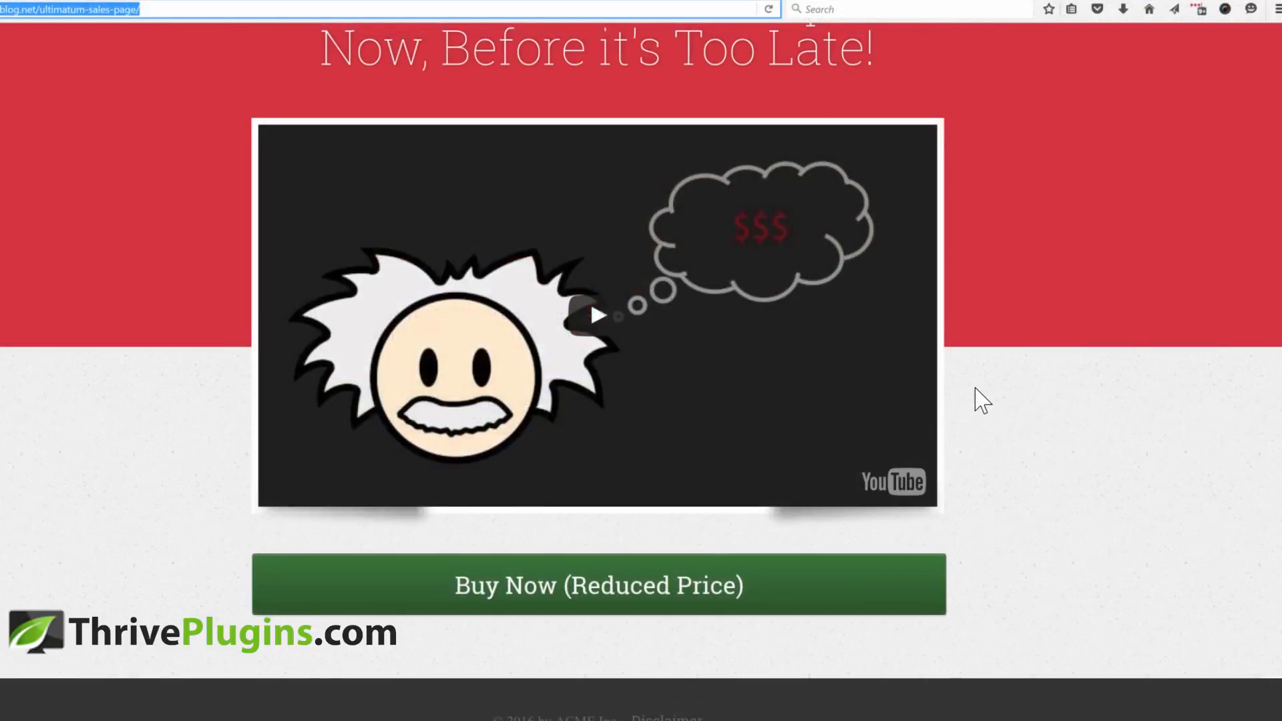
pyautogui.scroll(2, 864, 180)
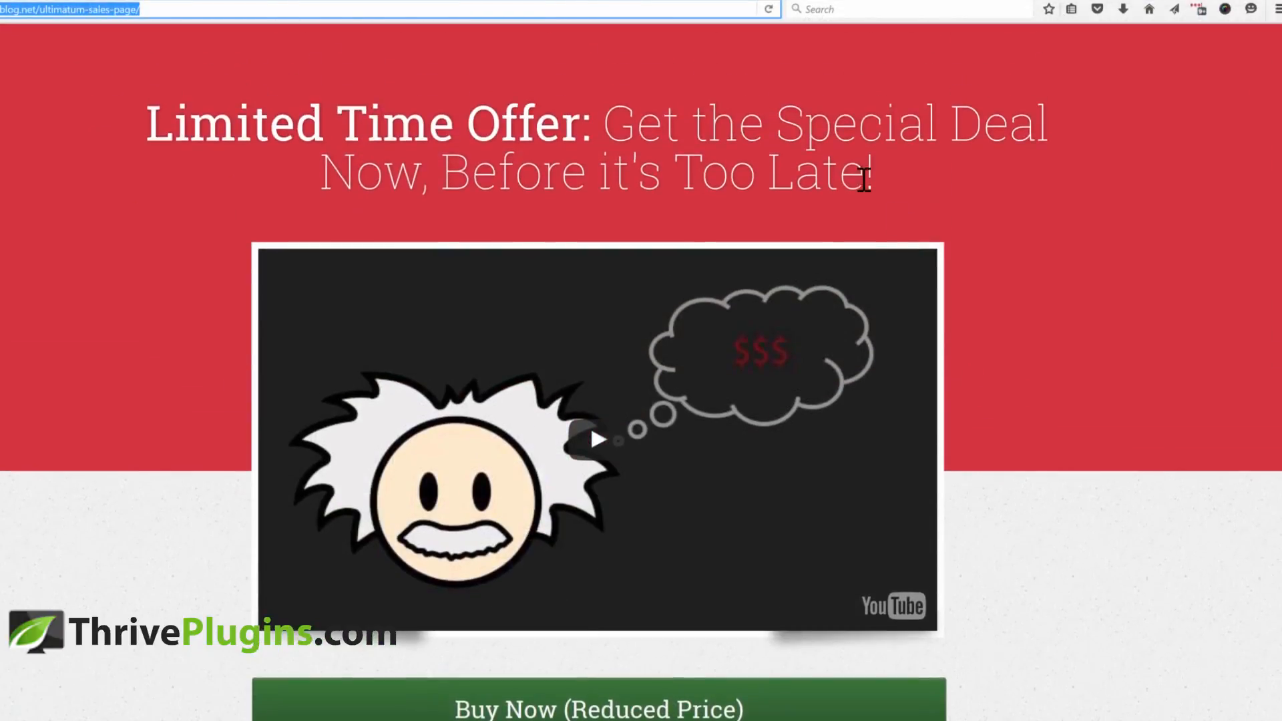
pyautogui.click(1034, 335)
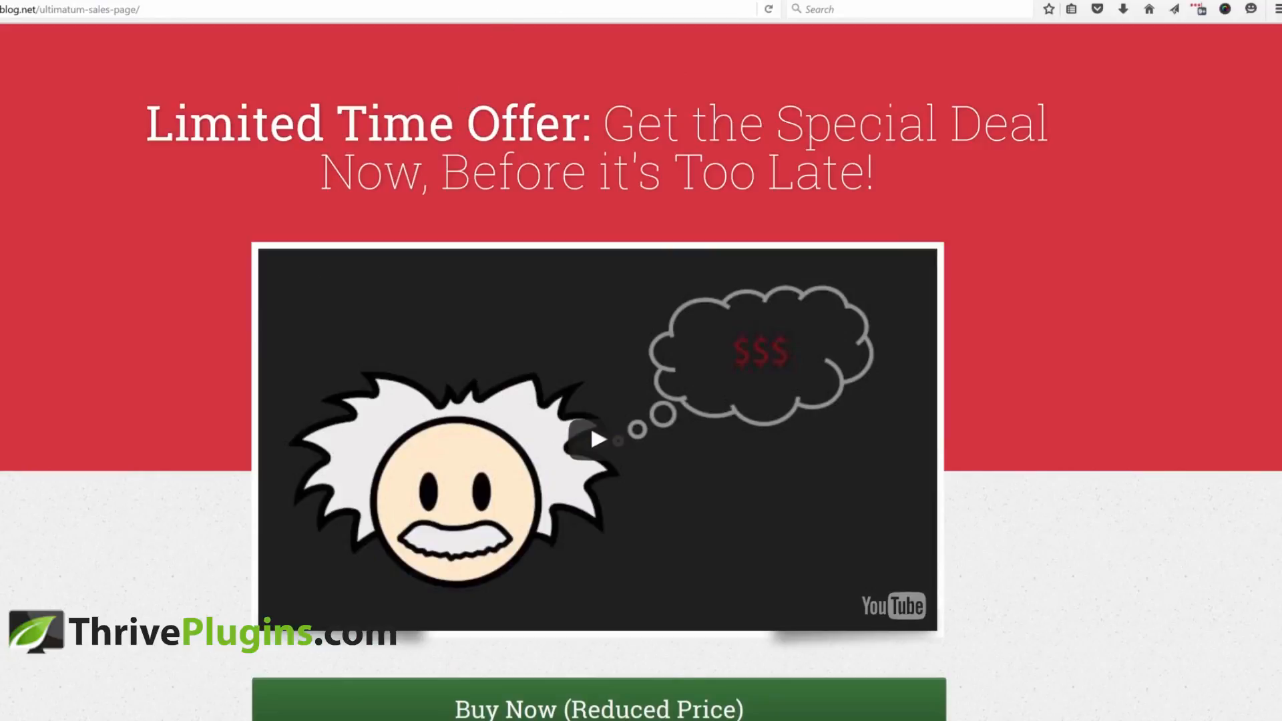
pyautogui.click(577, 0)
pyautogui.click(914, 273)
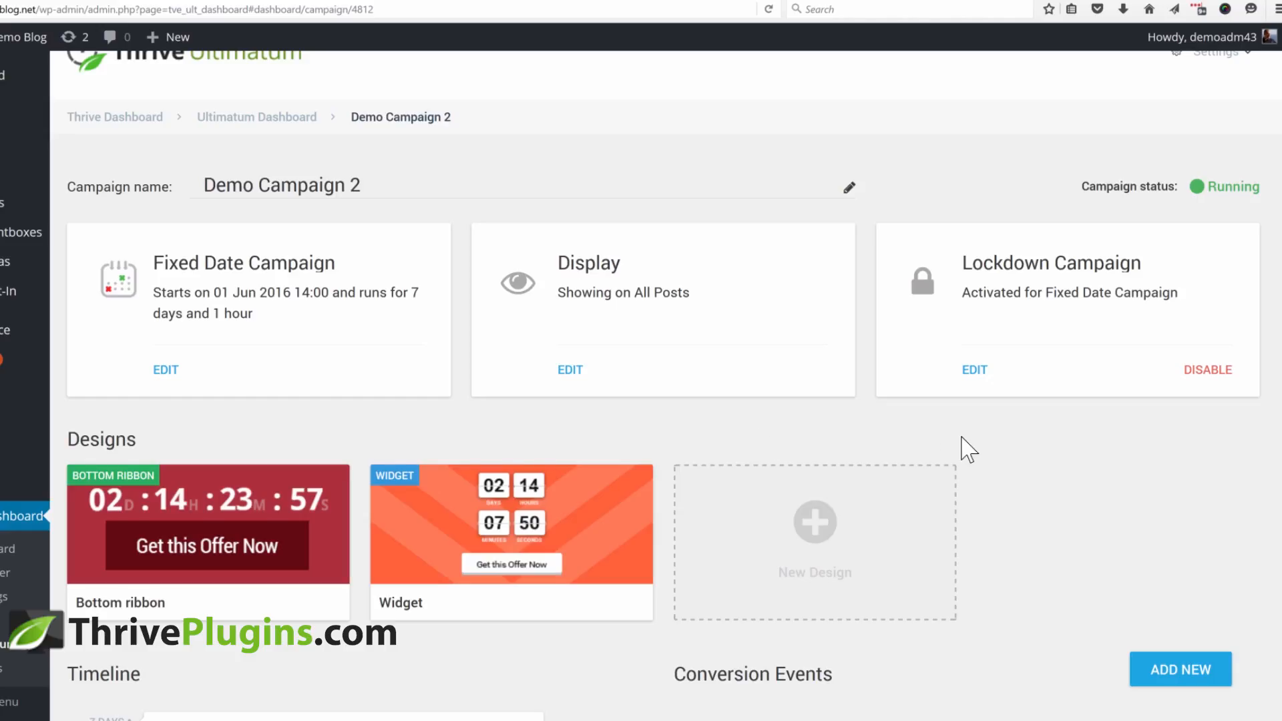
# - Add a conversion event triggered by a visit to "Confirmation Page: Thank You For Your Purchase!", found by searching for "confirm"
pyautogui.scroll(-3, 968, 449)
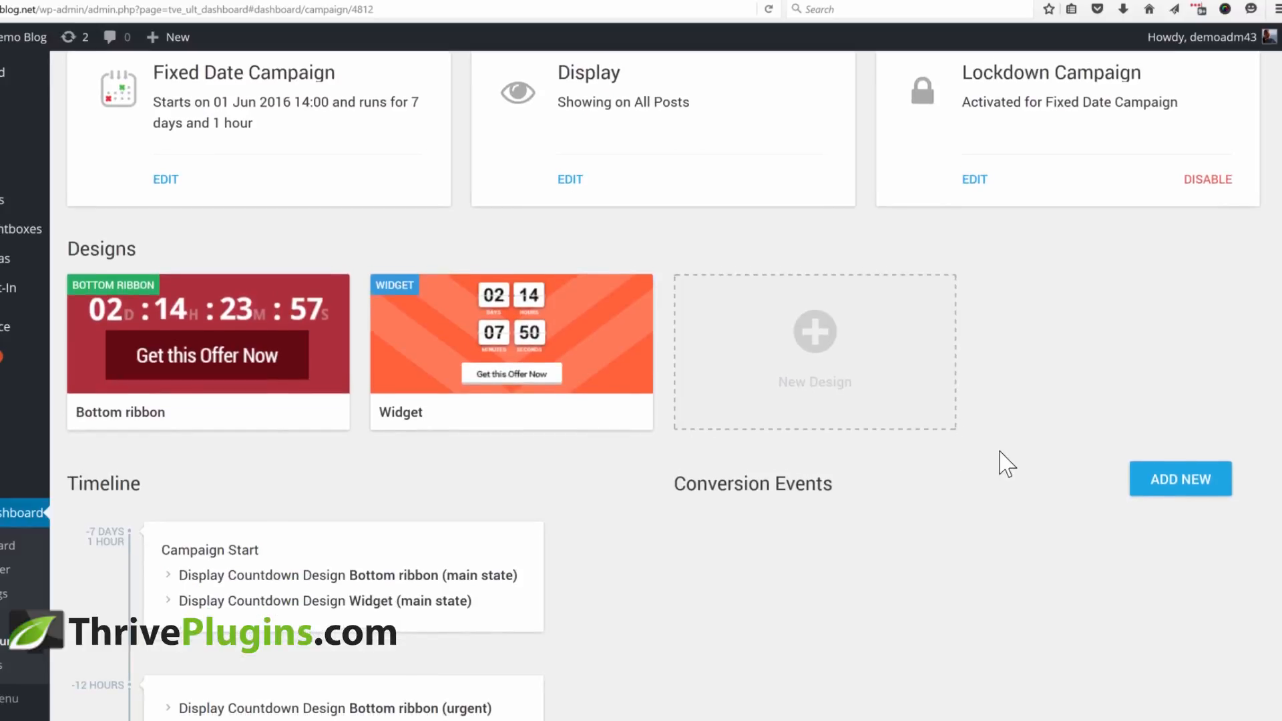
pyautogui.scroll(-1, 928, 462)
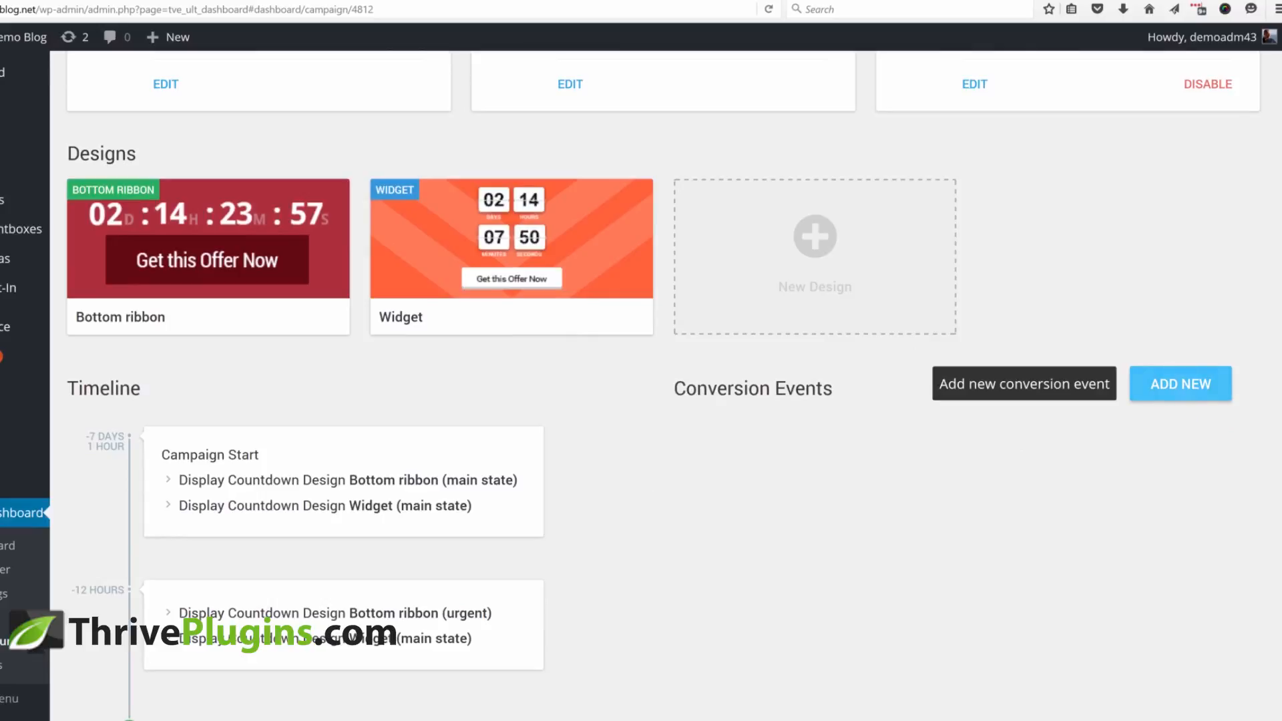
pyautogui.click(1180, 395)
pyautogui.click(433, 227)
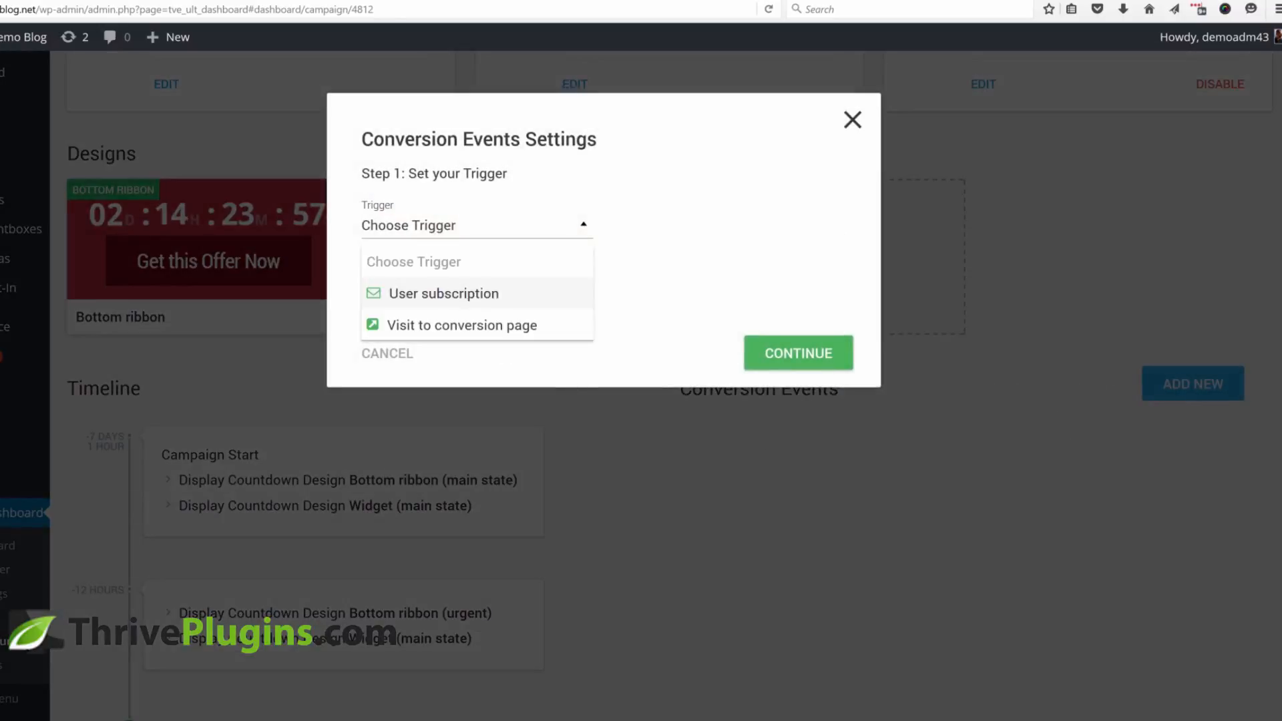
pyautogui.click(427, 326)
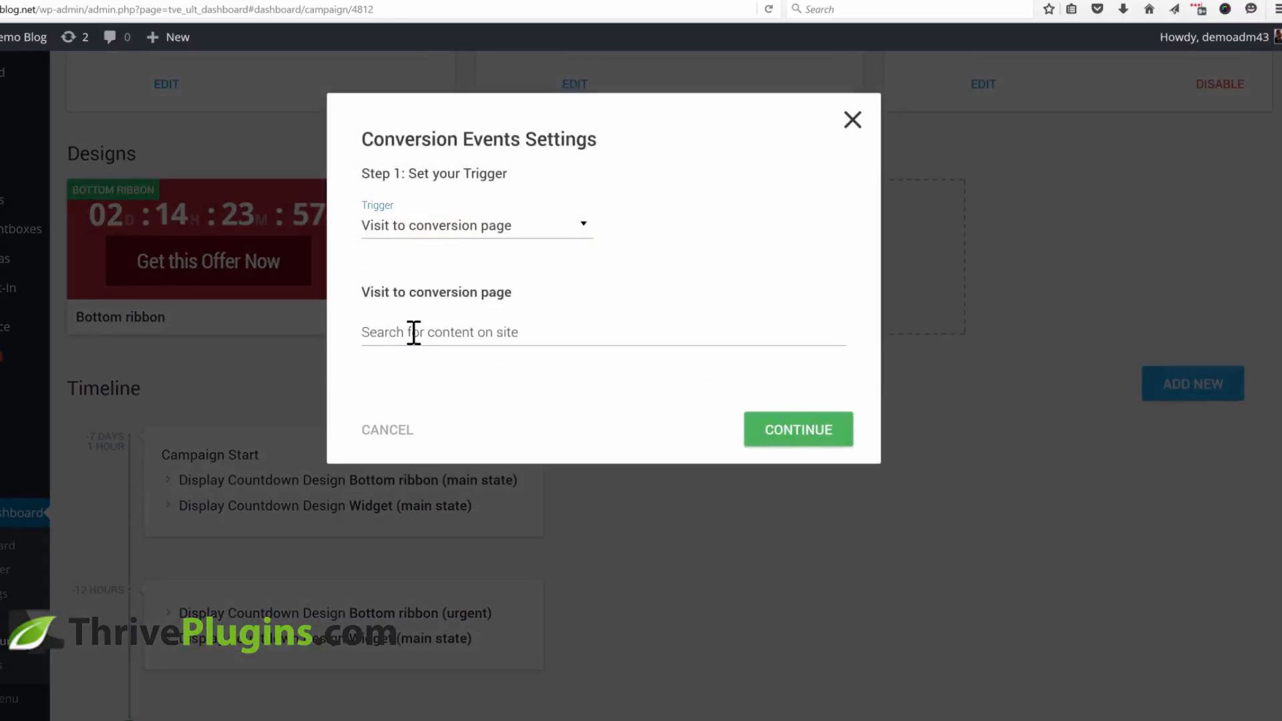
pyautogui.click(377, 332)
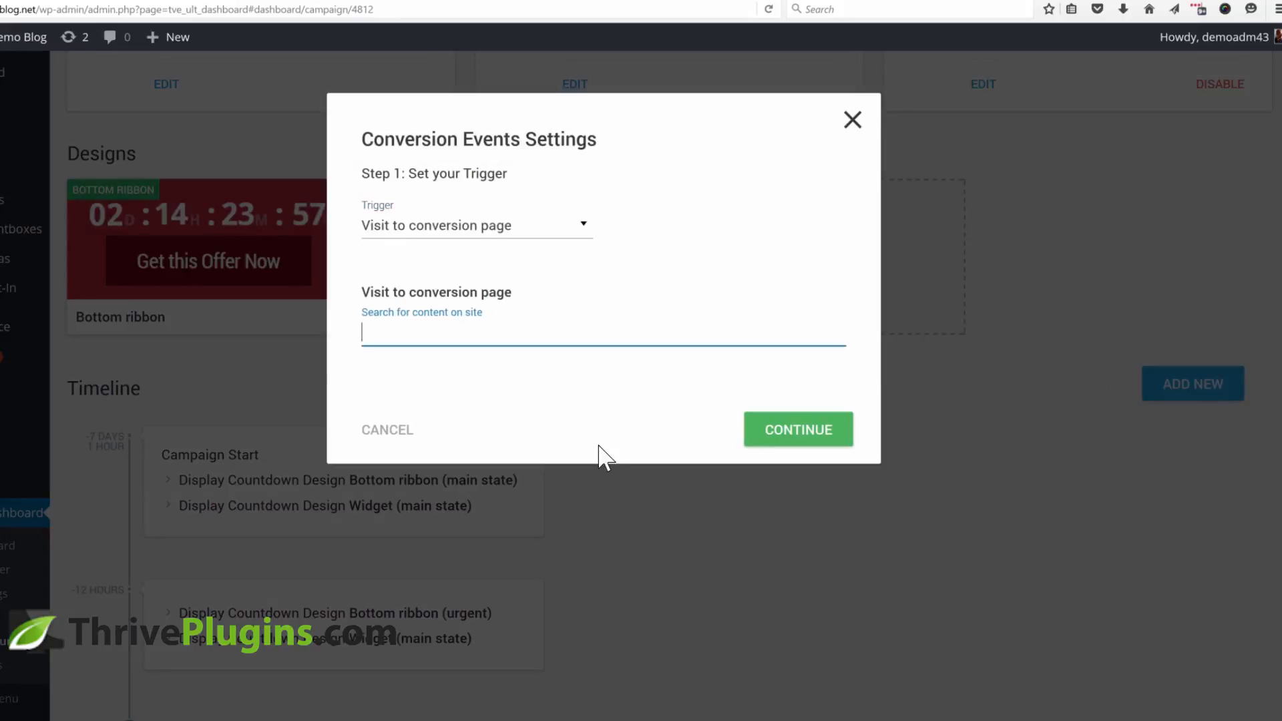
pyautogui.write('confirm')
pyautogui.click(503, 379)
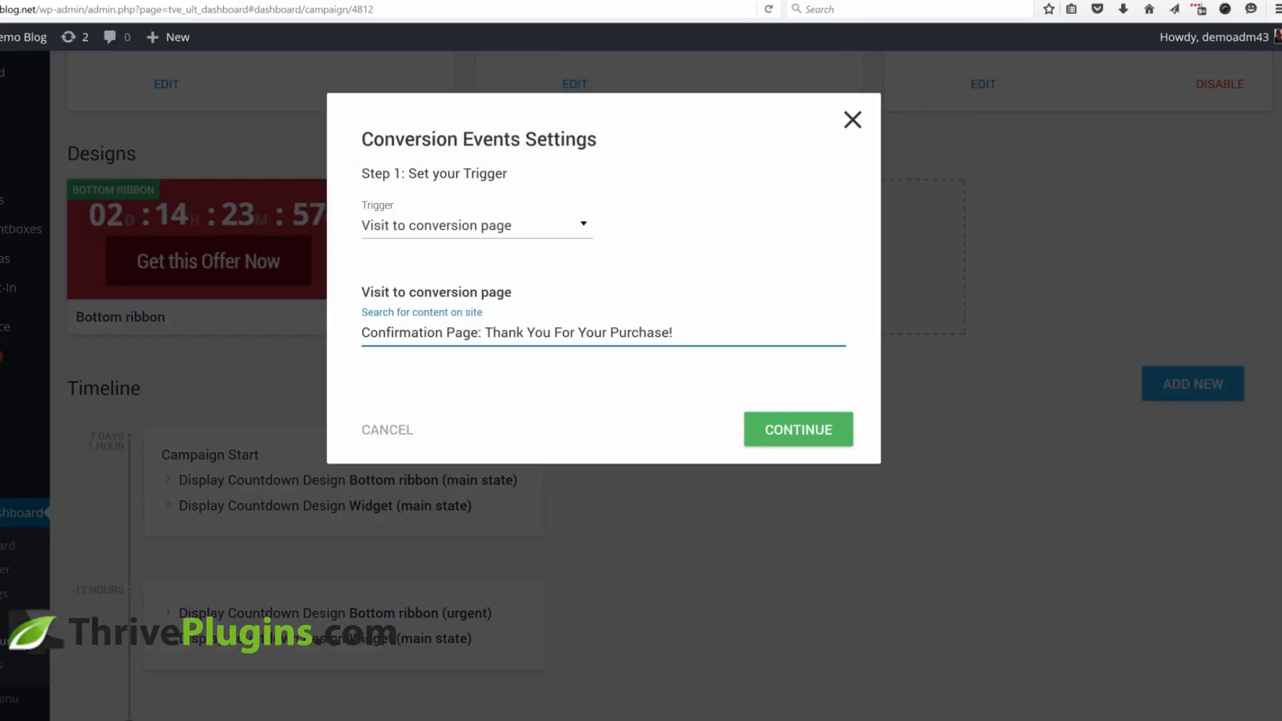
pyautogui.click(779, 437)
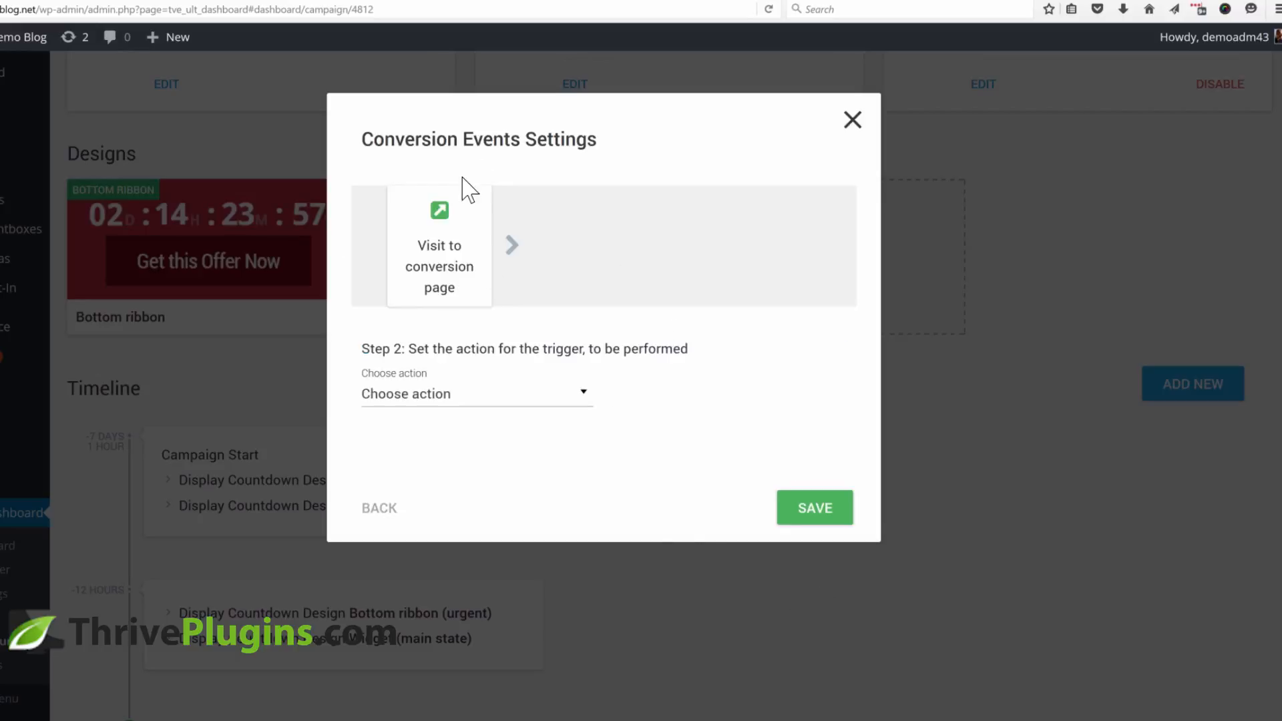
# - Set the conversion event's action to End Campaign and save the event
pyautogui.click(467, 394)
pyautogui.click(413, 463)
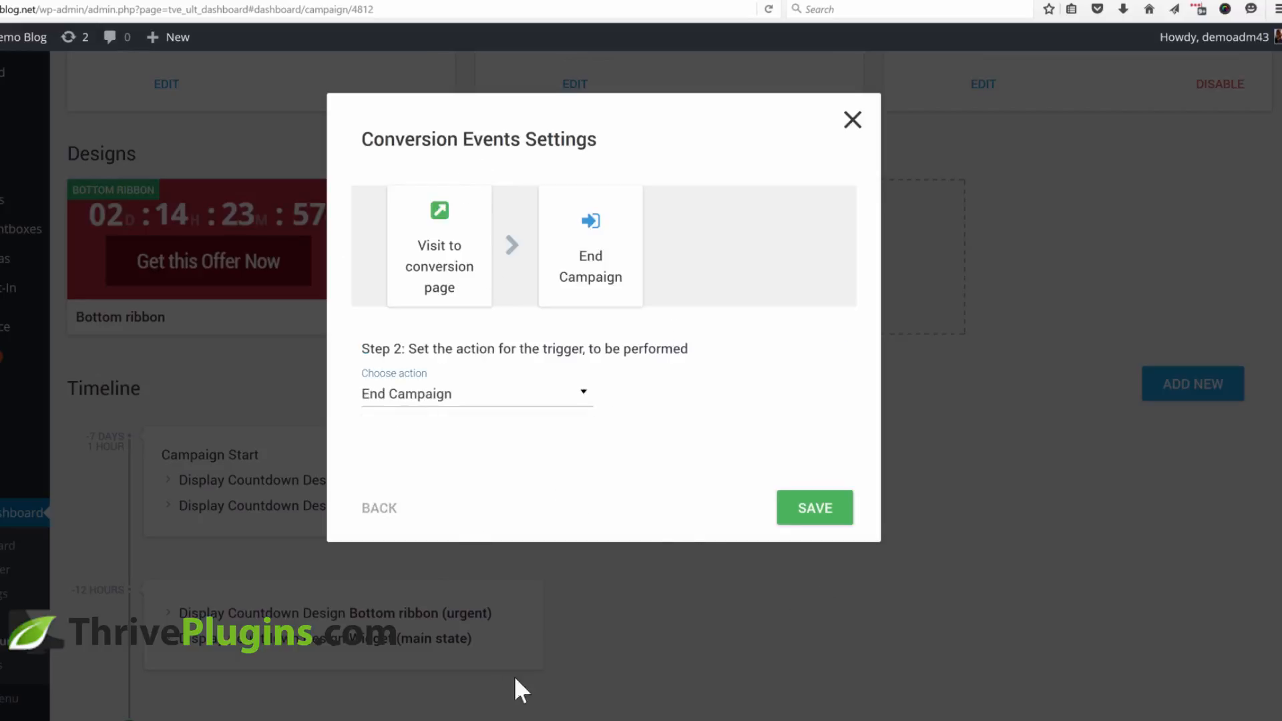
pyautogui.click(812, 511)
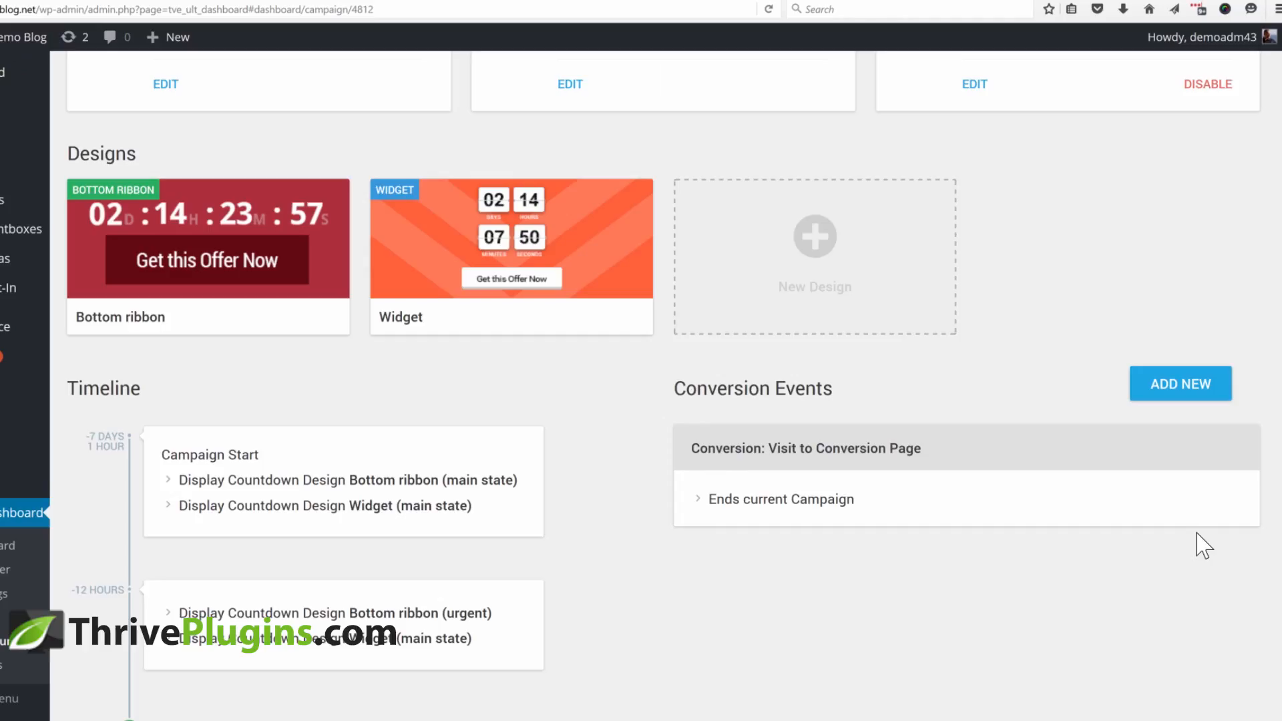
# - Review the "How to build a website" post for the bottom ribbon and the sidebar countdown widget on a live page
pyautogui.scroll(-2, 1001, 537)
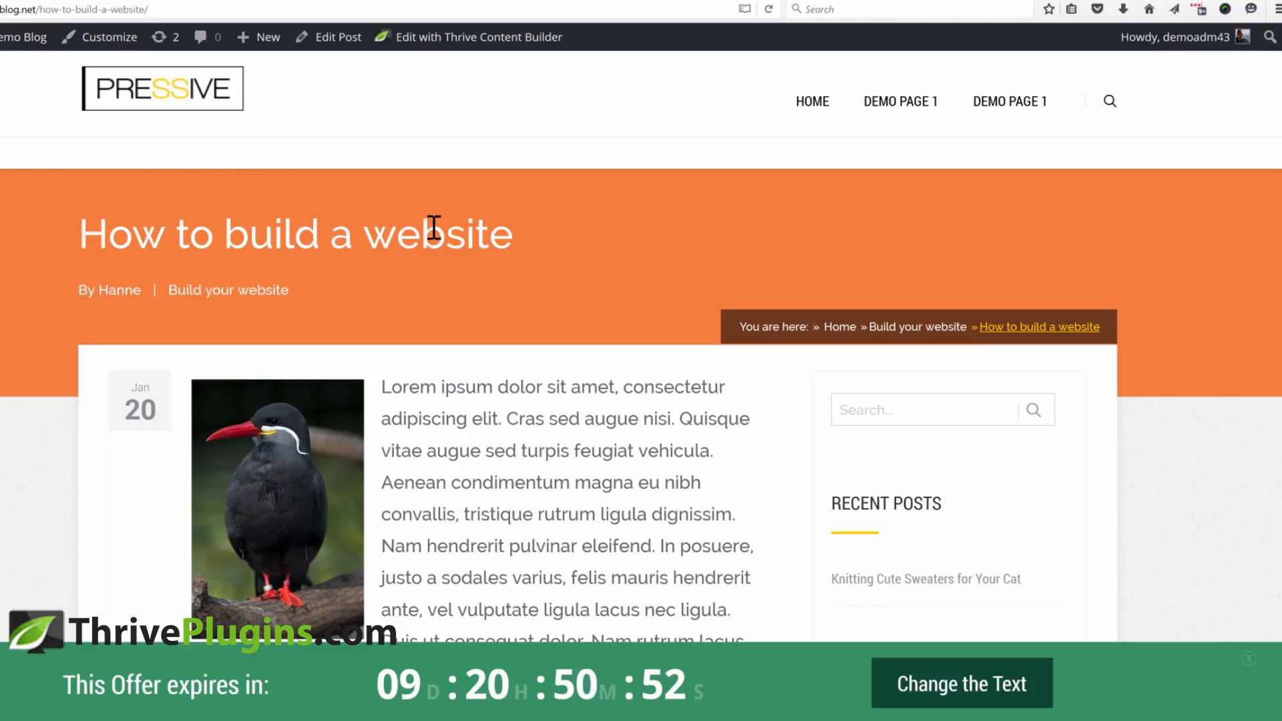
pyautogui.scroll(-10, 695, 306)
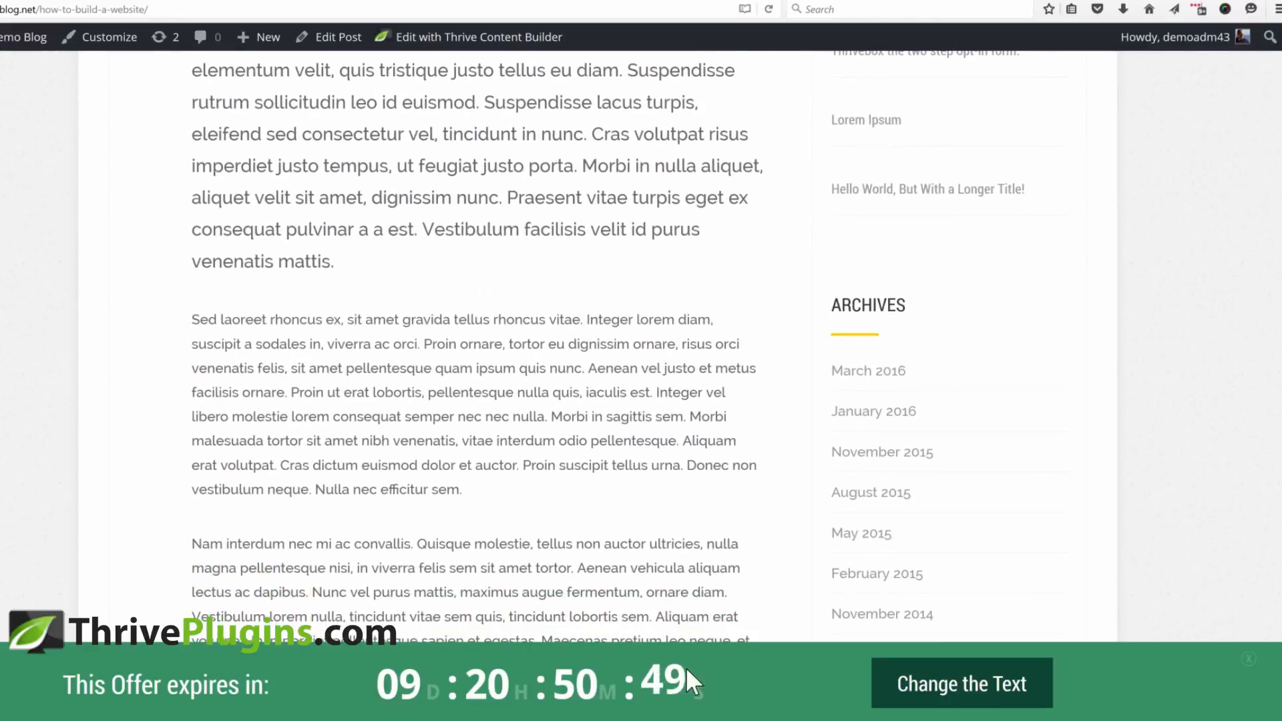
pyautogui.scroll(-15, 706, 492)
pyautogui.scroll(5, 943, 374)
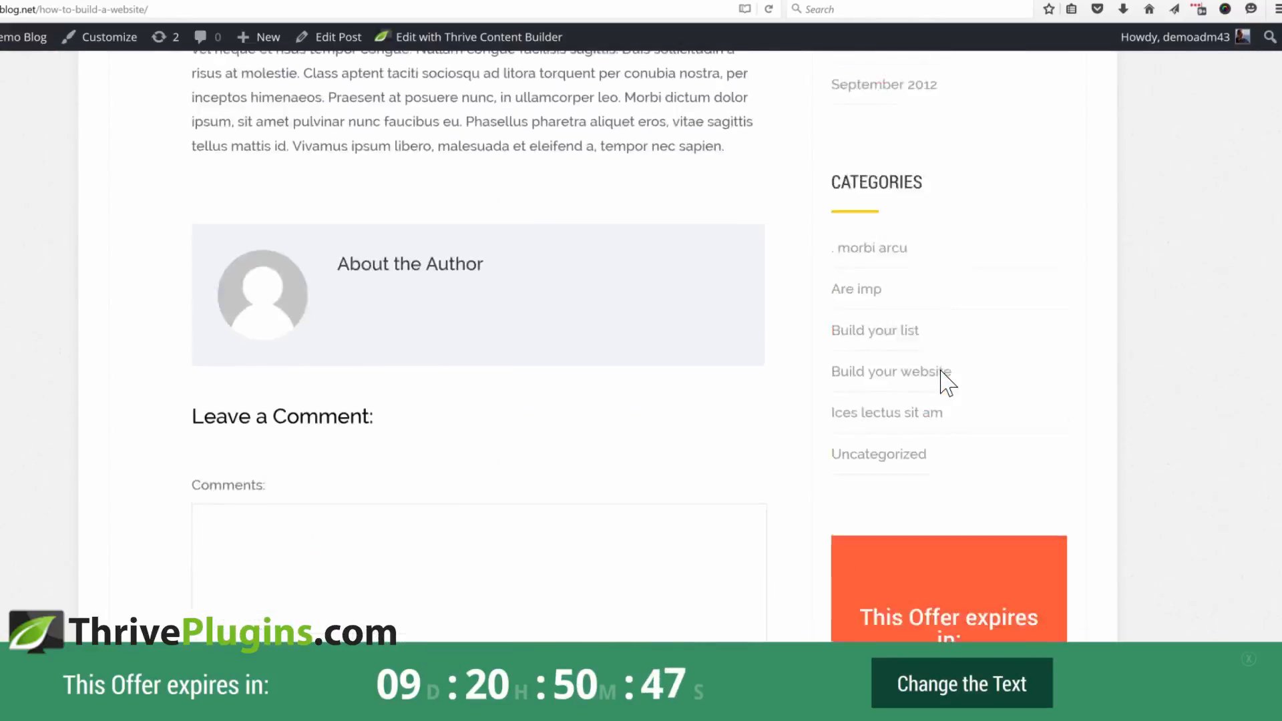
pyautogui.scroll(10, 946, 382)
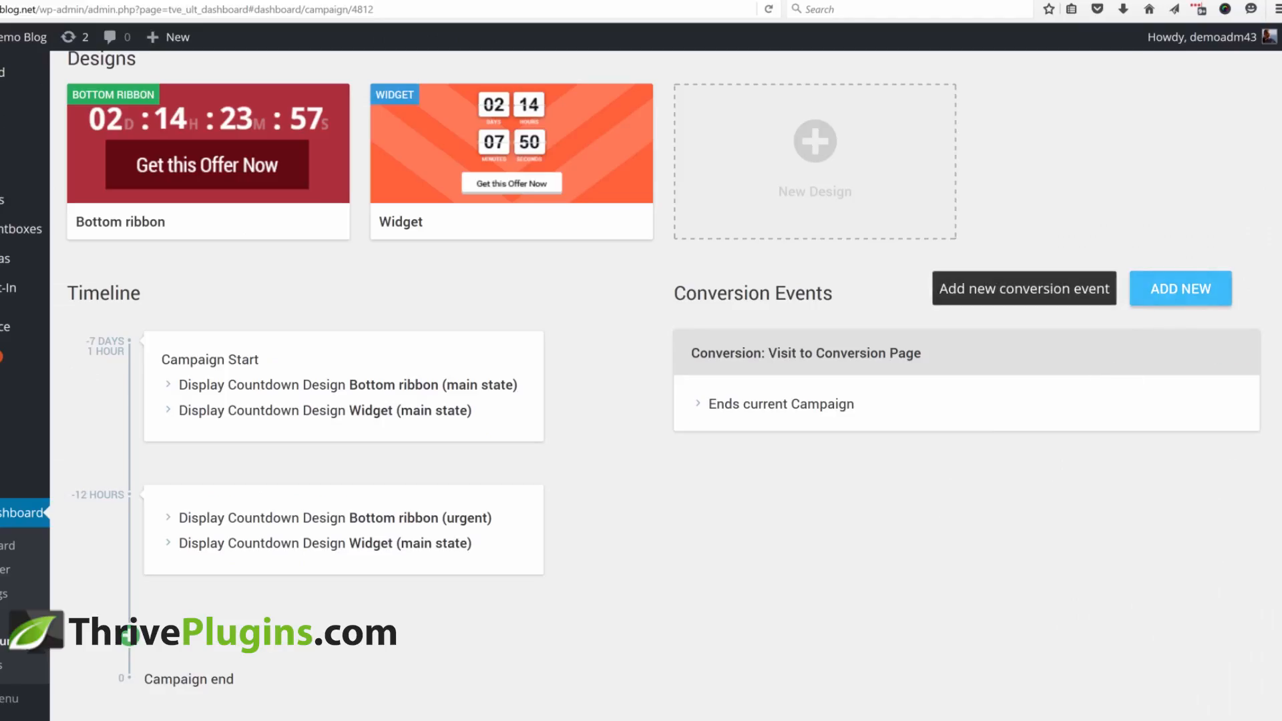
# - Start a second conversion event triggered by a user subscription through the Demo shortcode
pyautogui.click(1165, 291)
pyautogui.click(441, 226)
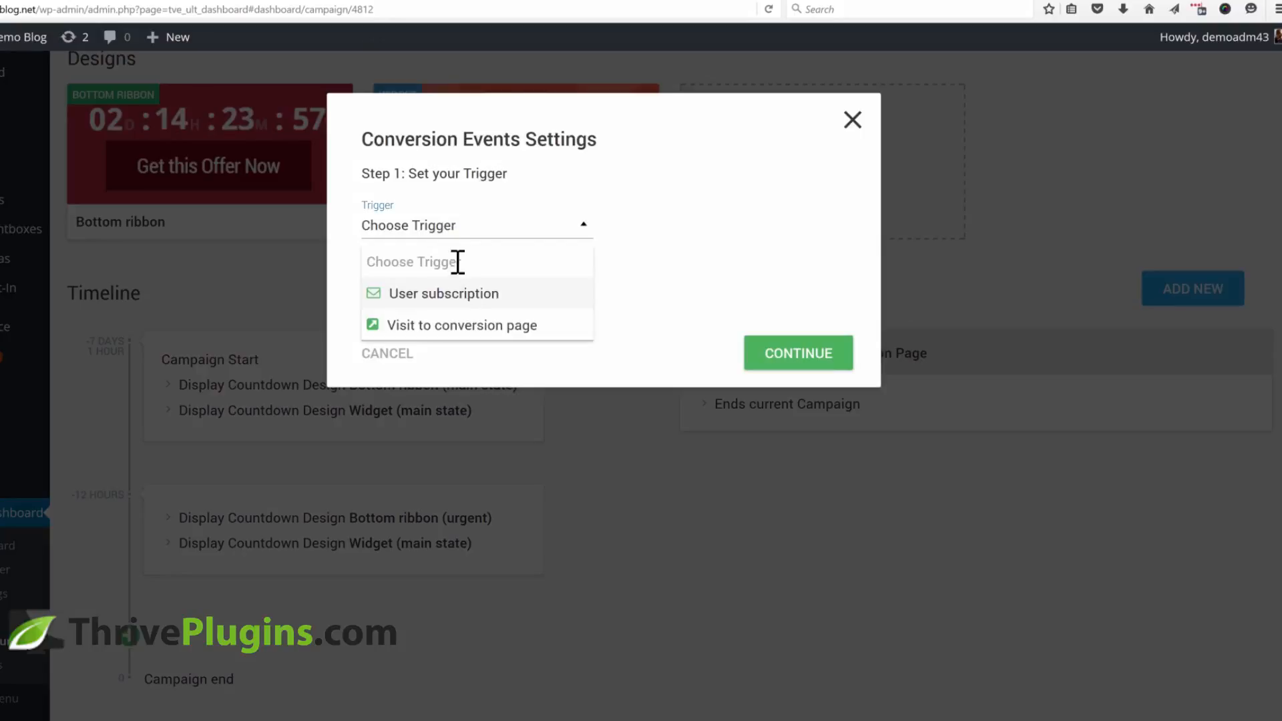
pyautogui.click(462, 325)
pyautogui.click(466, 331)
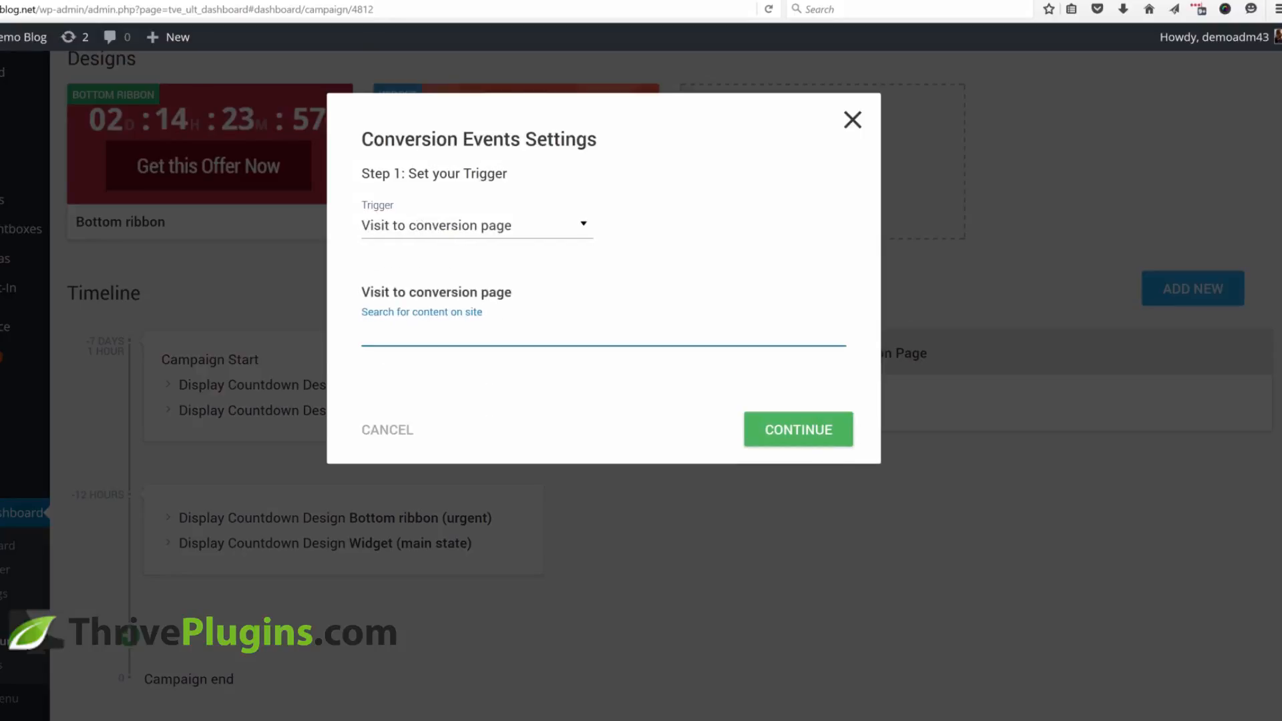
pyautogui.click(462, 226)
pyautogui.click(437, 294)
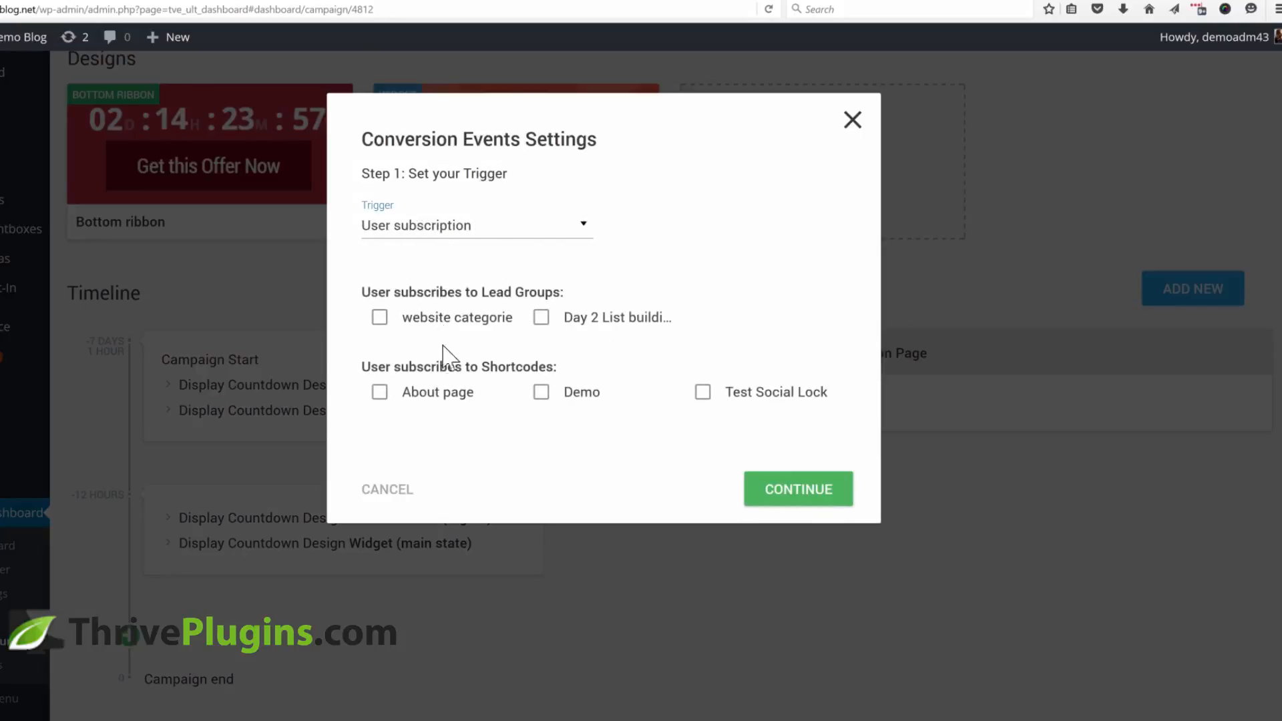
pyautogui.click(542, 393)
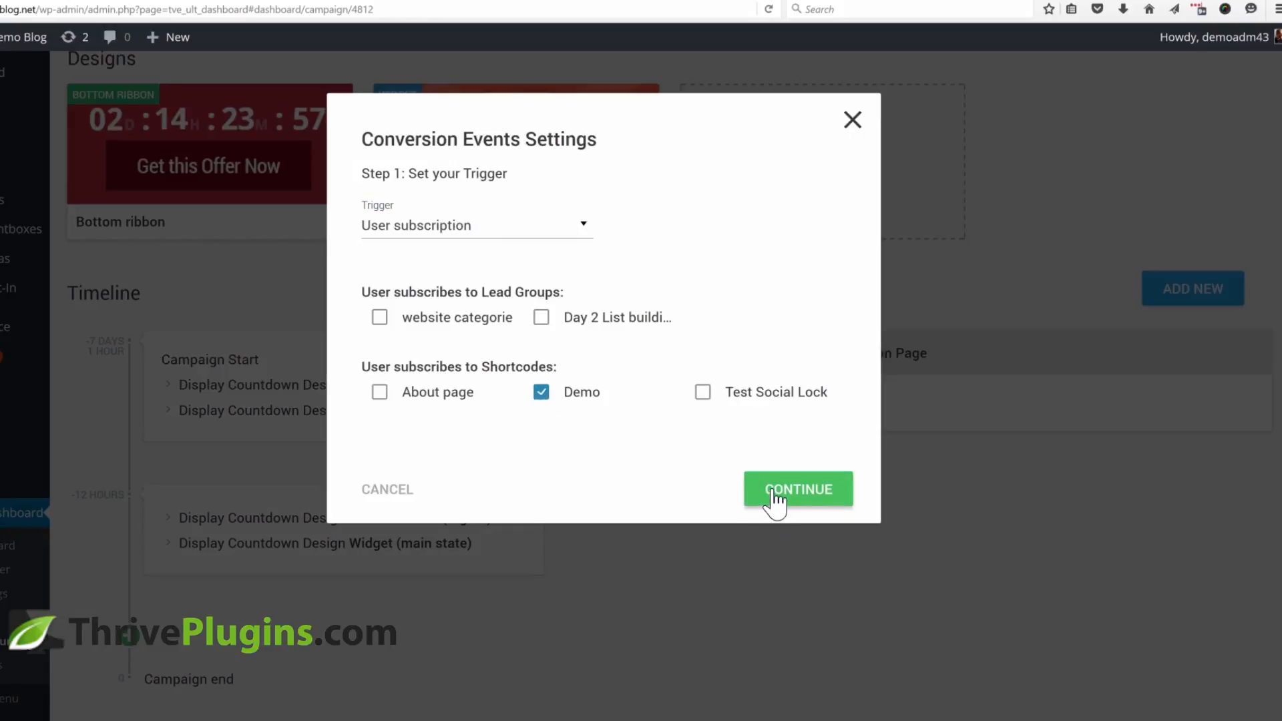
pyautogui.click(799, 488)
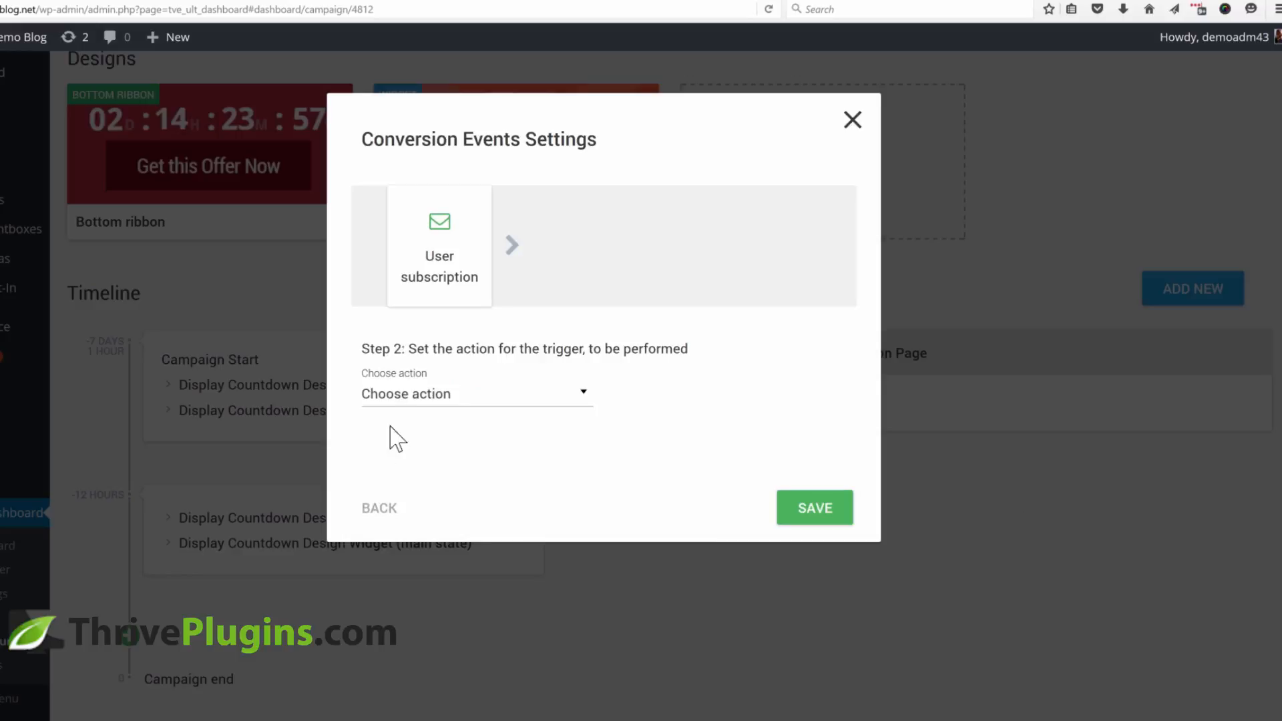
# - Try Move to another Campaign as the event's action with Demo Campaign as the target, and close the event settings without saving
pyautogui.click(426, 399)
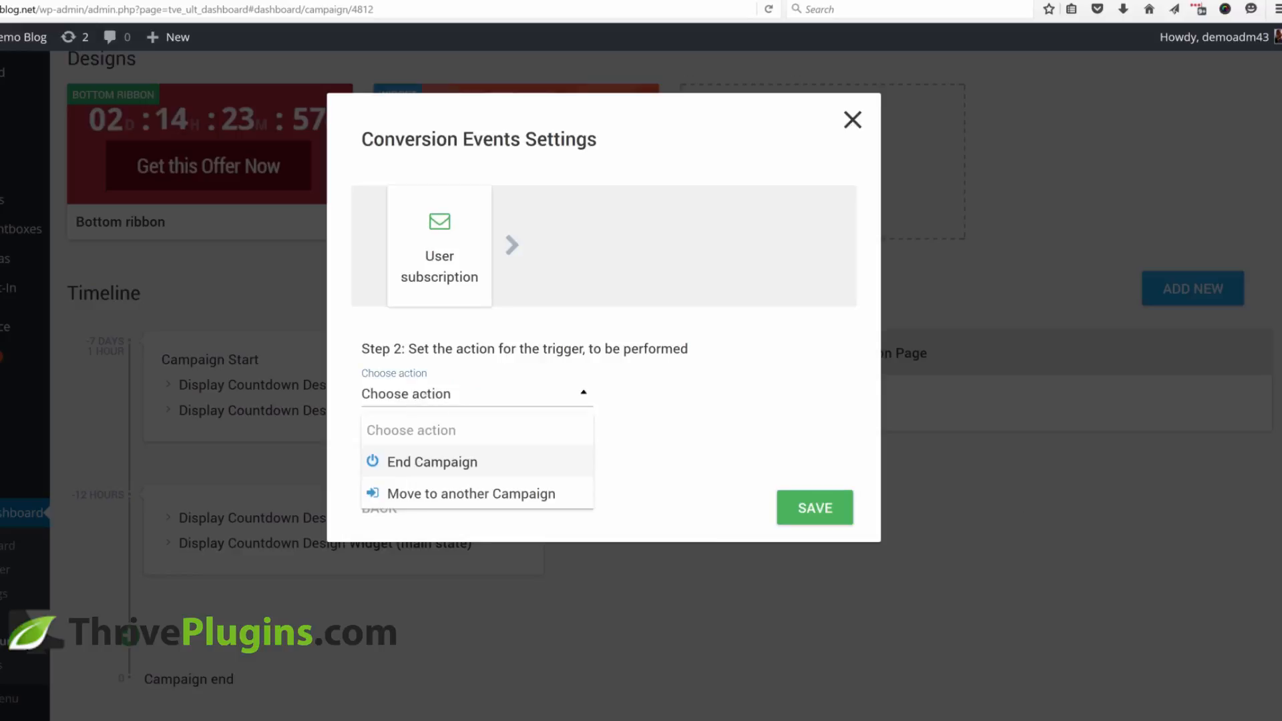
pyautogui.click(442, 497)
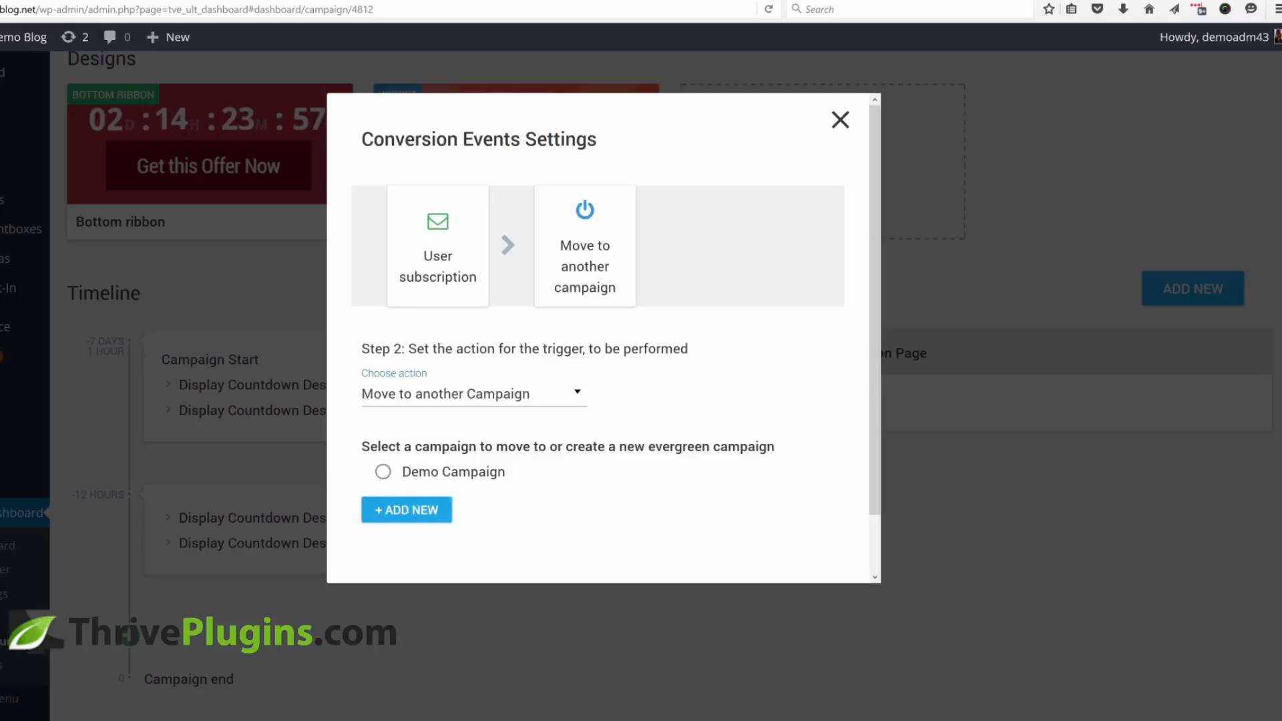
pyautogui.click(382, 471)
pyautogui.click(840, 121)
# - Switch Demo Campaign 2 from fixed dates to an Evergreen Campaign with a duration of 5 days
pyautogui.scroll(6, 944, 234)
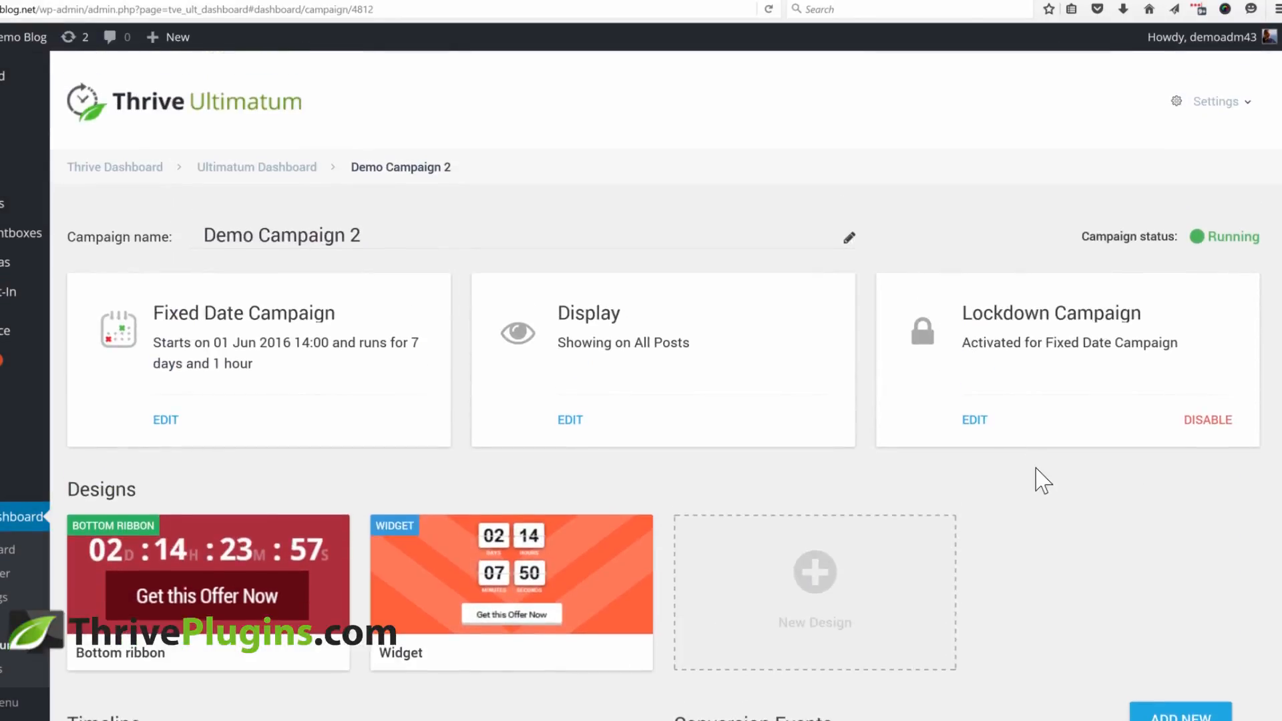
pyautogui.scroll(-2, 1043, 474)
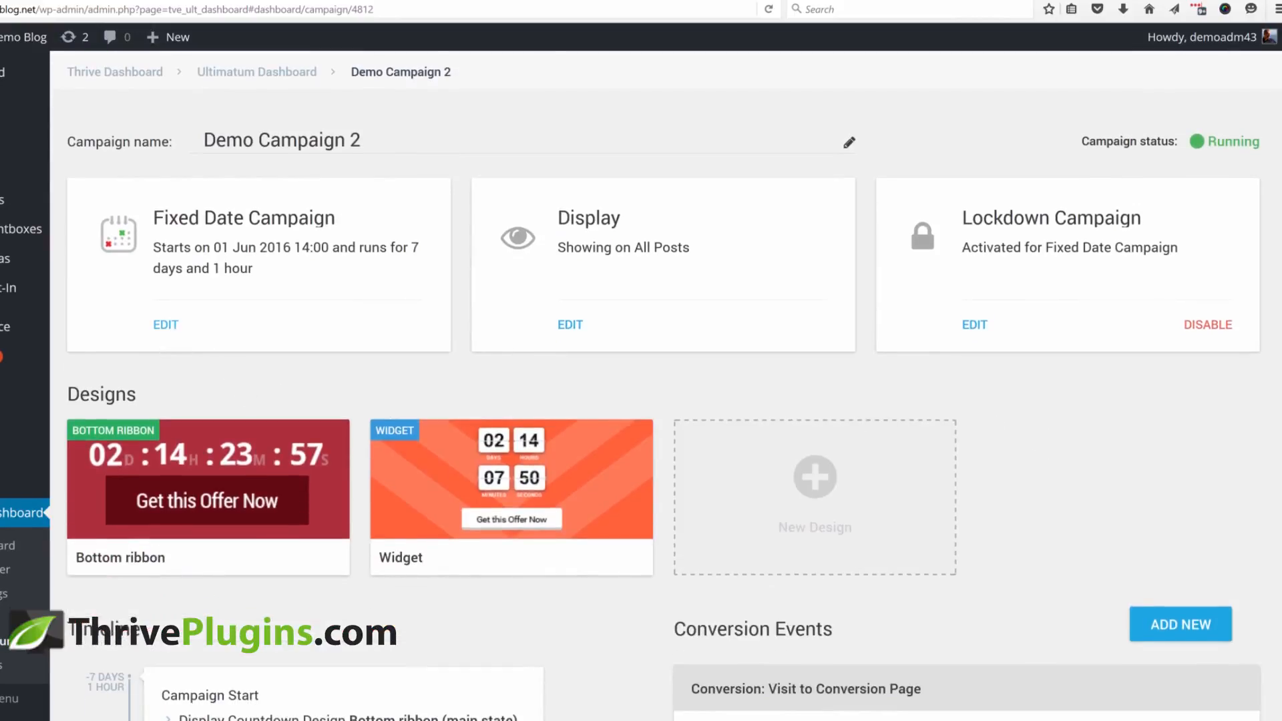
pyautogui.click(165, 324)
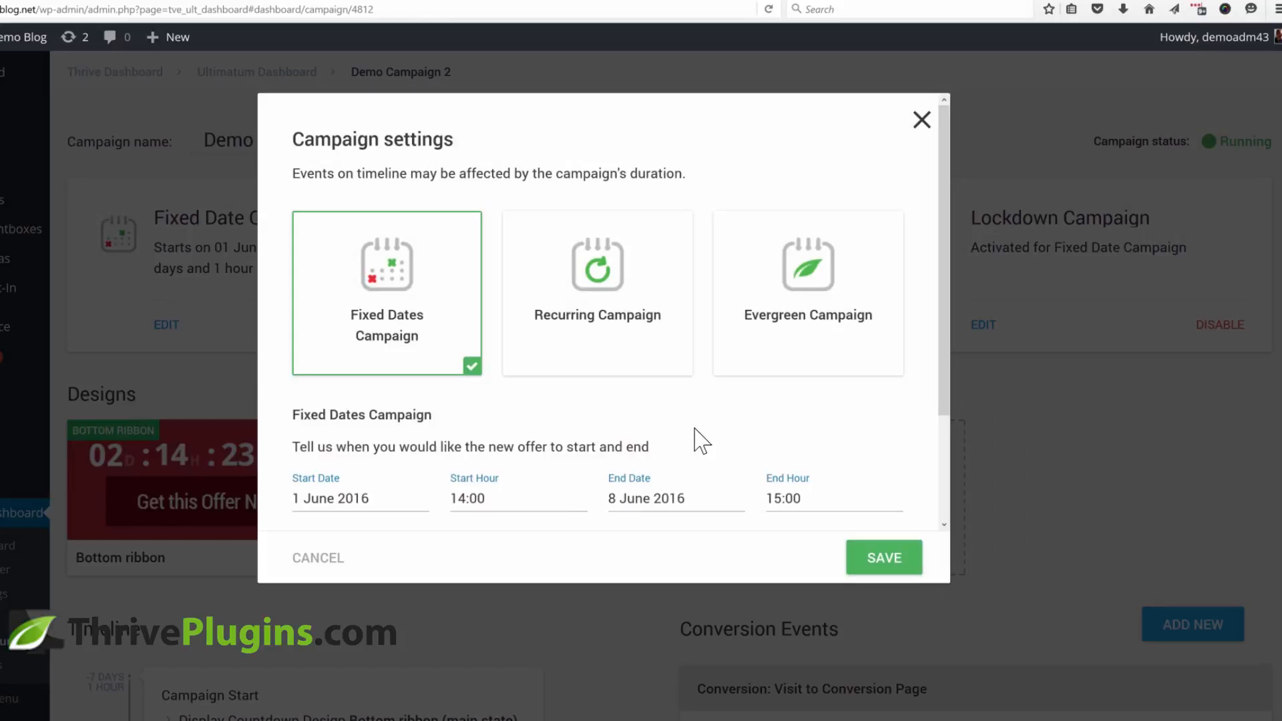
pyautogui.click(795, 360)
pyautogui.scroll(-3, 730, 329)
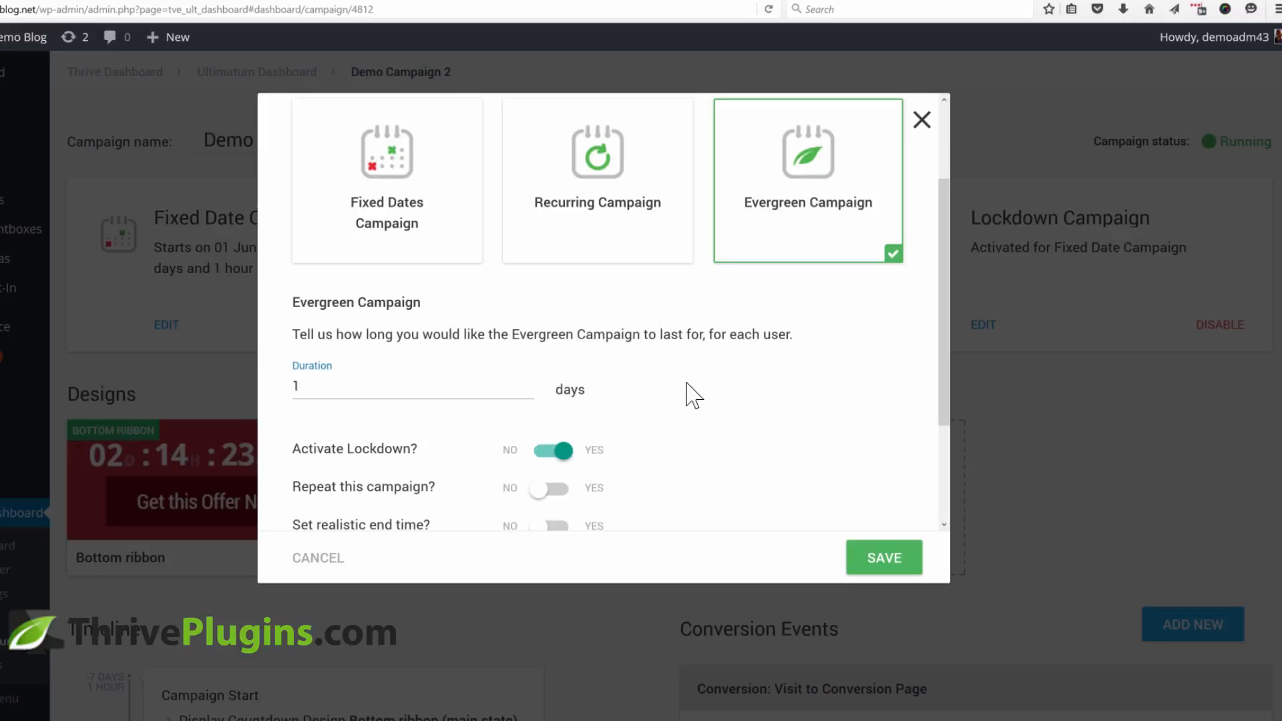
pyautogui.click(329, 387)
pyautogui.moveTo(329, 387); pyautogui.dragTo(275, 435)
pyautogui.write('5')
pyautogui.click(708, 389)
pyautogui.scroll(-3, 711, 394)
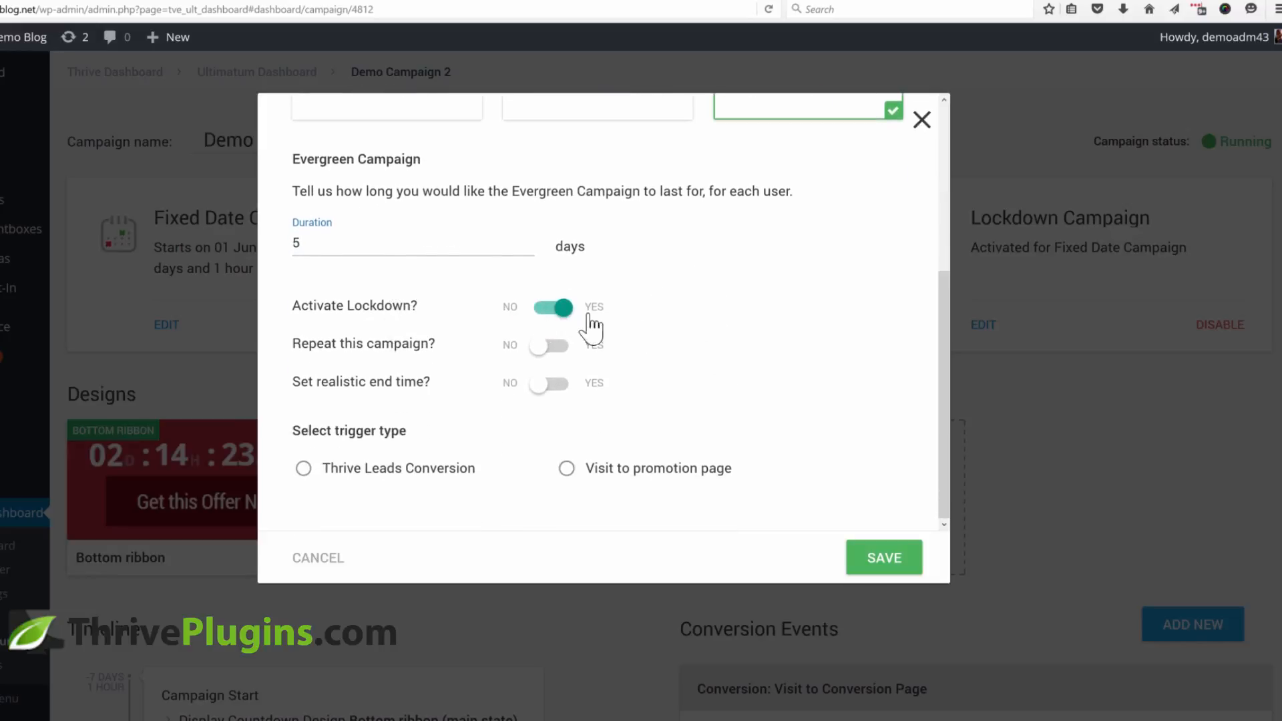
# - Keep lockdown activated and enable a realistic end time, ending the evergreen campaign at 22:00
pyautogui.click(555, 325)
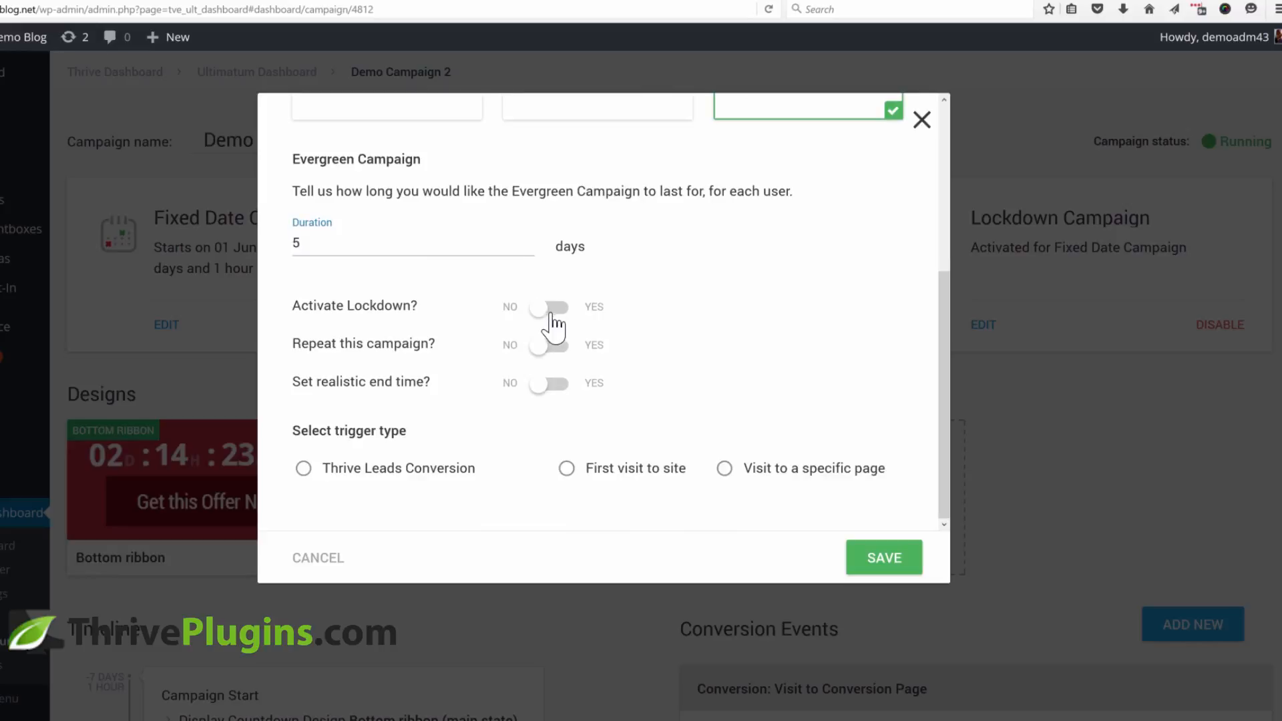
pyautogui.click(555, 325)
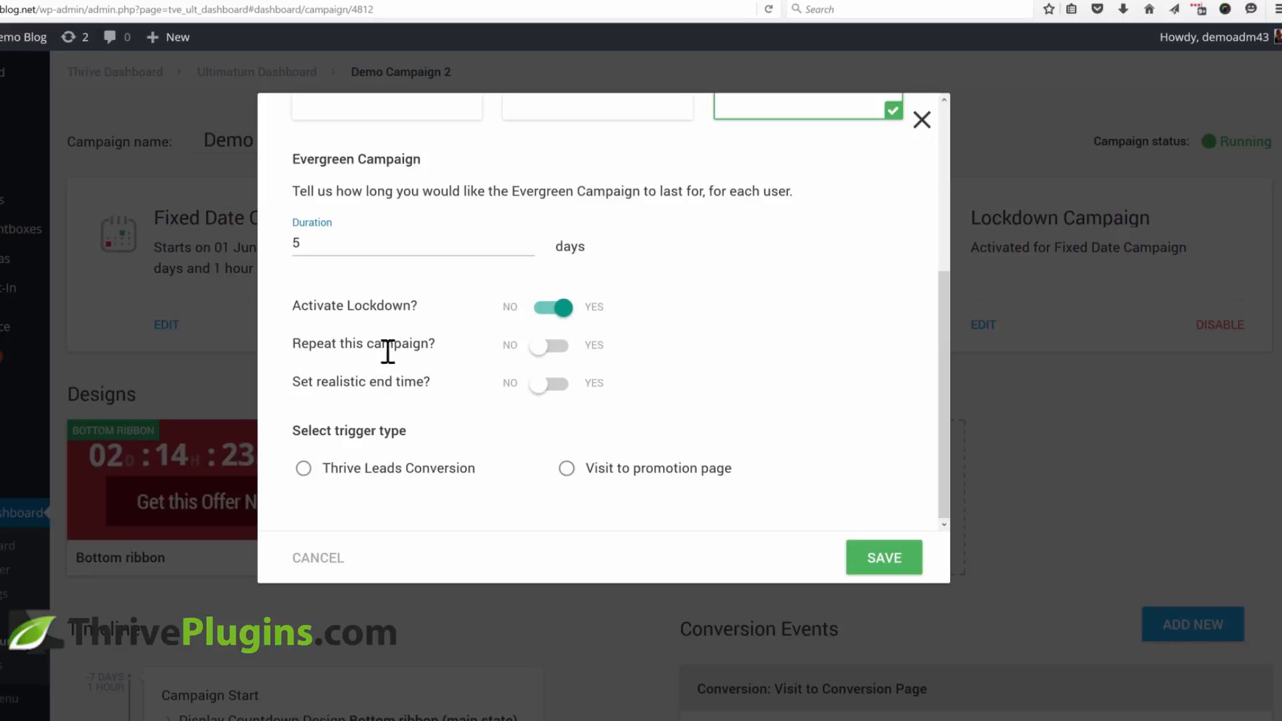
pyautogui.click(551, 384)
pyautogui.scroll(-1, 673, 349)
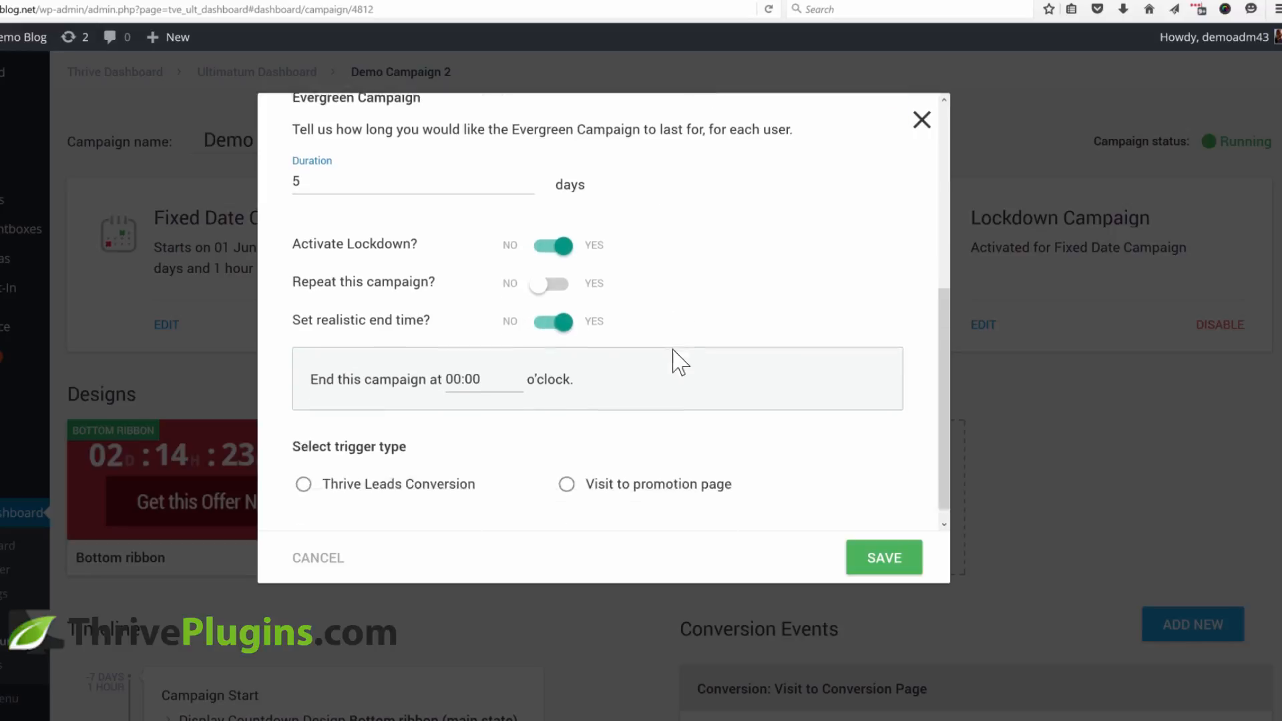
pyautogui.click(463, 363)
pyautogui.scroll(-3, 490, 464)
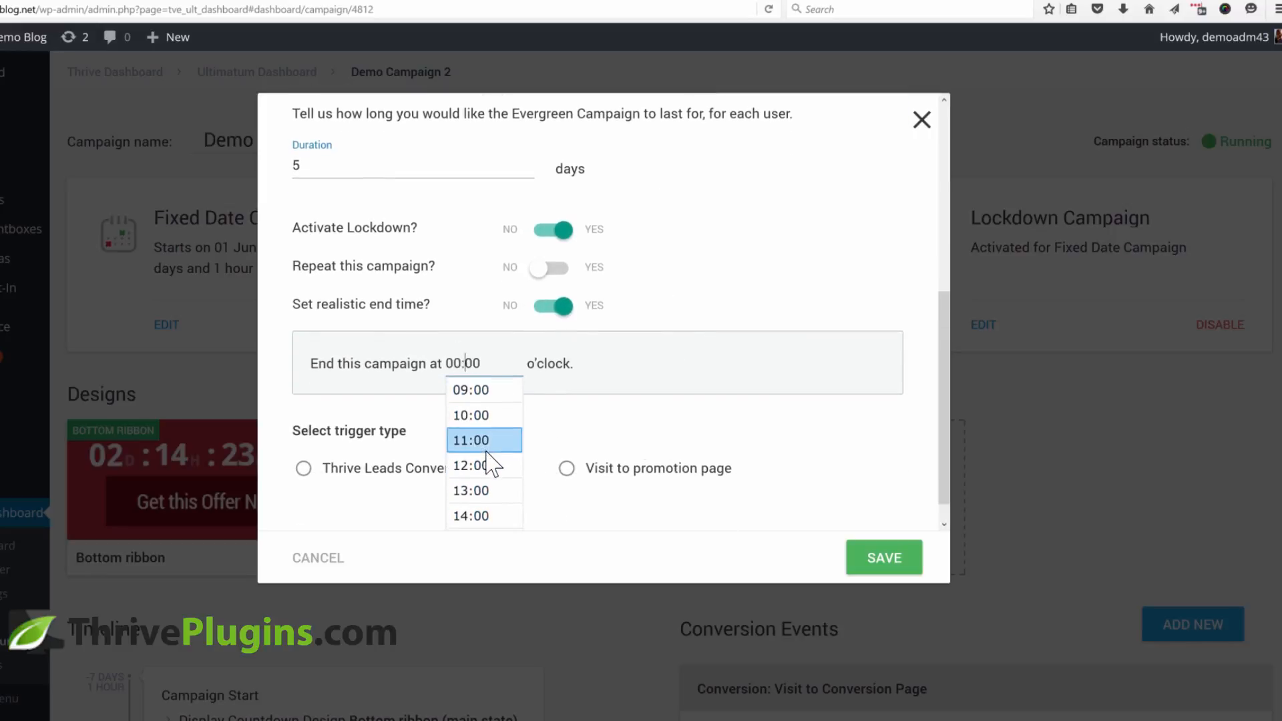
pyautogui.scroll(-4, 488, 462)
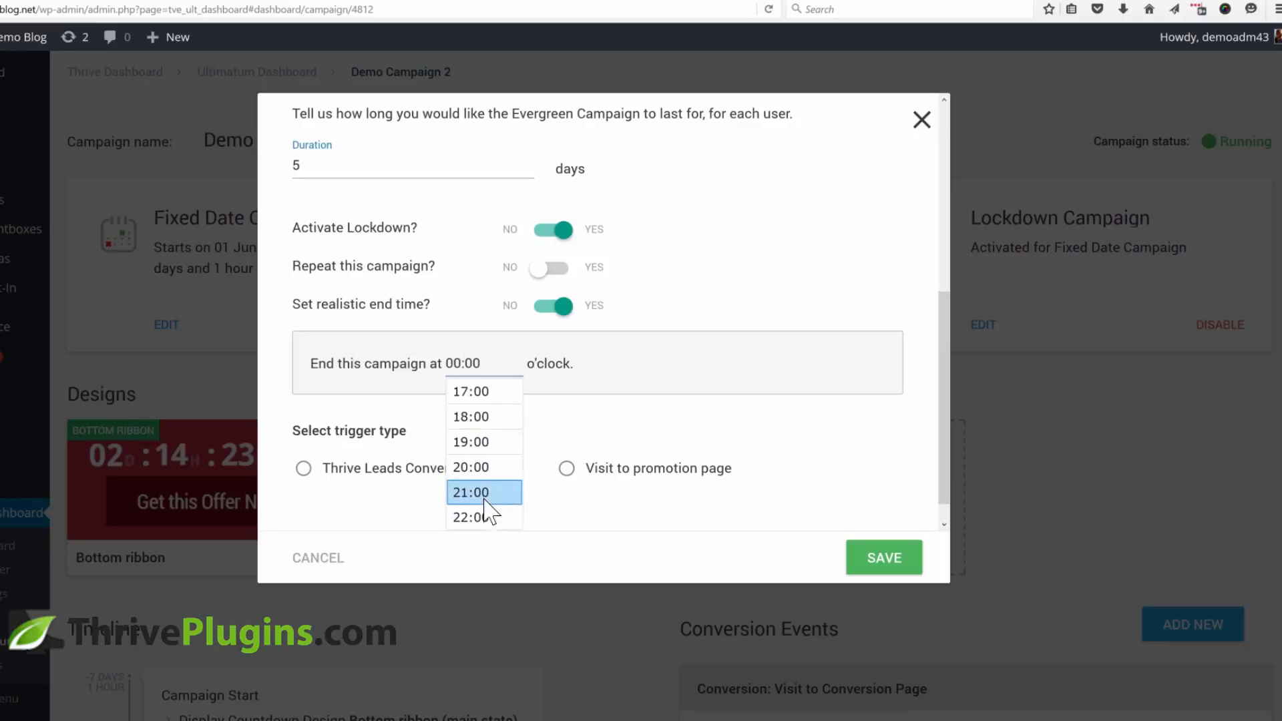
pyautogui.click(485, 519)
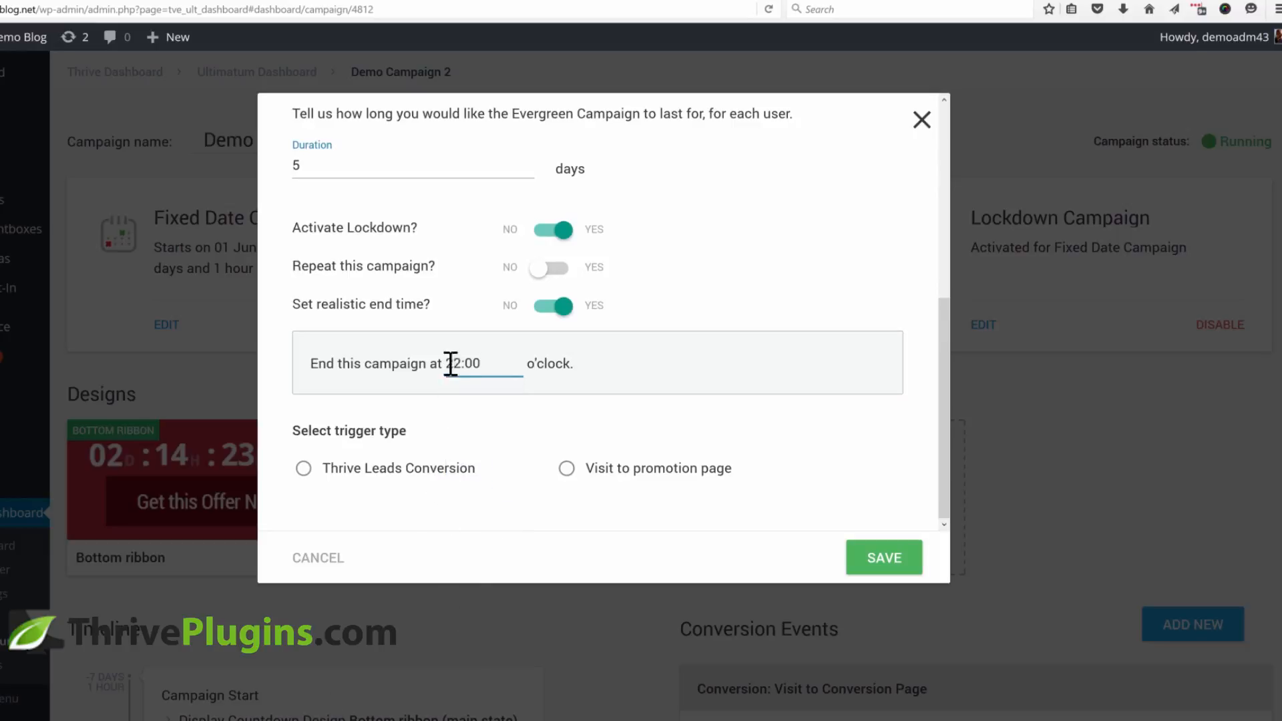
pyautogui.click(665, 398)
# - Compare the two trigger types, choose Visit to promotion page, and save the campaign settings
pyautogui.click(567, 473)
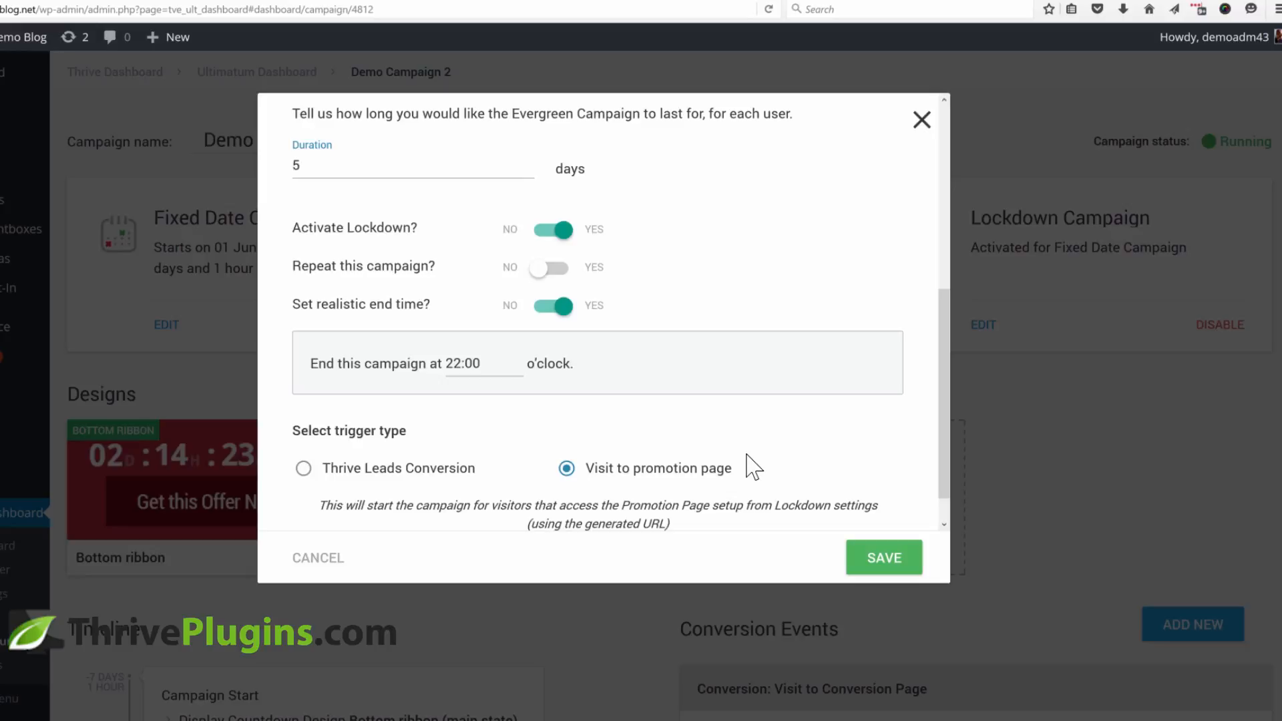
pyautogui.click(440, 471)
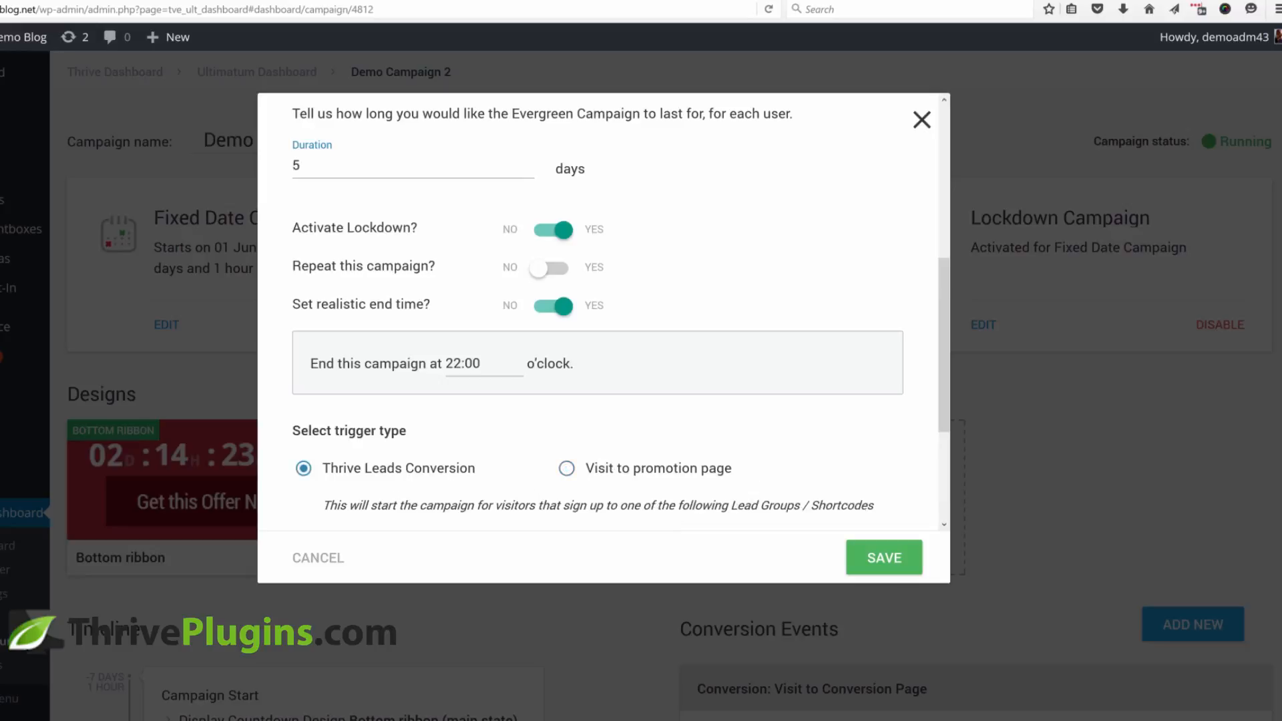
pyautogui.click(658, 469)
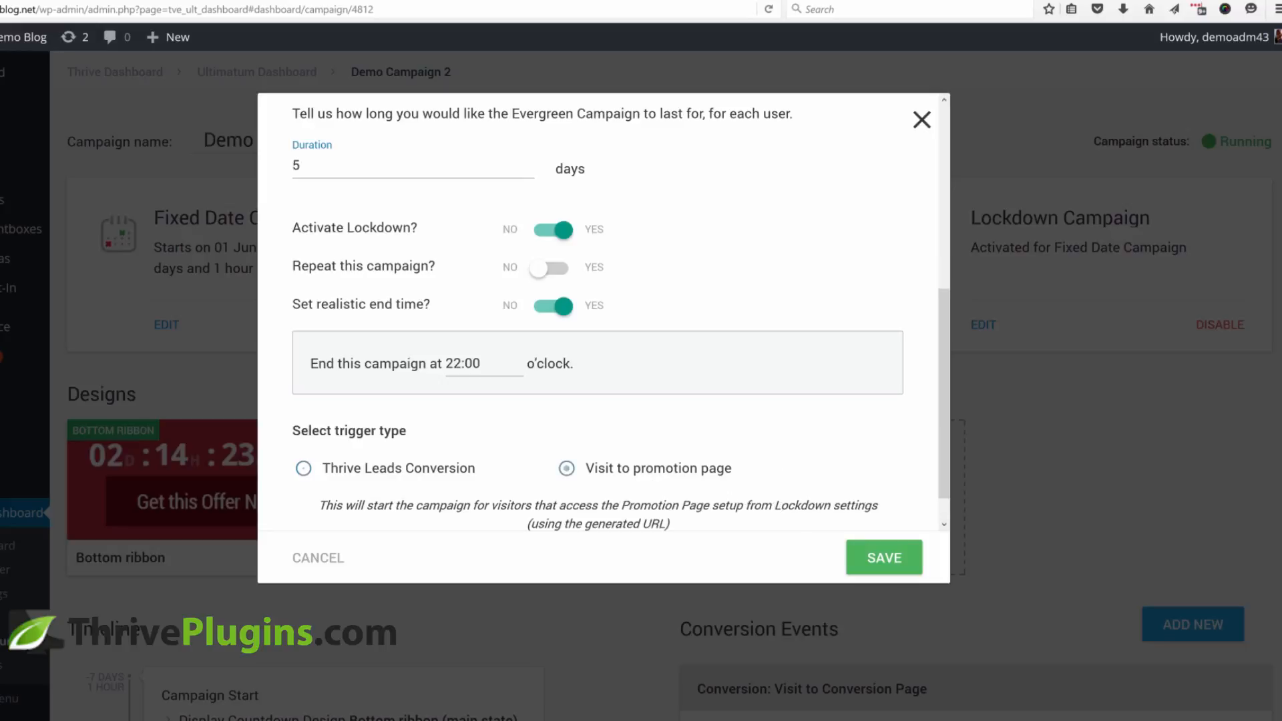
pyautogui.click(883, 558)
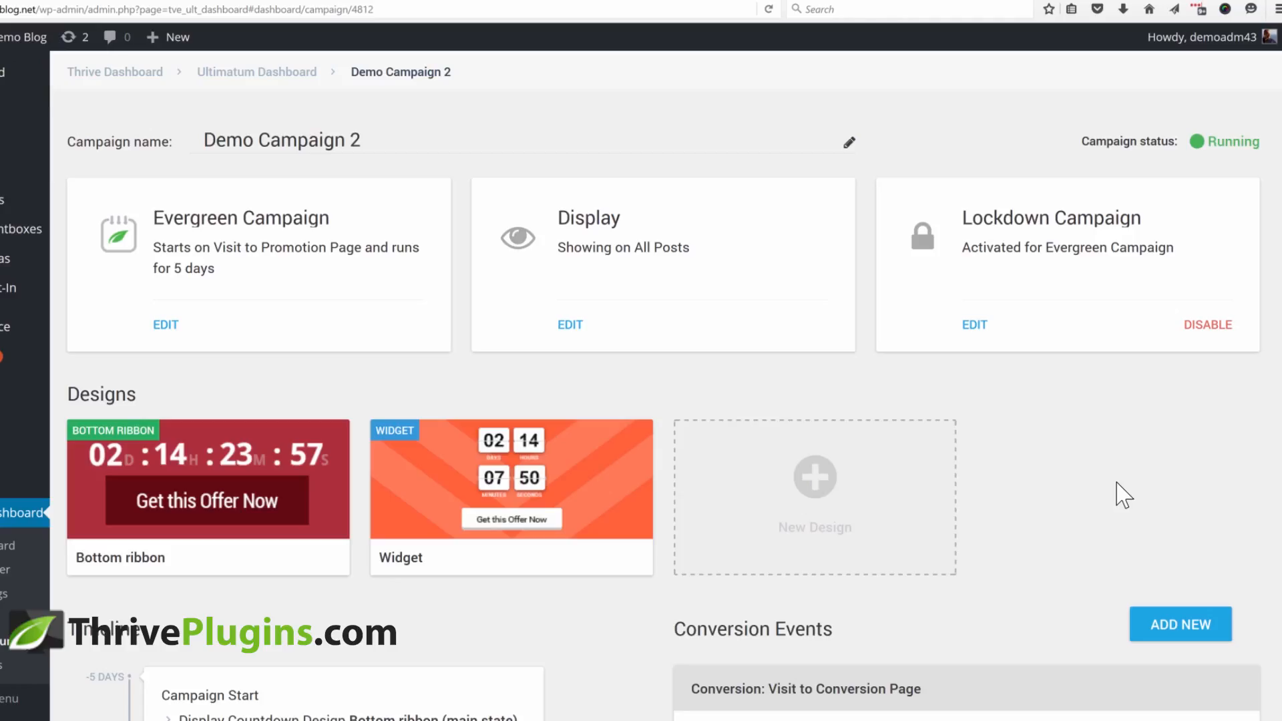
# - Open the lockdown settings and examine the live sales page and the evergreen before page with its waiting list sign-up form
pyautogui.click(980, 327)
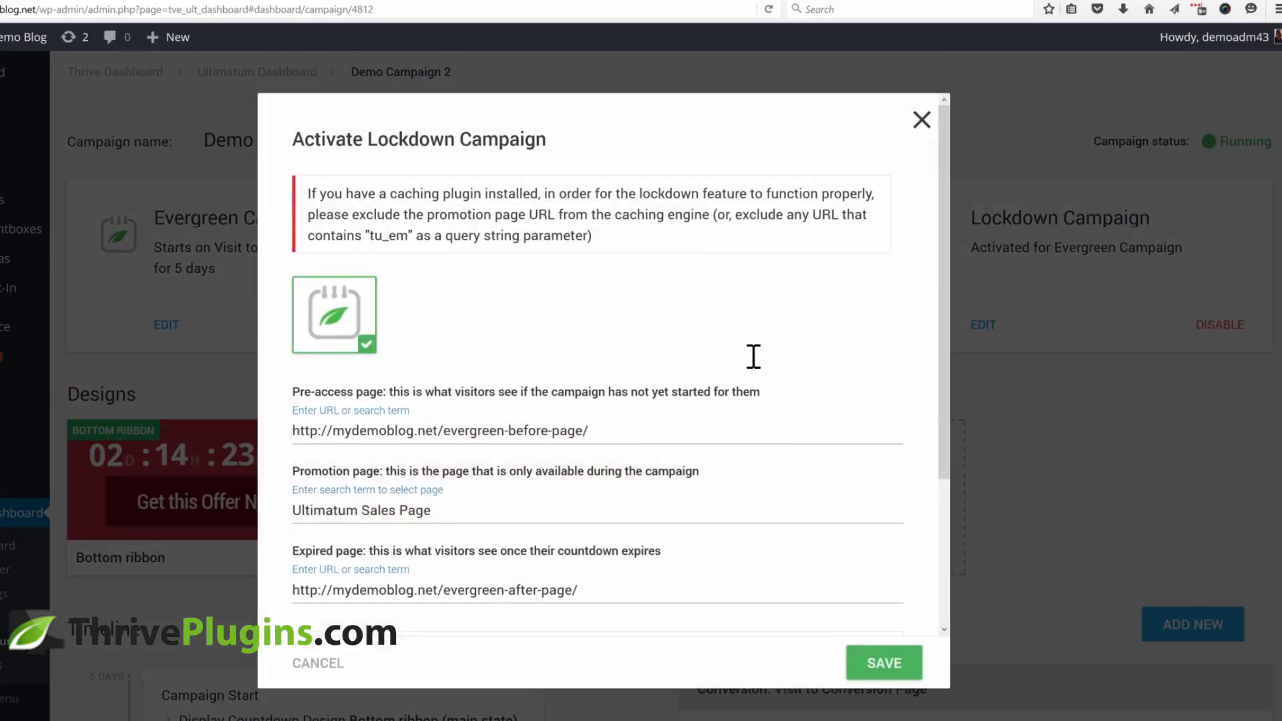
pyautogui.scroll(-3, 753, 357)
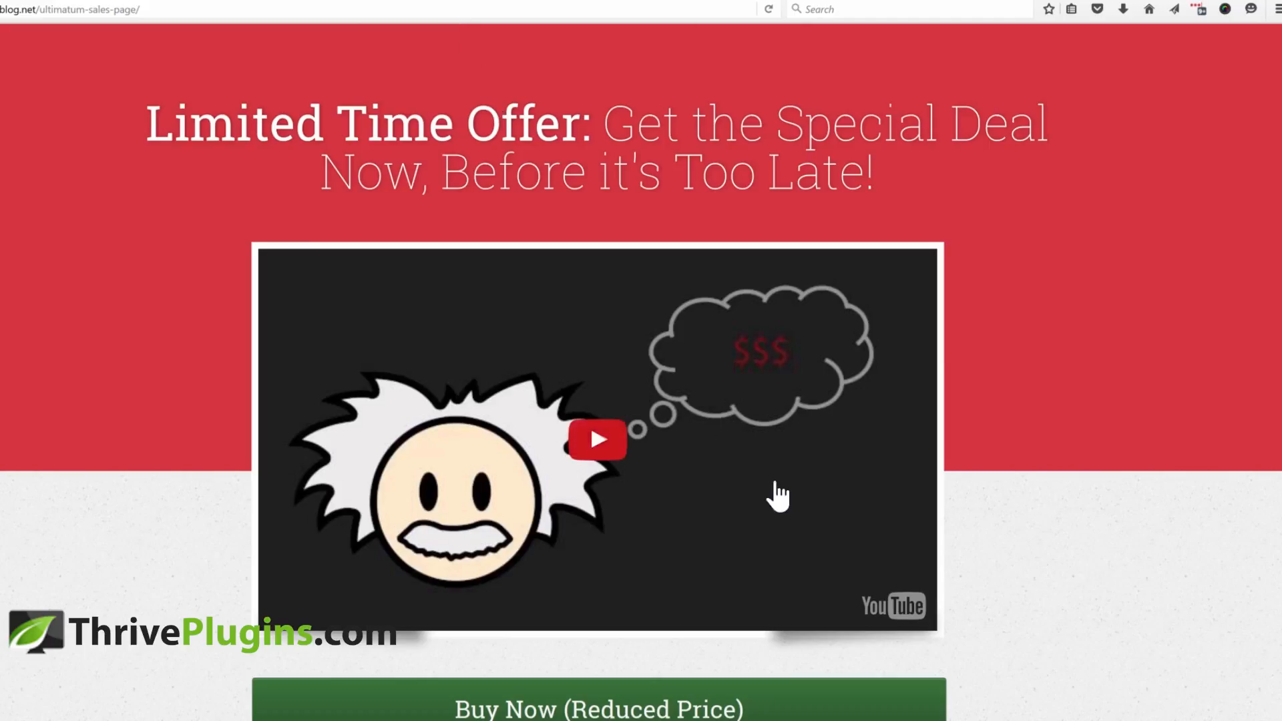
pyautogui.scroll(-3, 774, 492)
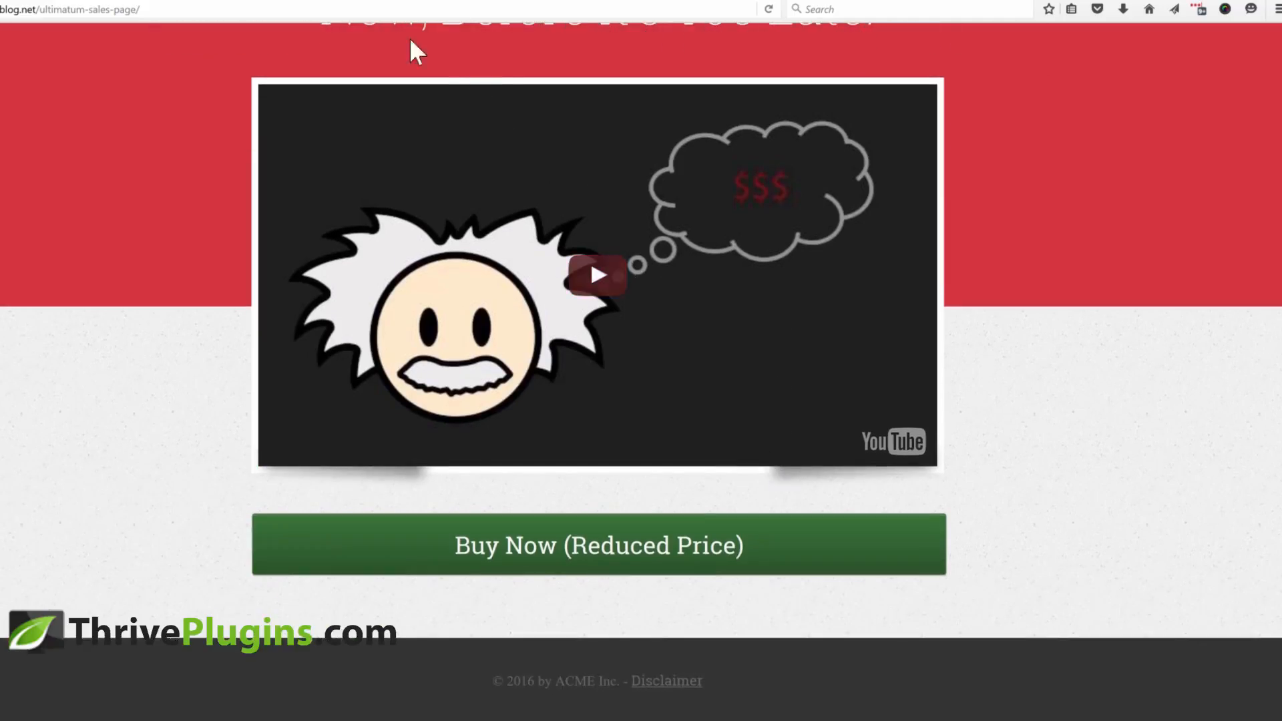
pyautogui.click(328, 10)
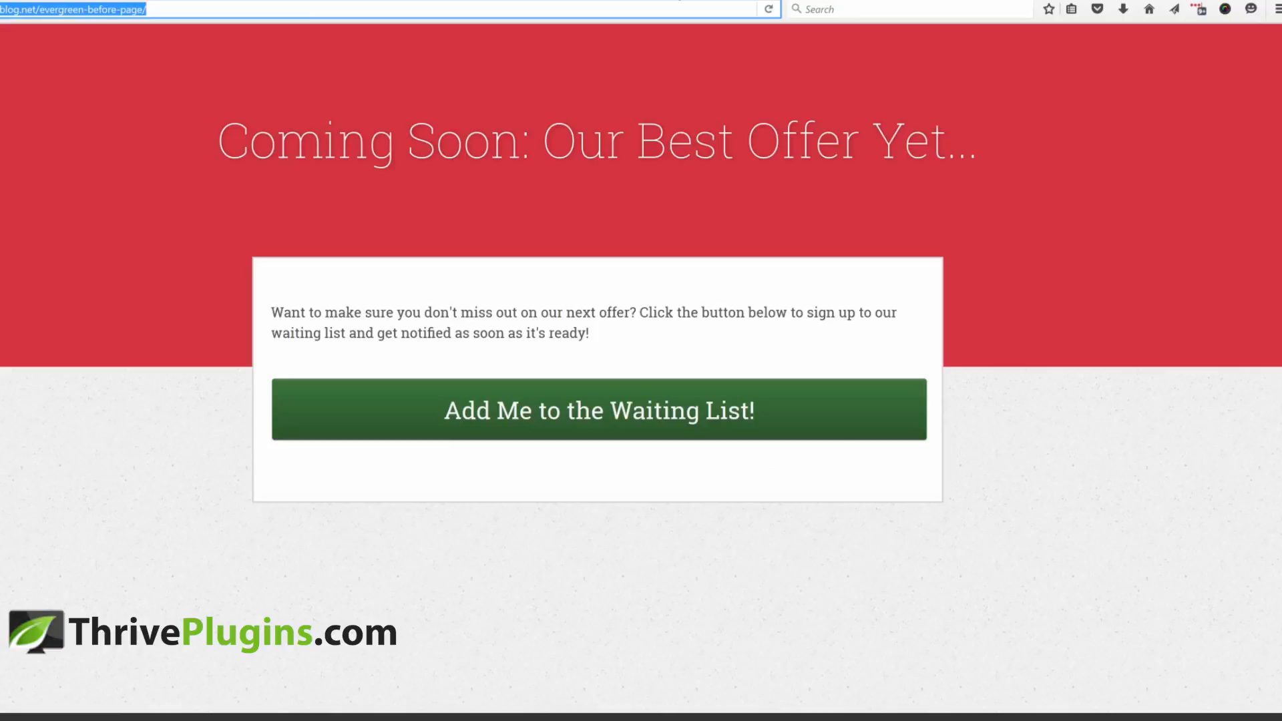
pyautogui.click(427, 1)
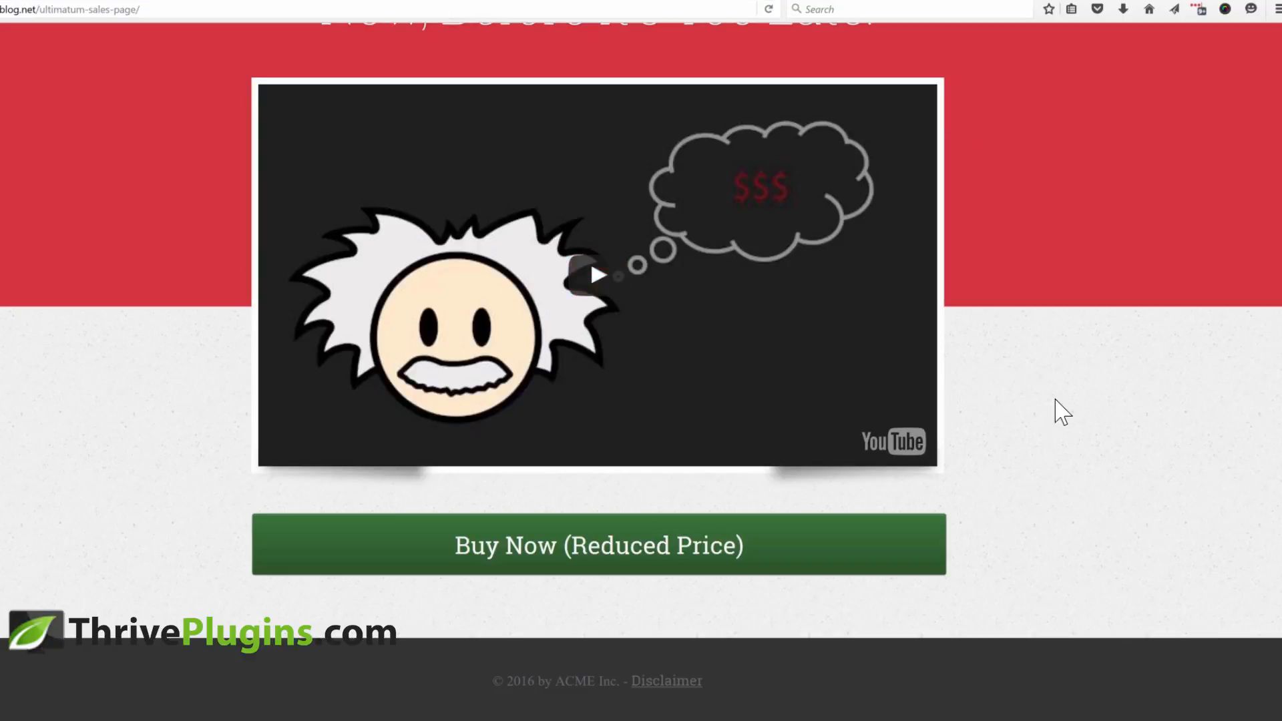
pyautogui.scroll(3, 1062, 409)
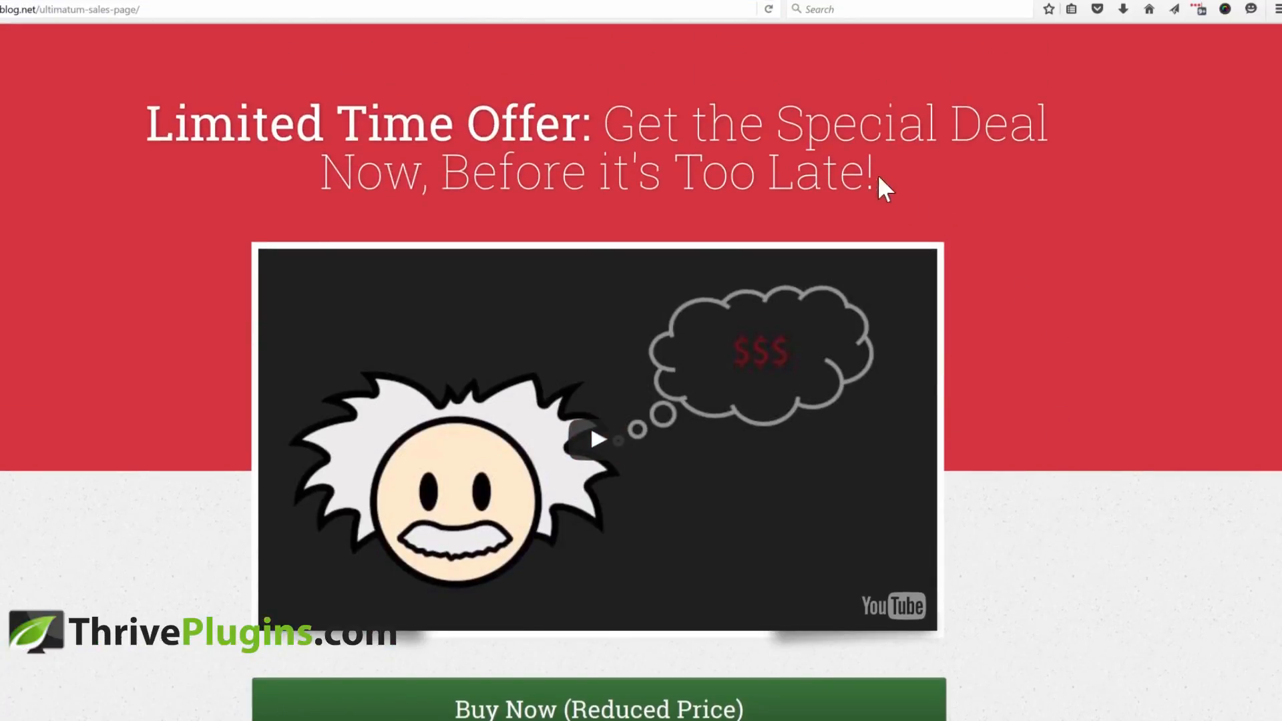
pyautogui.scroll(-2, 812, 155)
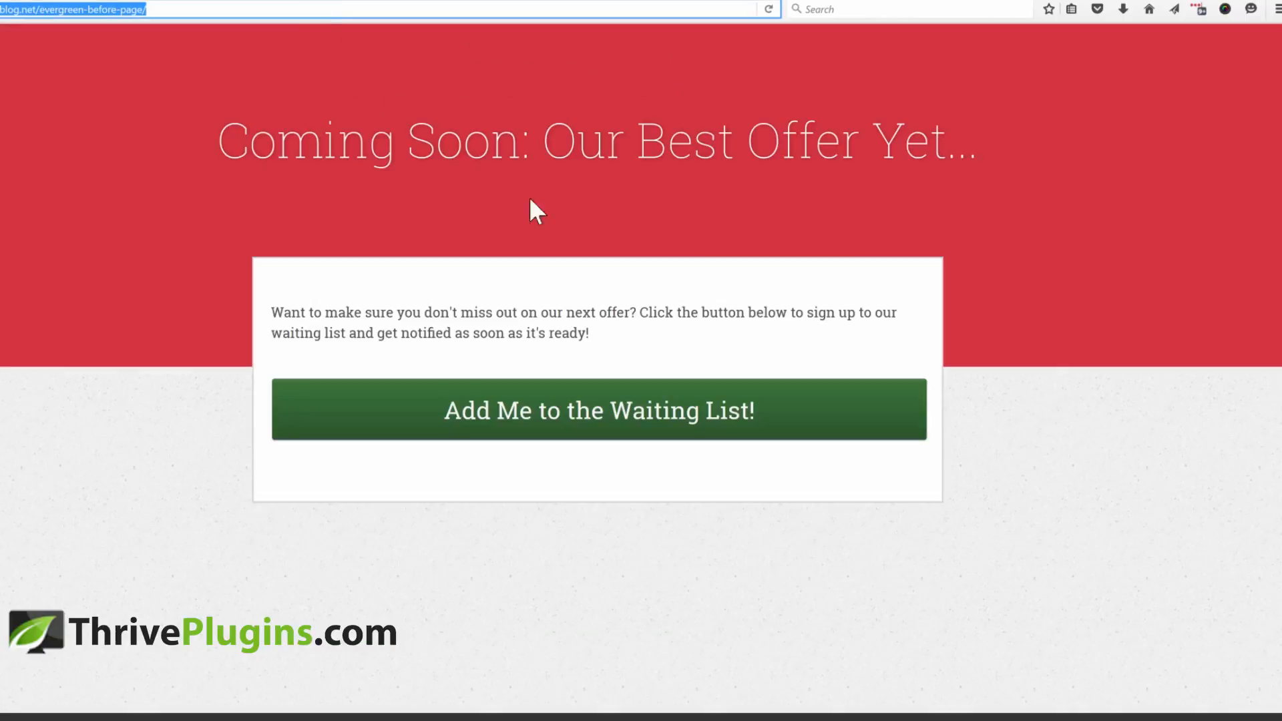
pyautogui.click(730, 401)
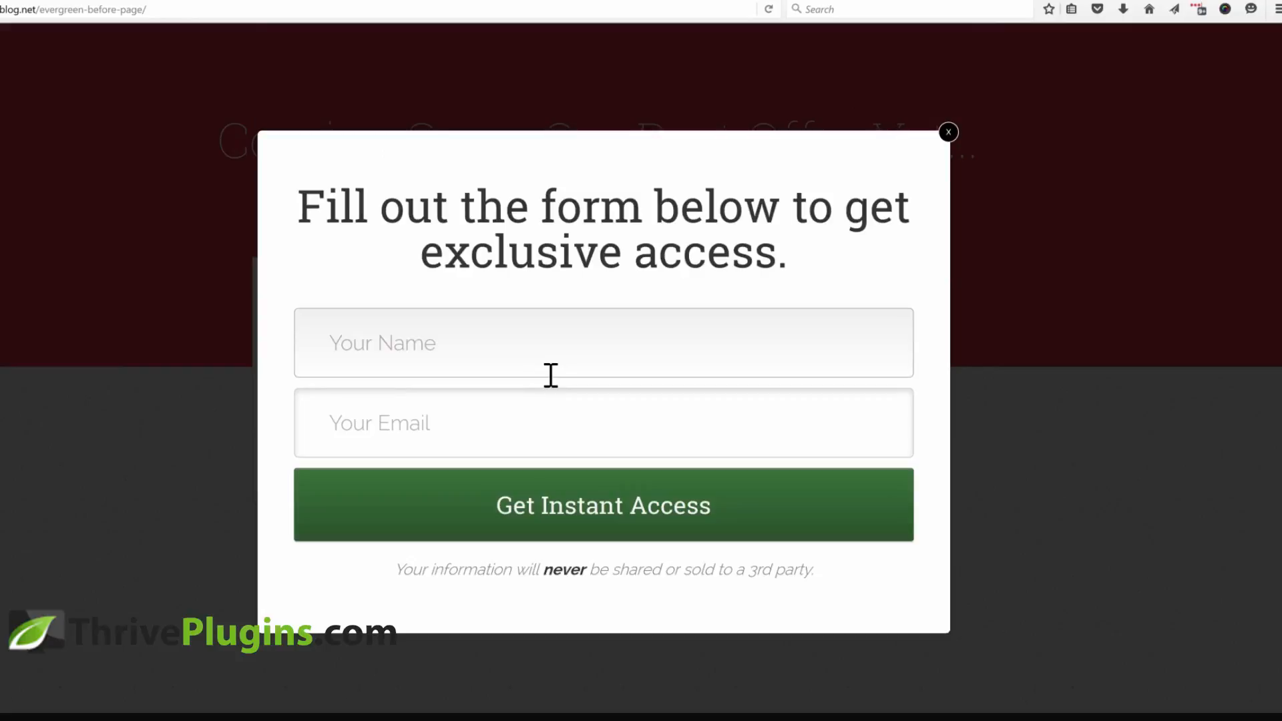
pyautogui.click(948, 132)
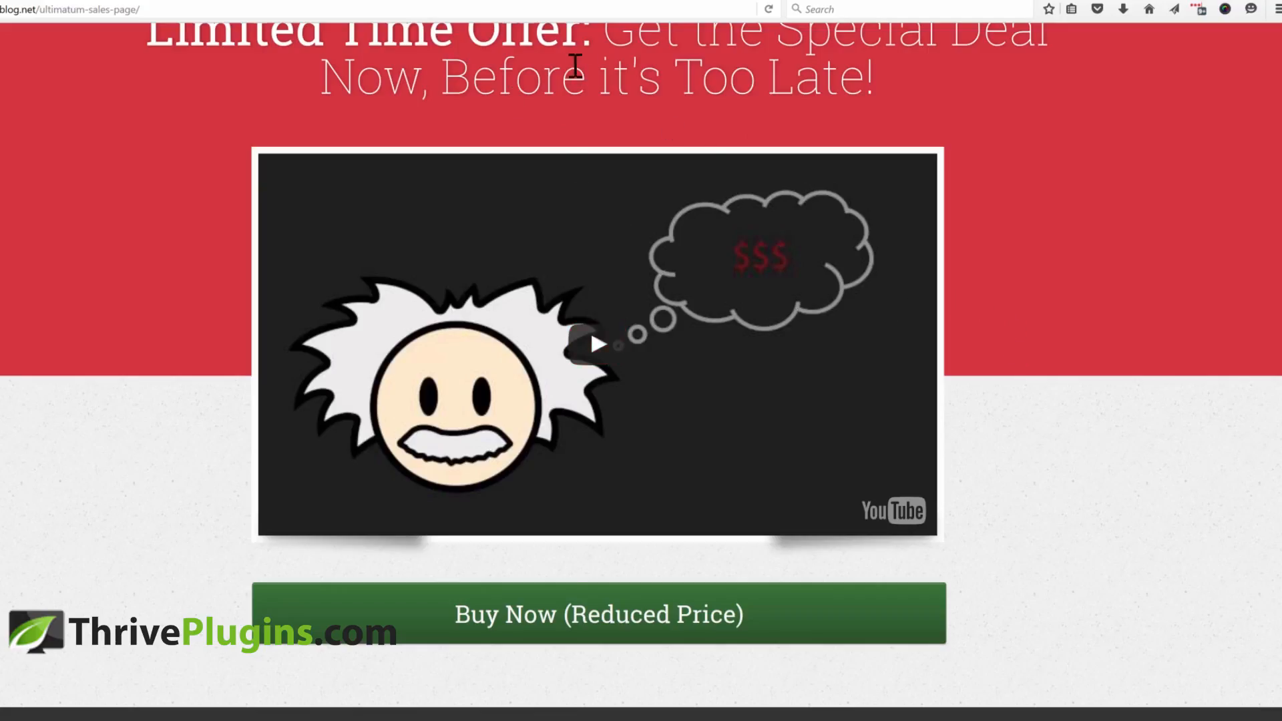
pyautogui.click(565, 0)
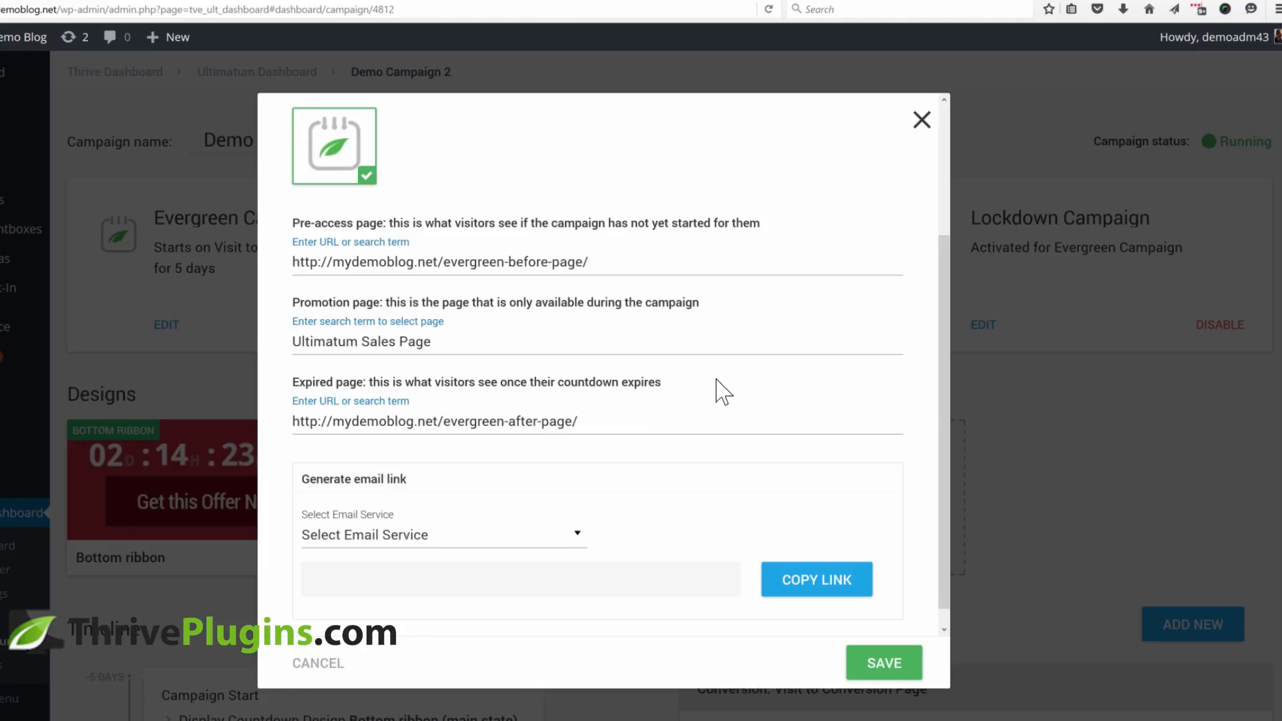
# - Generate the promotion page's email link for AWeber, select the whole link, and save the lockdown settings
pyautogui.scroll(-1, 742, 386)
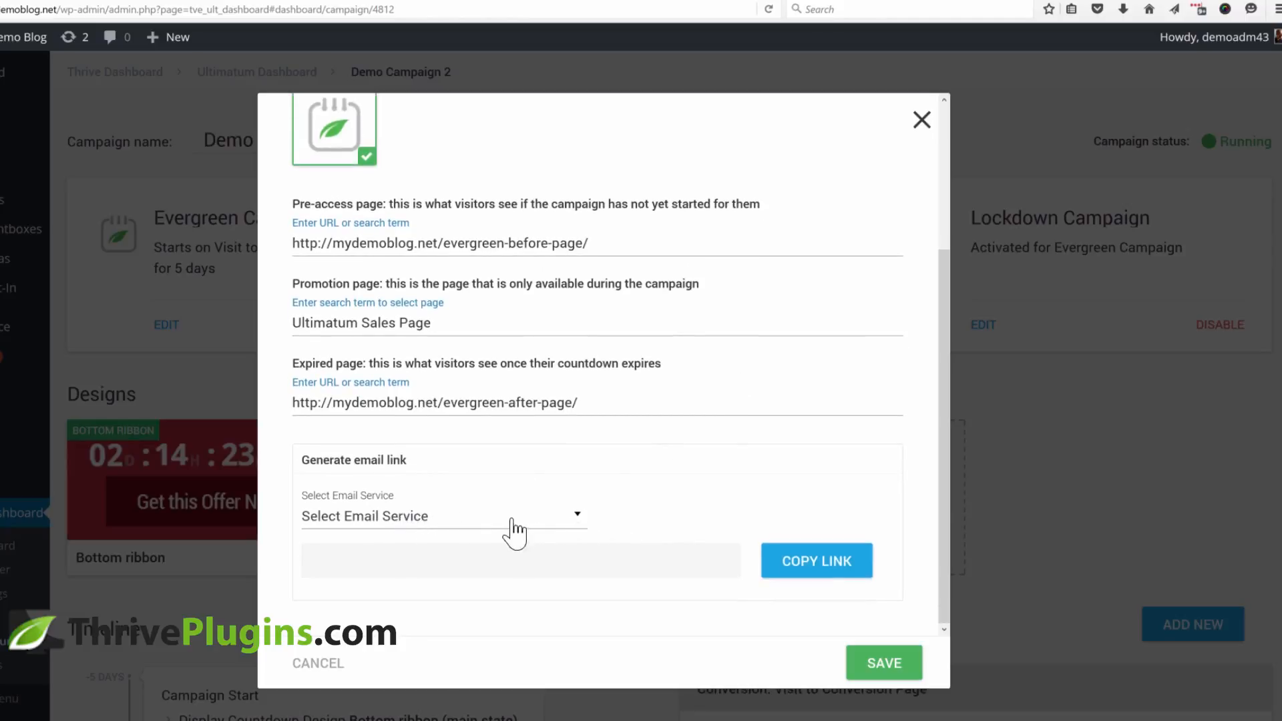
pyautogui.click(440, 522)
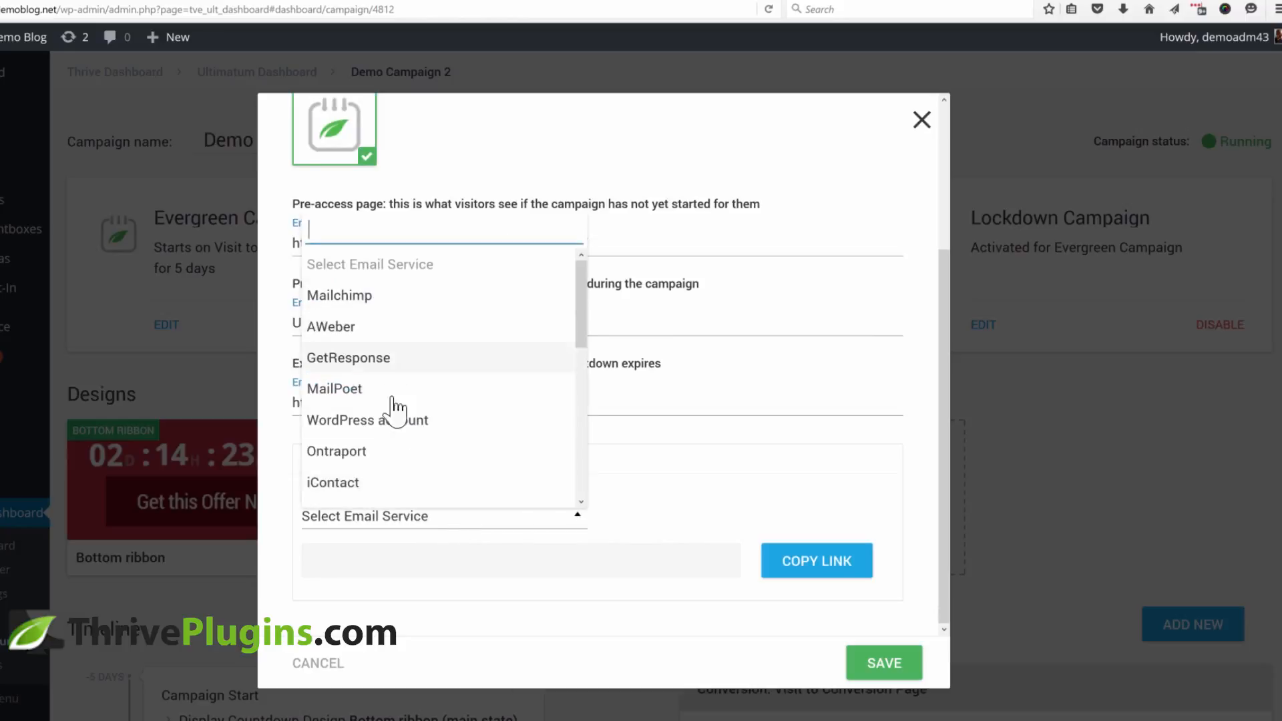
pyautogui.scroll(-3, 393, 441)
pyautogui.scroll(5, 394, 457)
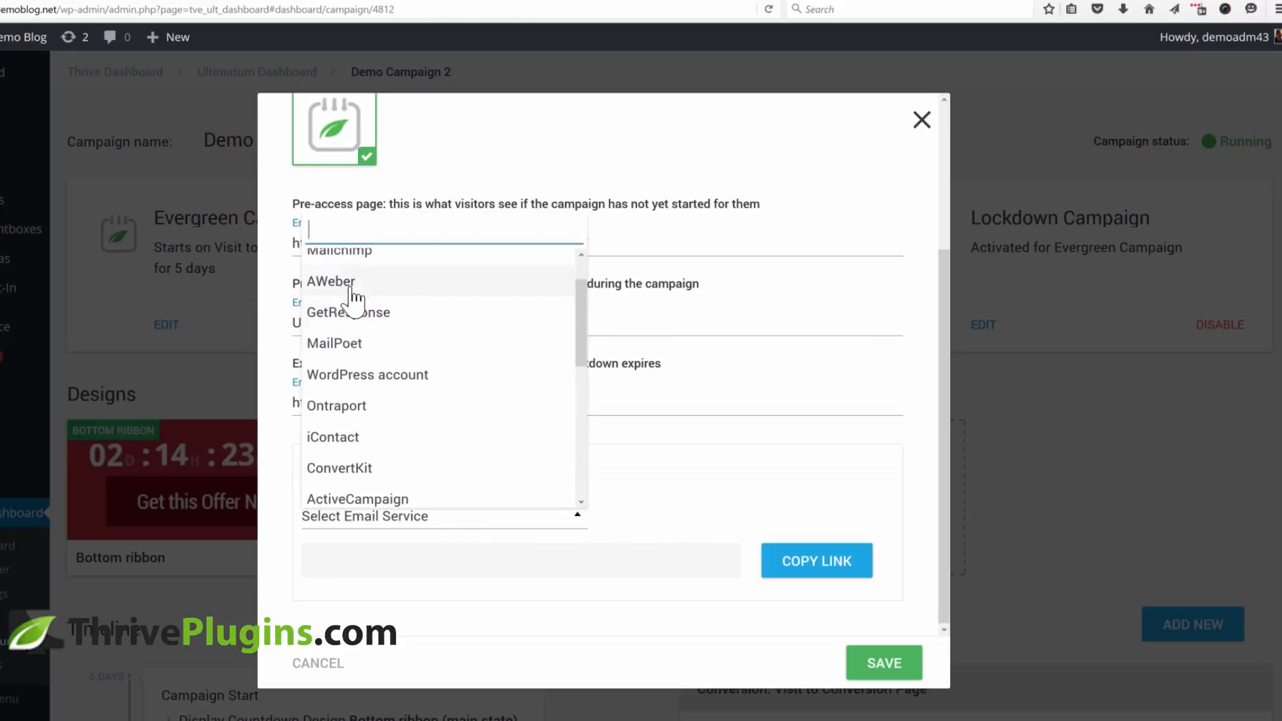
pyautogui.click(352, 284)
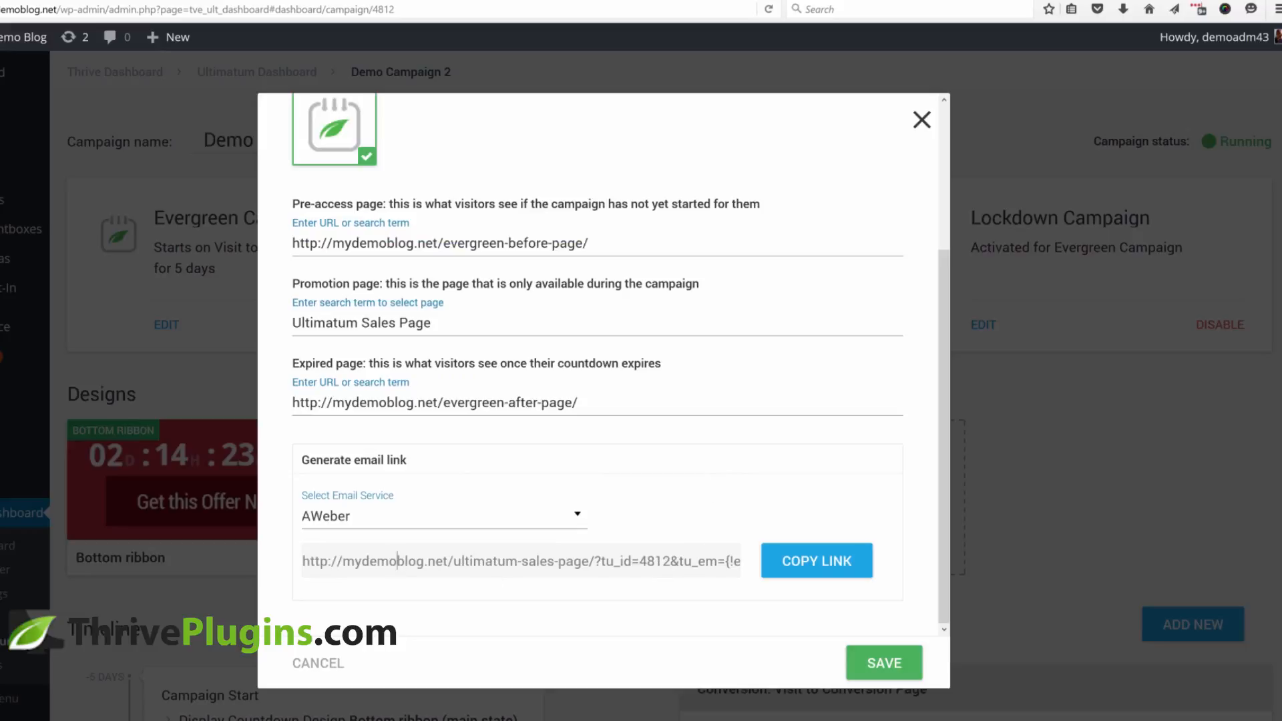
pyautogui.click(398, 559)
pyautogui.moveTo(306, 561); pyautogui.dragTo(743, 561)
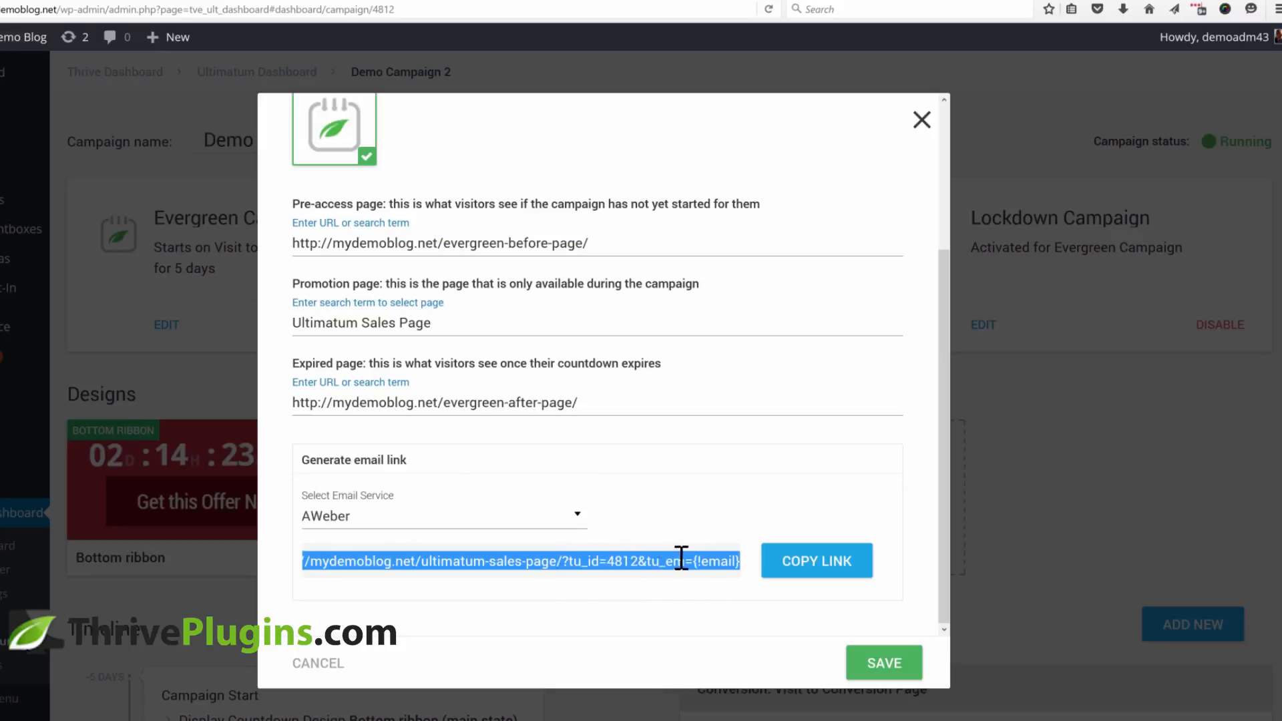
pyautogui.click(623, 561)
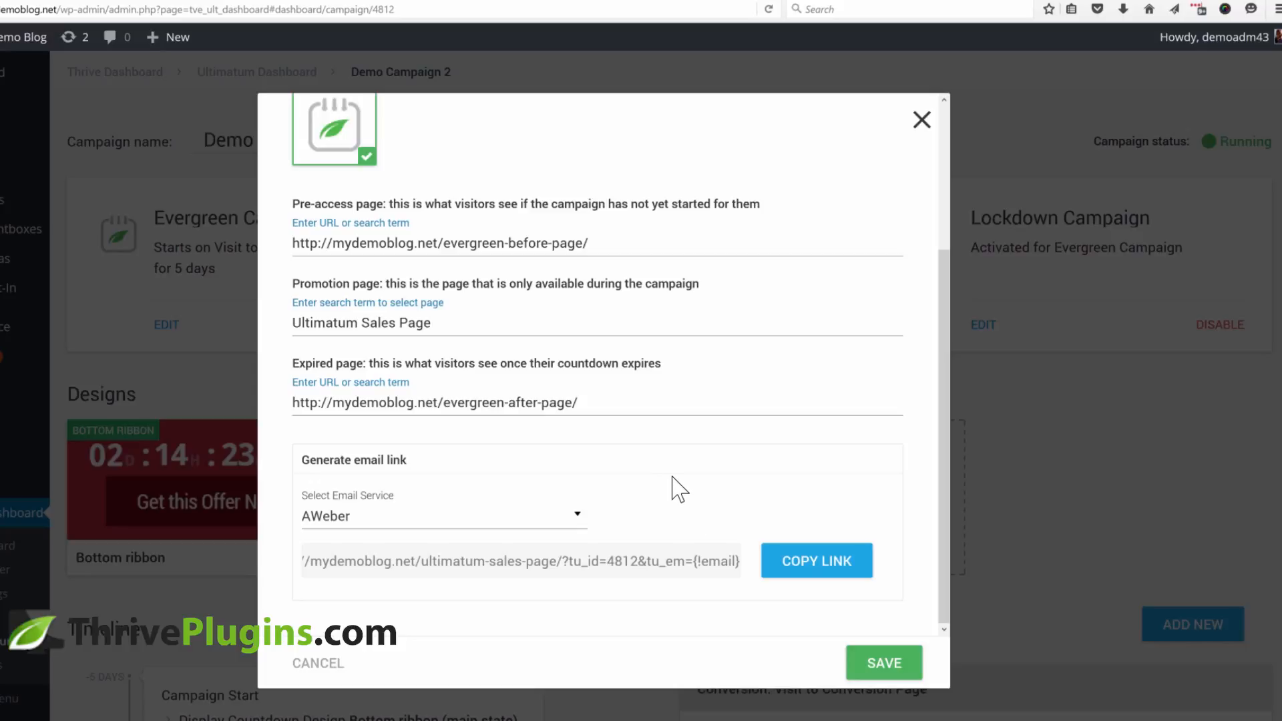
pyautogui.click(516, 560)
pyautogui.click(515, 561)
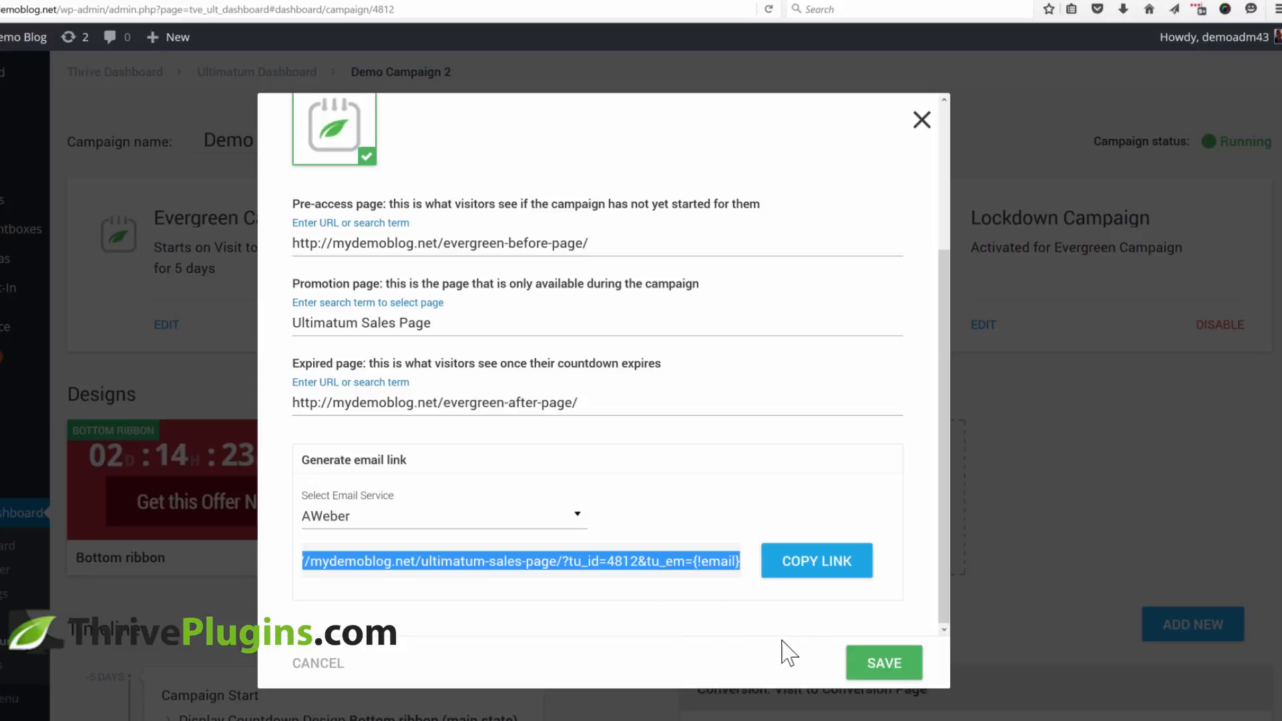
pyautogui.click(884, 663)
# - Review the evergreen campaign's overview, including its designs, timeline and conversion events
pyautogui.scroll(-5, 1131, 410)
pyautogui.scroll(-2, 1130, 409)
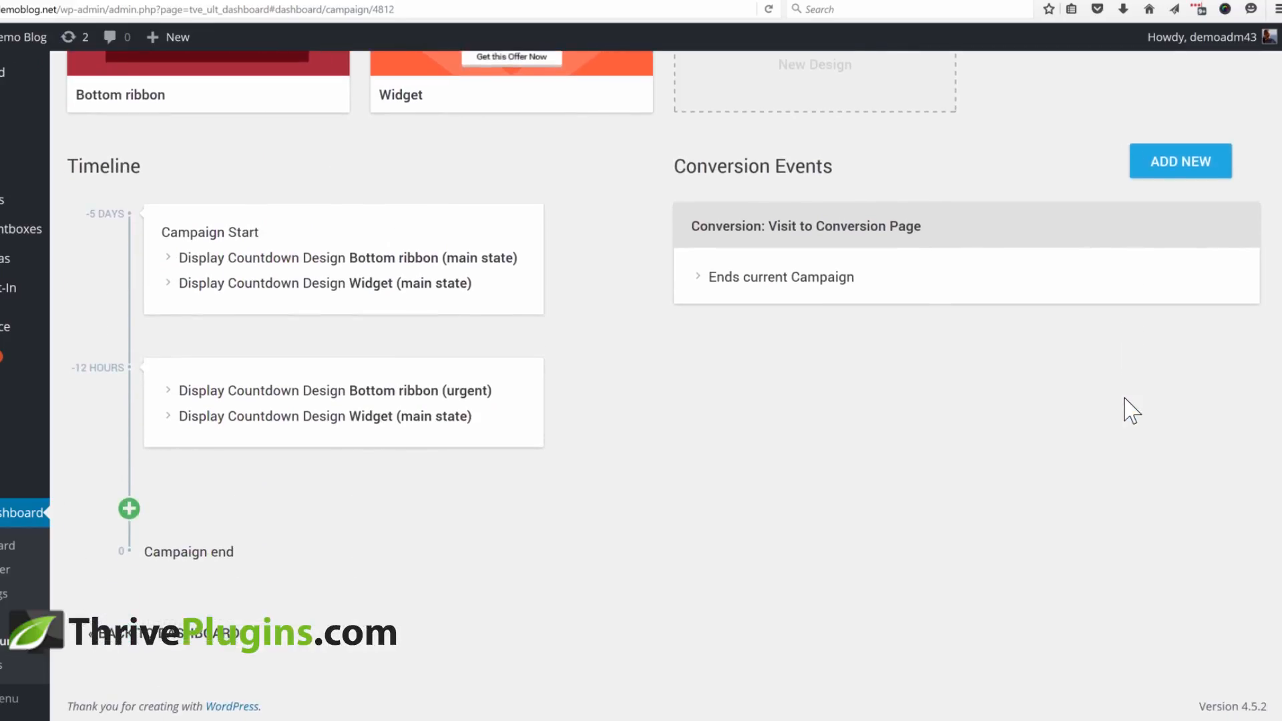
pyautogui.scroll(3, 1130, 410)
pyautogui.scroll(4, 1131, 409)
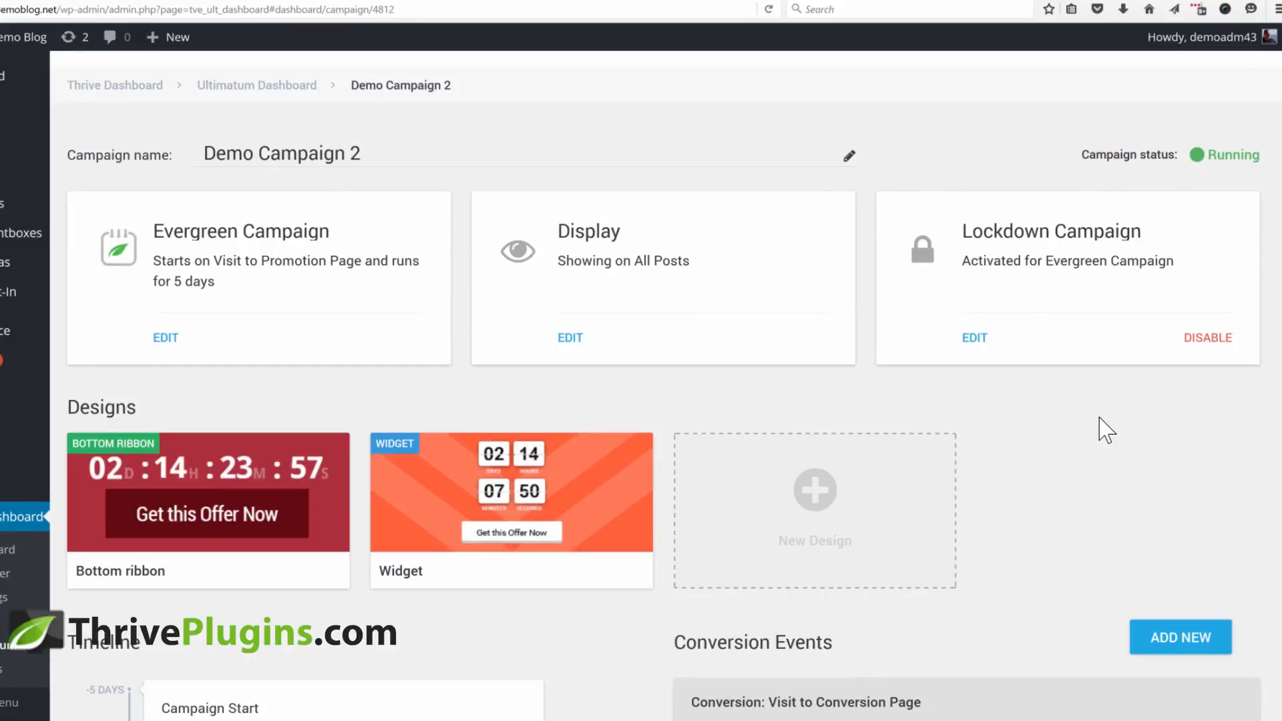
pyautogui.scroll(-2, 1105, 431)
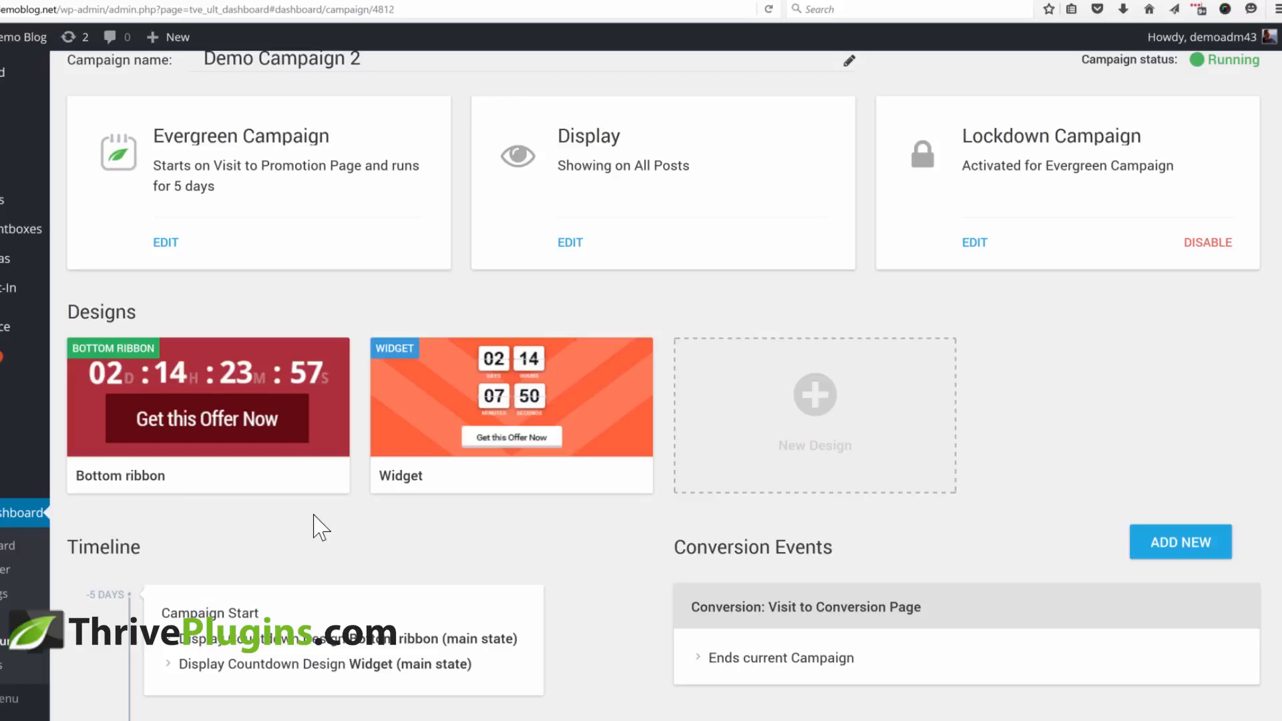
pyautogui.scroll(-5, 1055, 321)
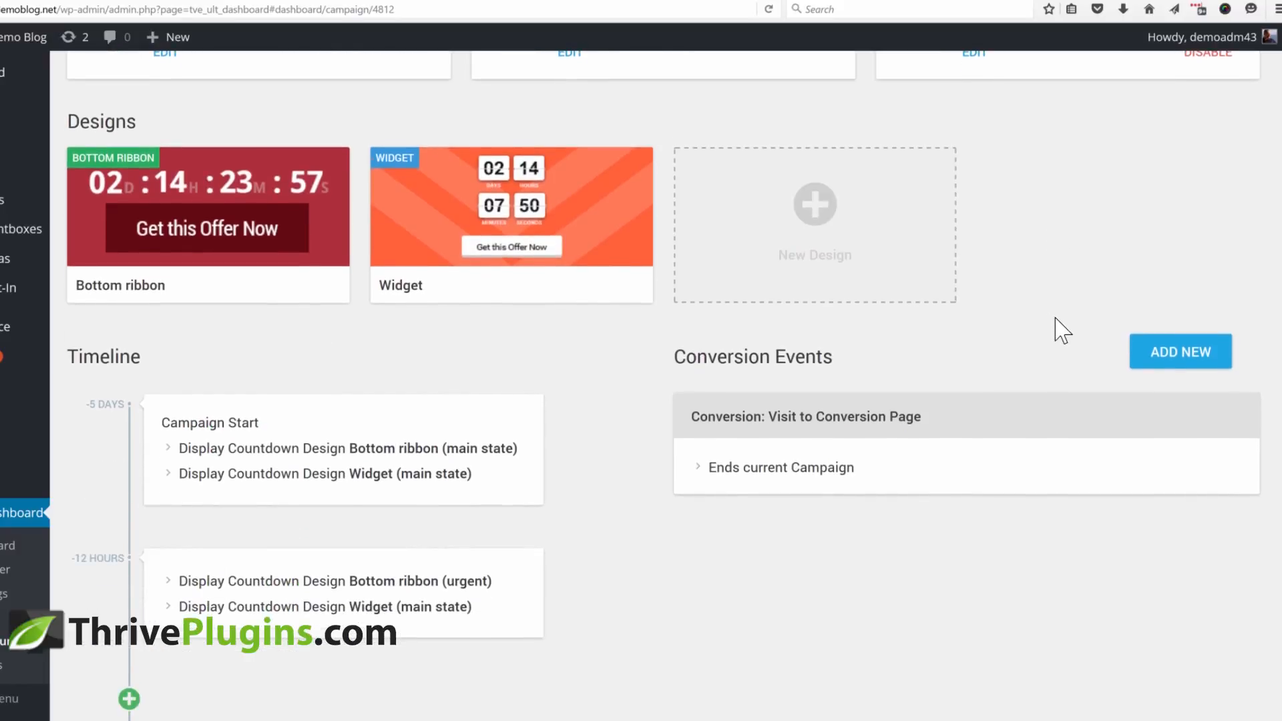
pyautogui.scroll(2, 892, 529)
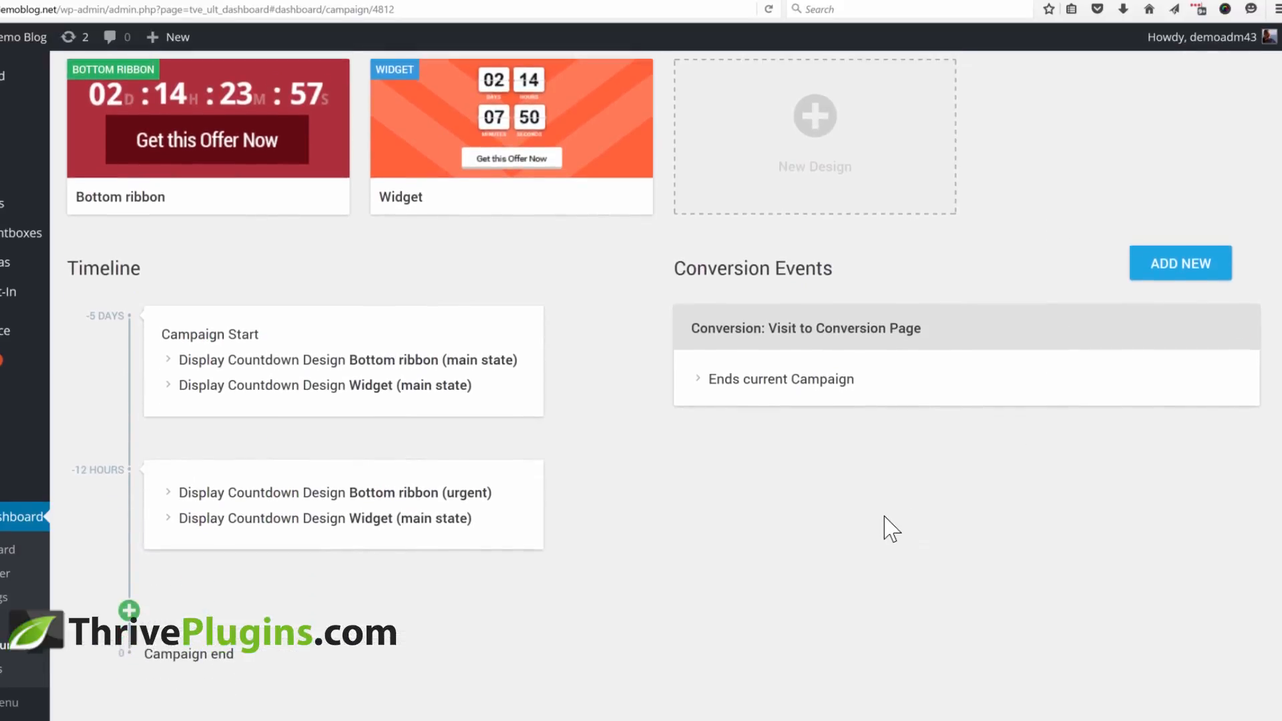
pyautogui.scroll(2, 892, 529)
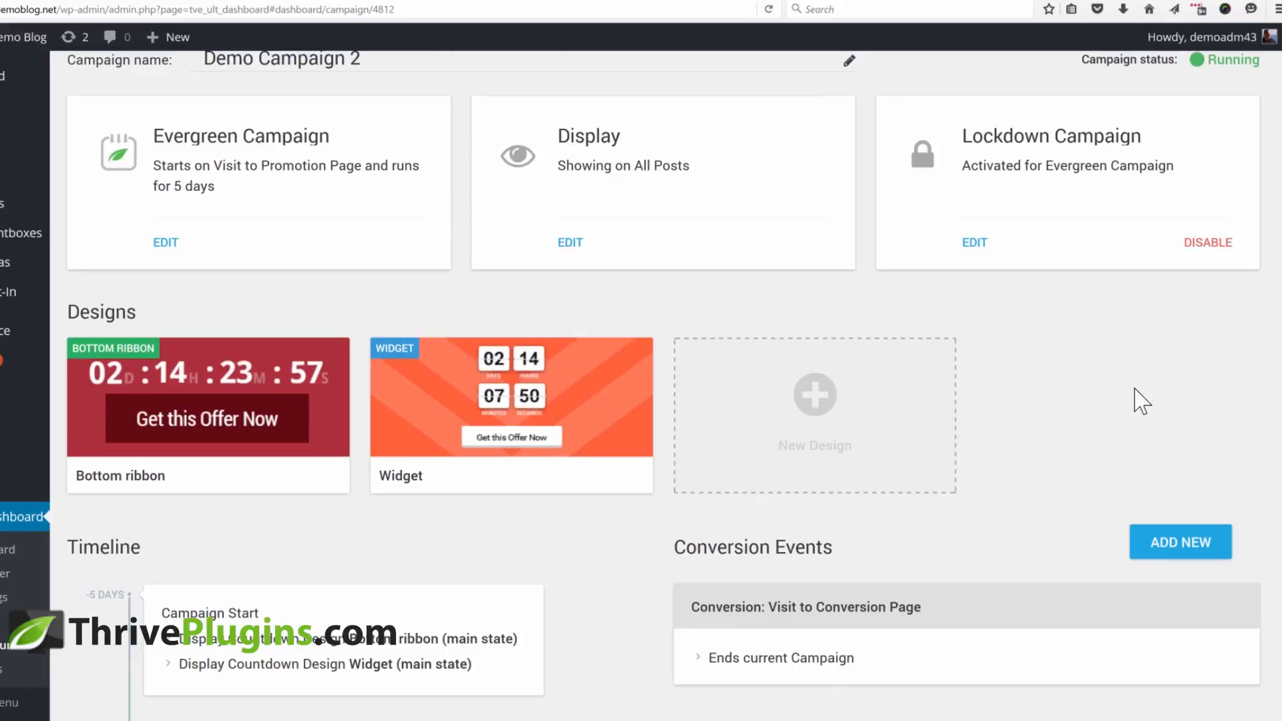